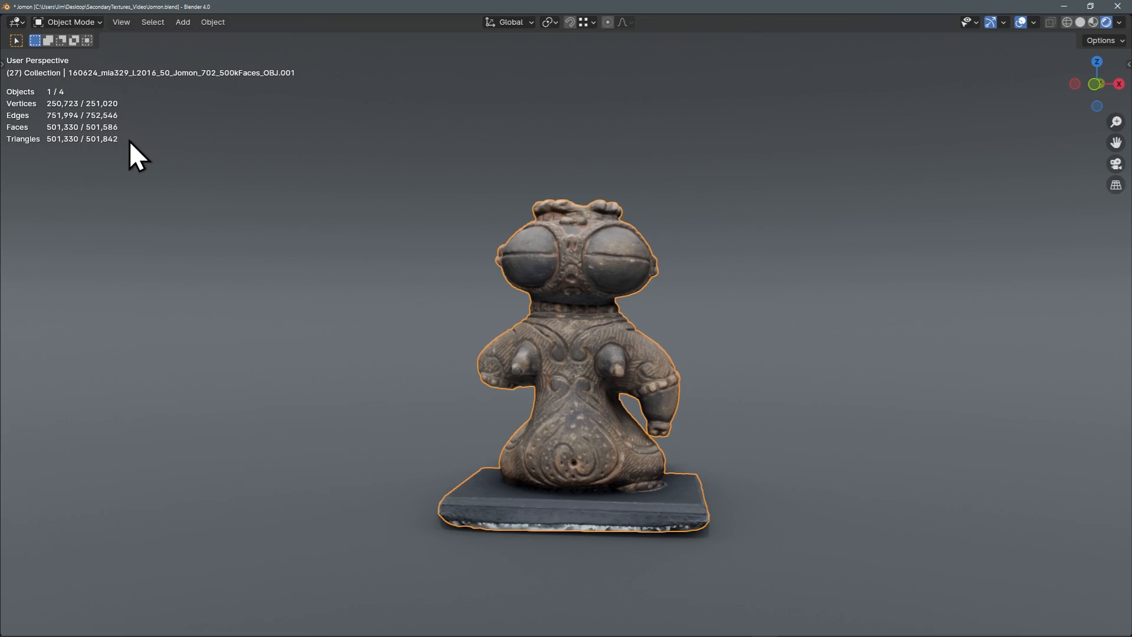
- Examine the mesh density of the original high-poly statue up close in Edit Mode
key(Tab)
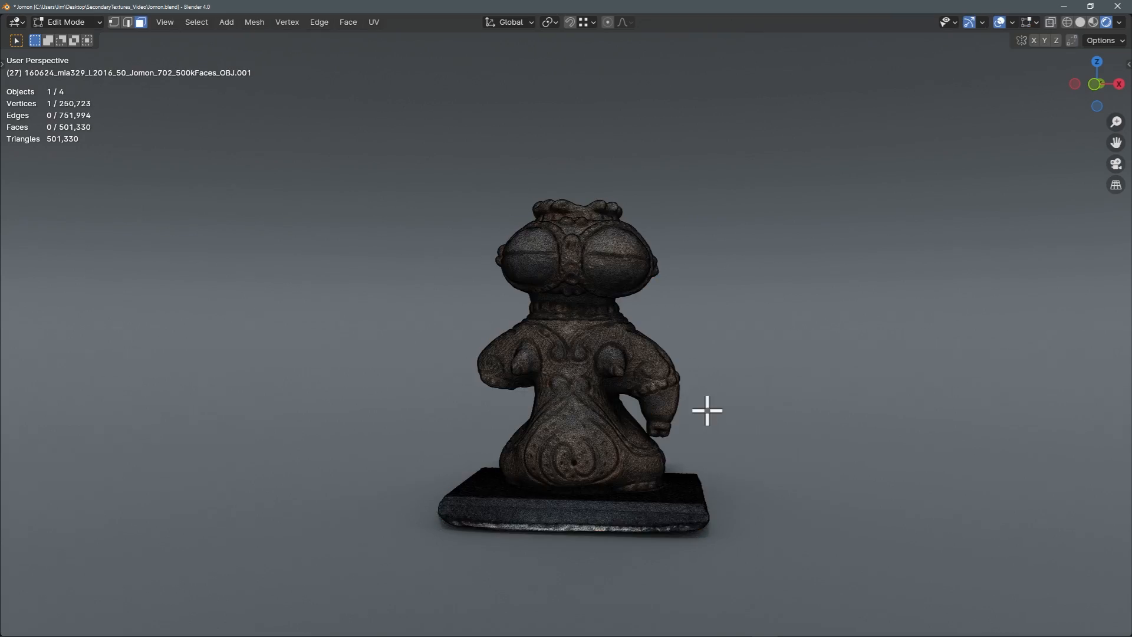
scroll(707, 410, up, 9)
scroll(708, 409, up, 4)
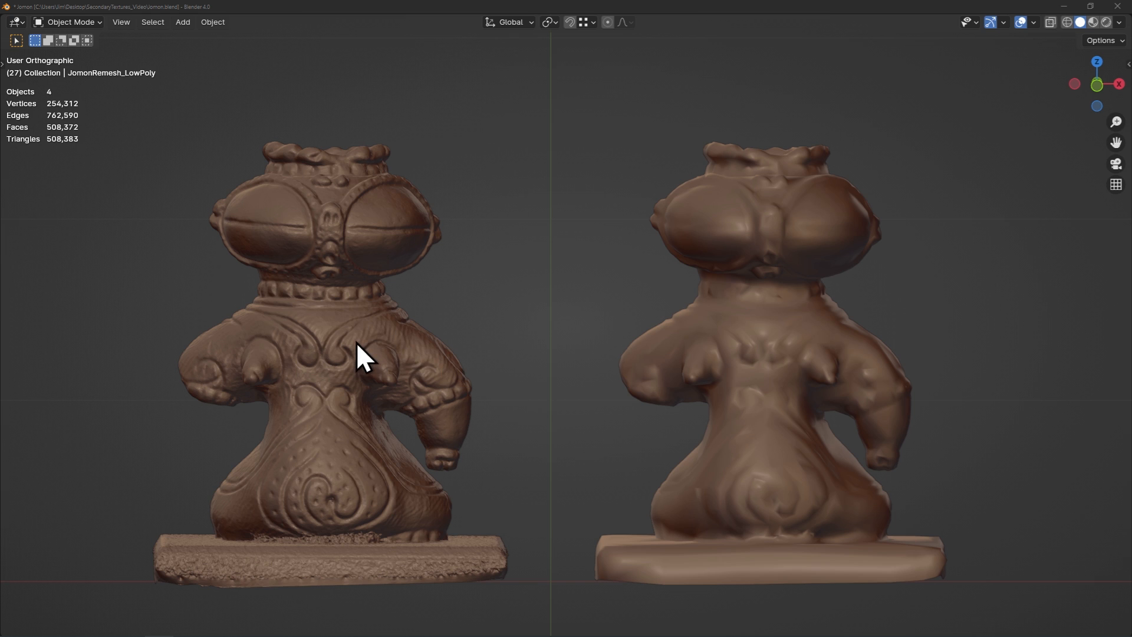
- Compare the wireframes of the detailed statue and the JomonRemesh_LowPoly statue by viewing each in Edit Mode
click(357, 344)
key(Tab)
key(Tab)
click(622, 354)
key(Tab)
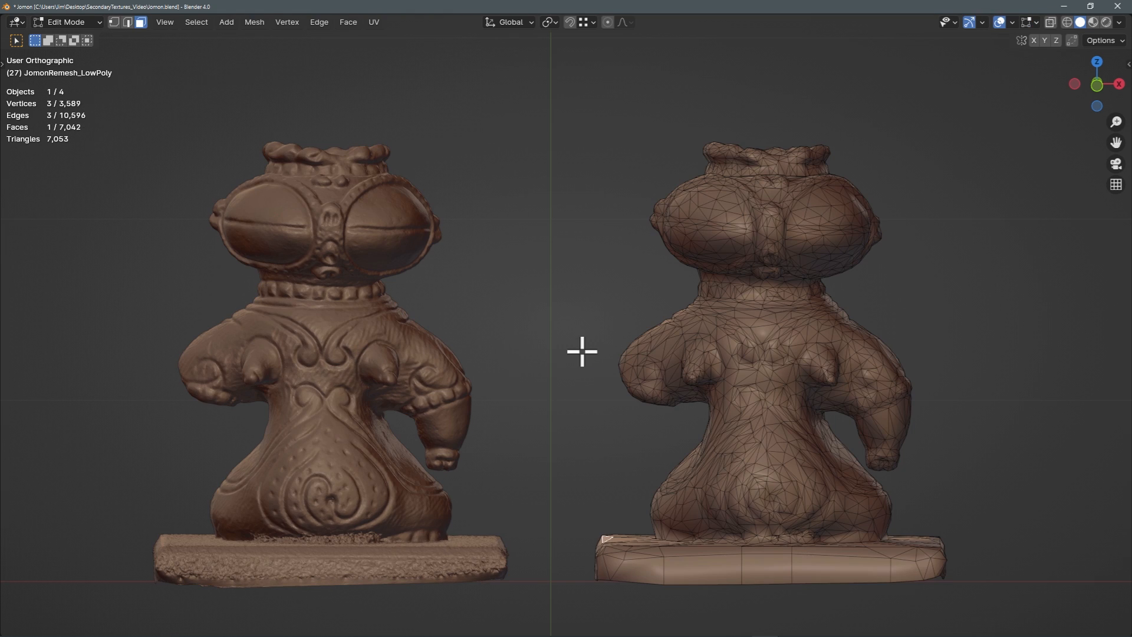
key(Tab)
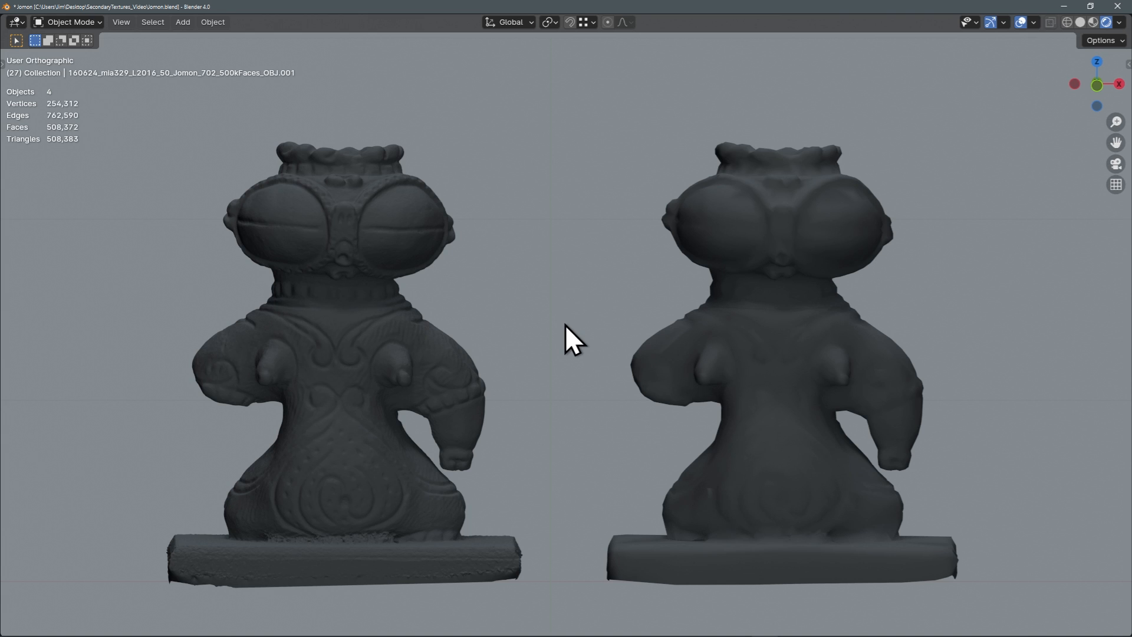
- Check the mesh statistics of the detailed statue and the low-poly statue in the rendered view, and clear the selection
click(363, 349)
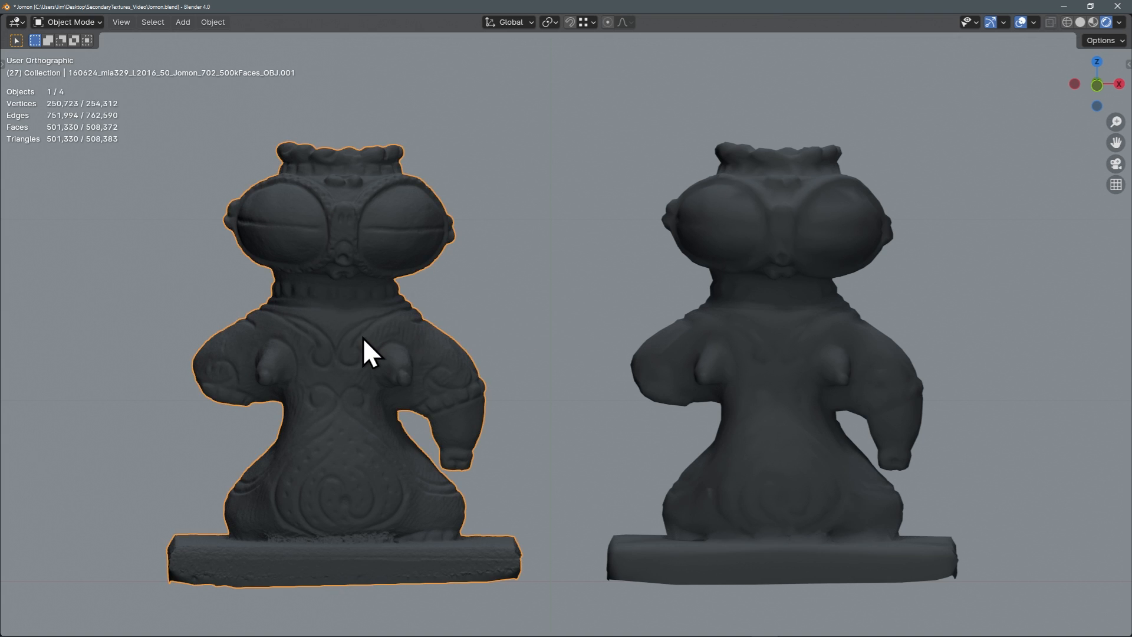
click(752, 362)
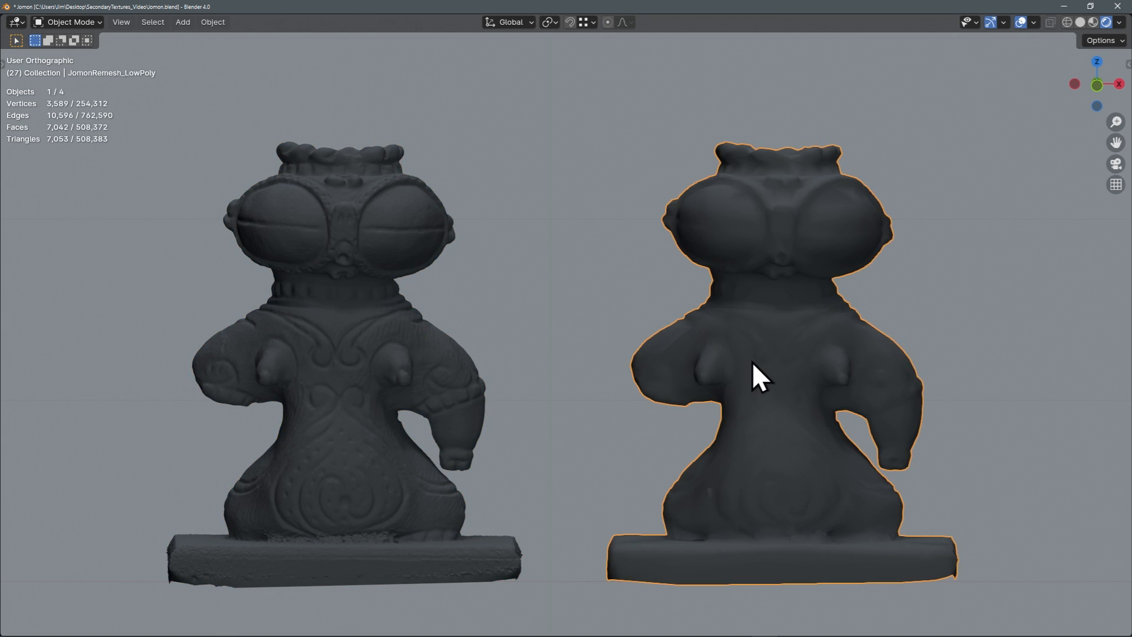
click(572, 359)
right_drag(0, 564, 235, 247)
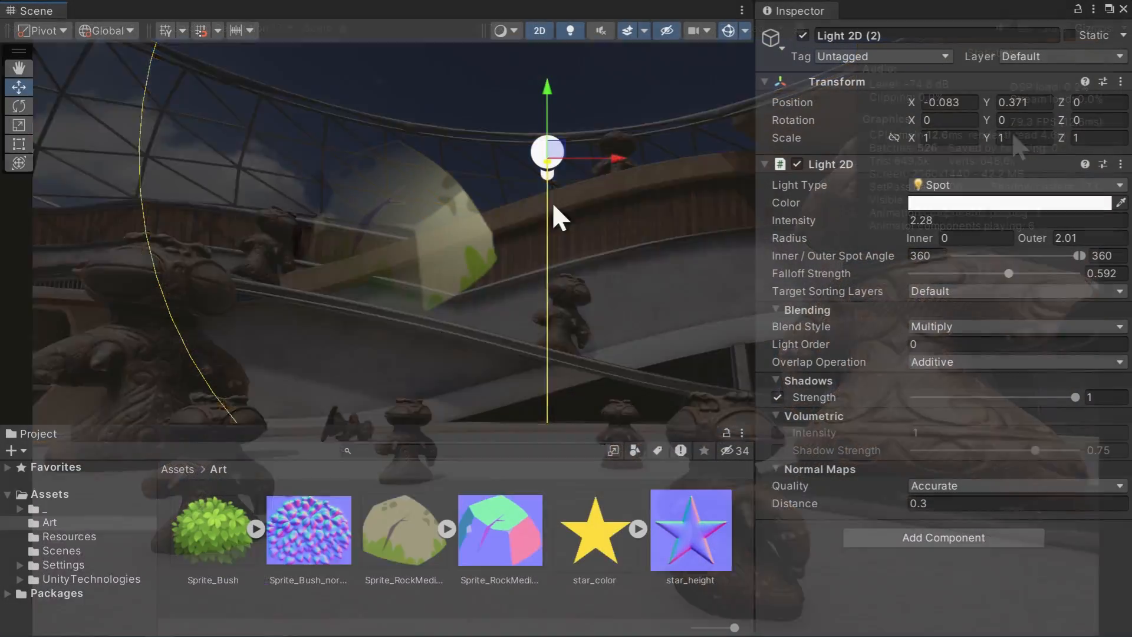
- In Unity, move the 2D spot light around the rock and bush sprites to examine their normal-mapped shading
drag(556, 215, 532, 159)
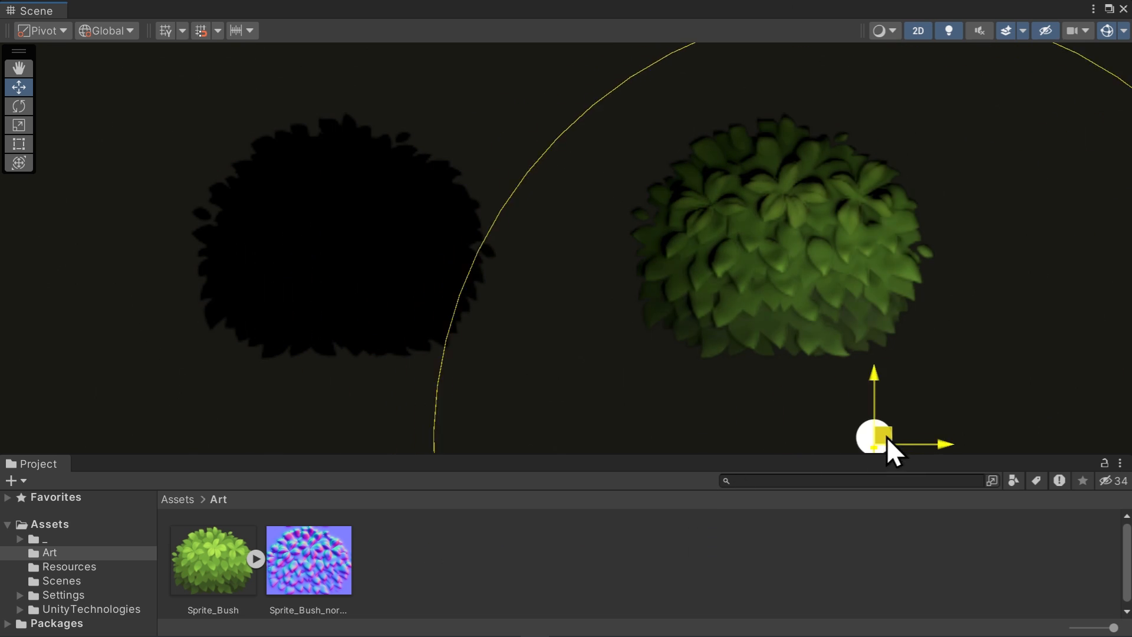
drag(887, 439, 561, 235)
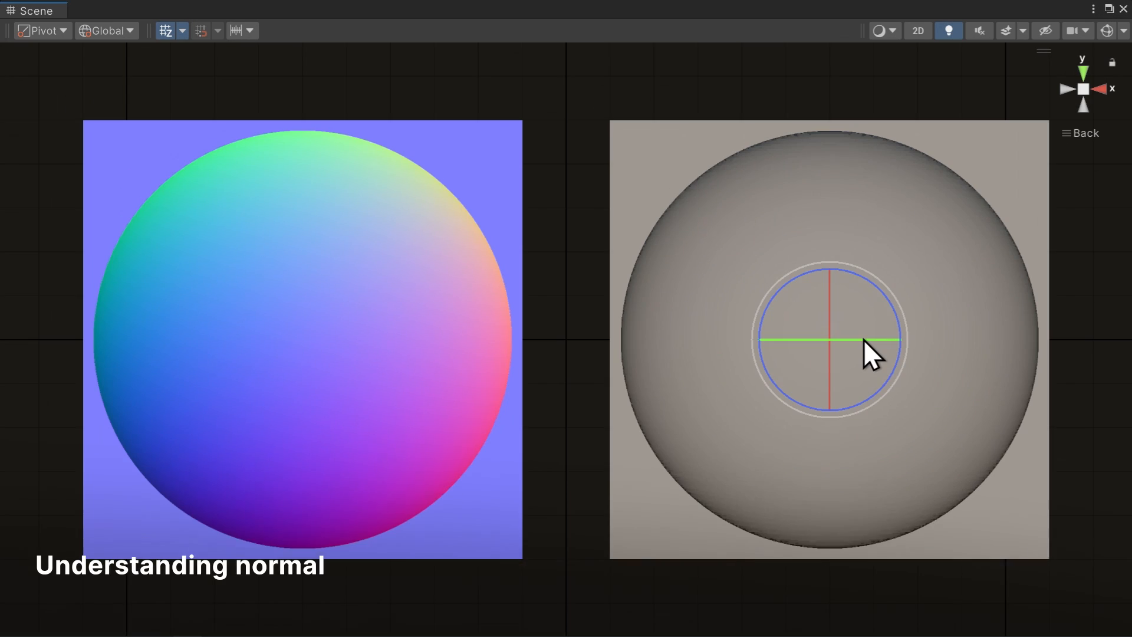
- Rotate the square plane beside the sphere normal map about its X and Y axes to see how its shading responds
mouse_move(864, 339)
mouse_down()
mouse_move(708, 356)
mouse_move(1019, 366)
mouse_move(955, 387)
mouse_move(842, 331)
mouse_move(855, 255)
mouse_move(855, 482)
mouse_move(859, 409)
mouse_up()
drag(848, 341, 1043, 349)
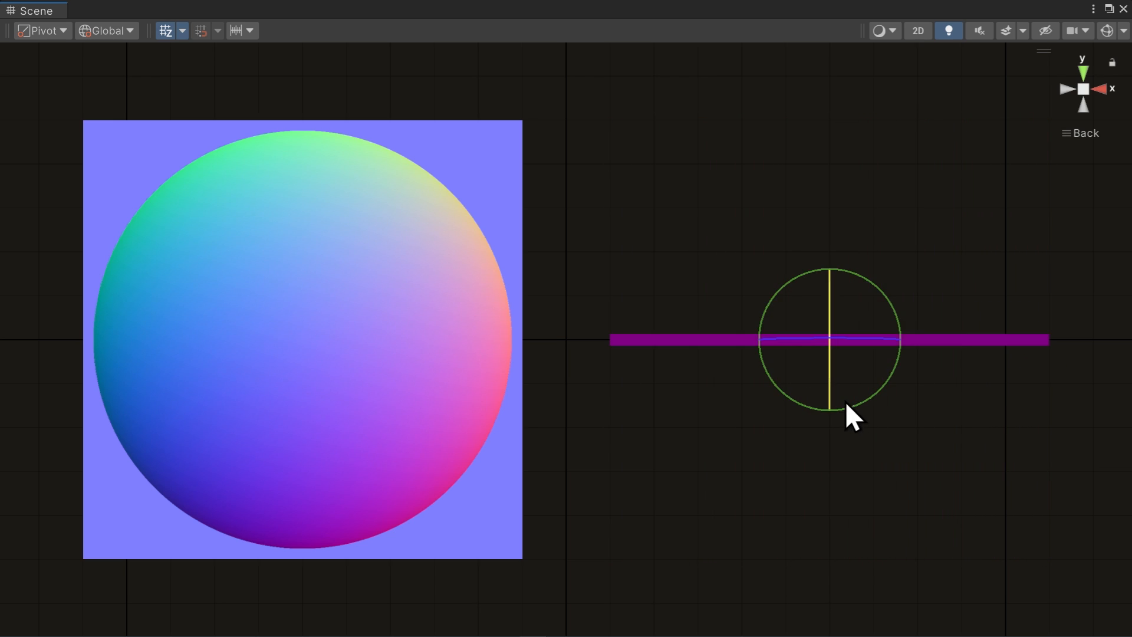
drag(844, 401, 900, 289)
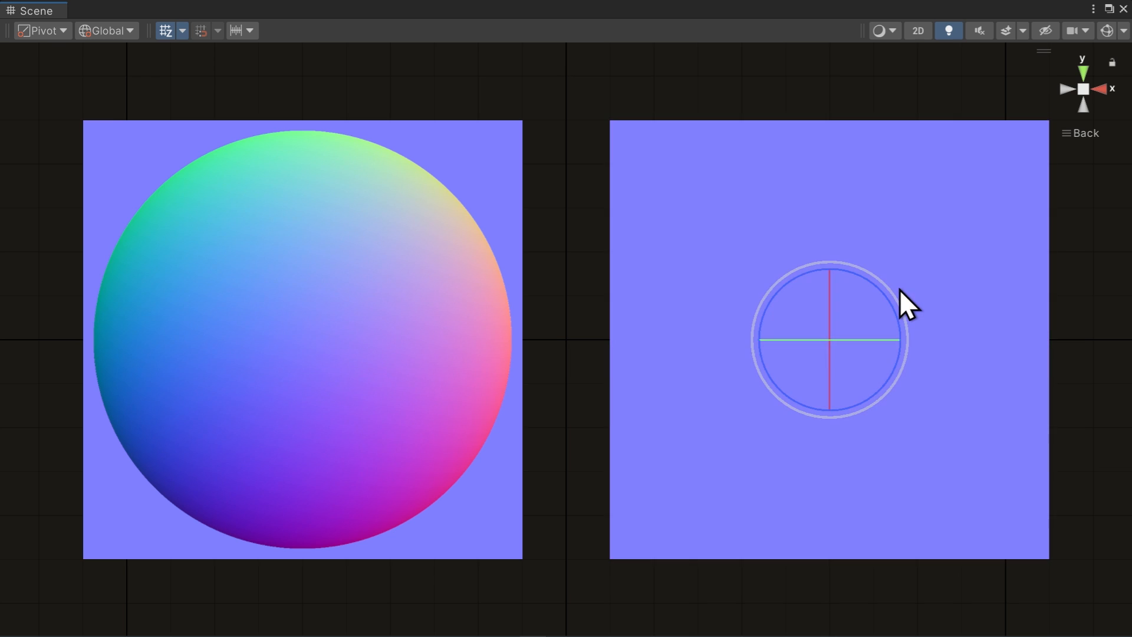
key(w)
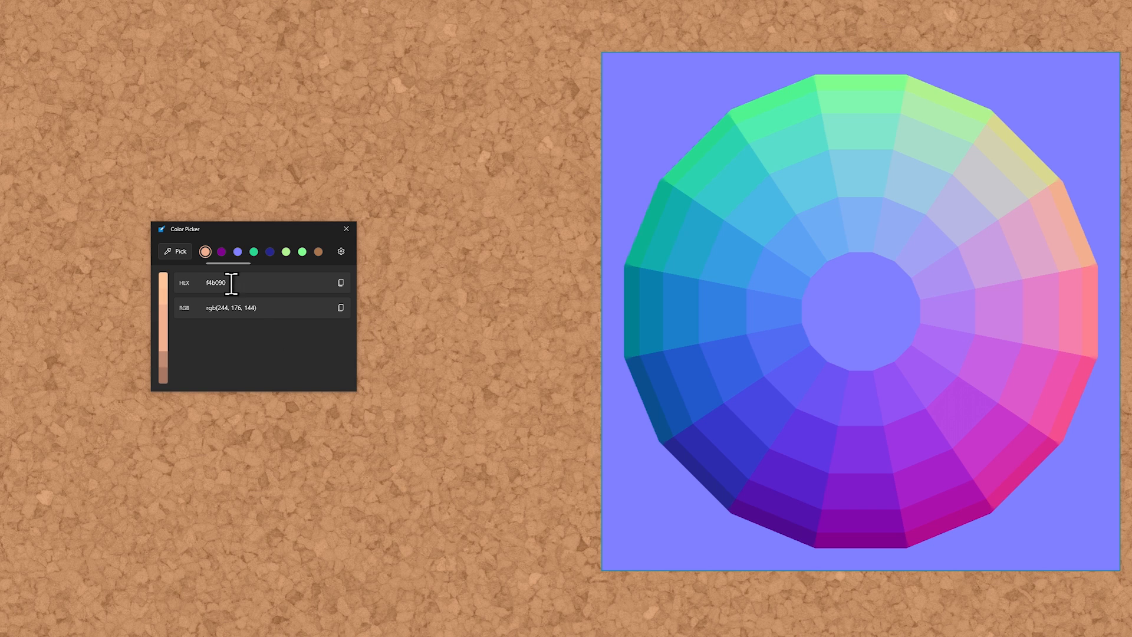
- Sample the faceted normal map's flat centre, two lower-left blue facets and a light-blue upper facet with the Color Picker
click(179, 251)
click(857, 308)
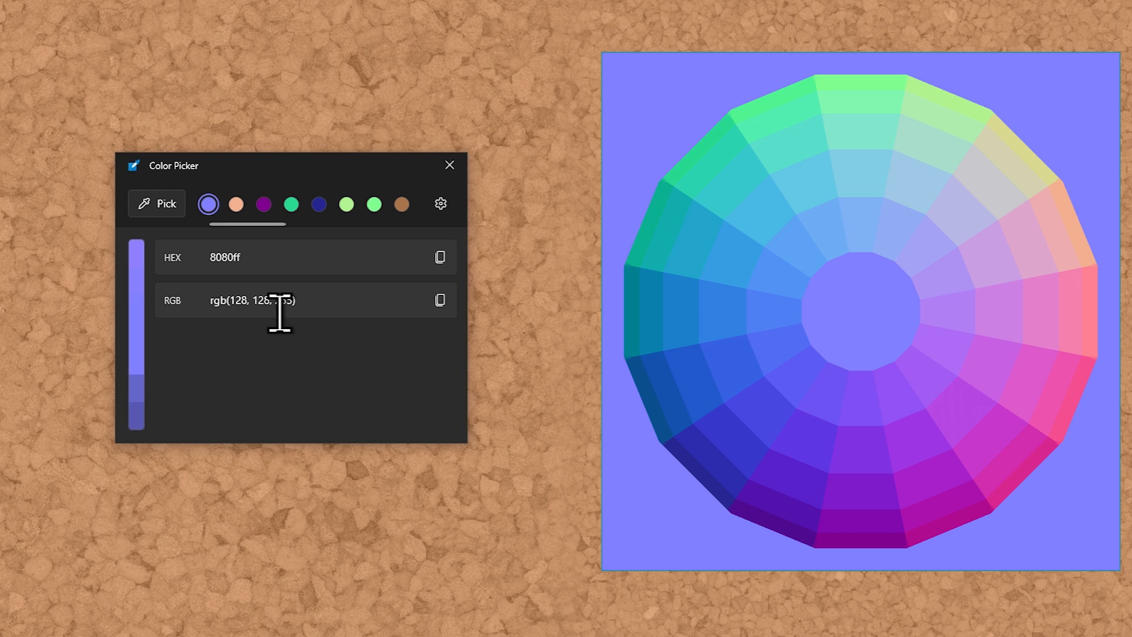
click(163, 204)
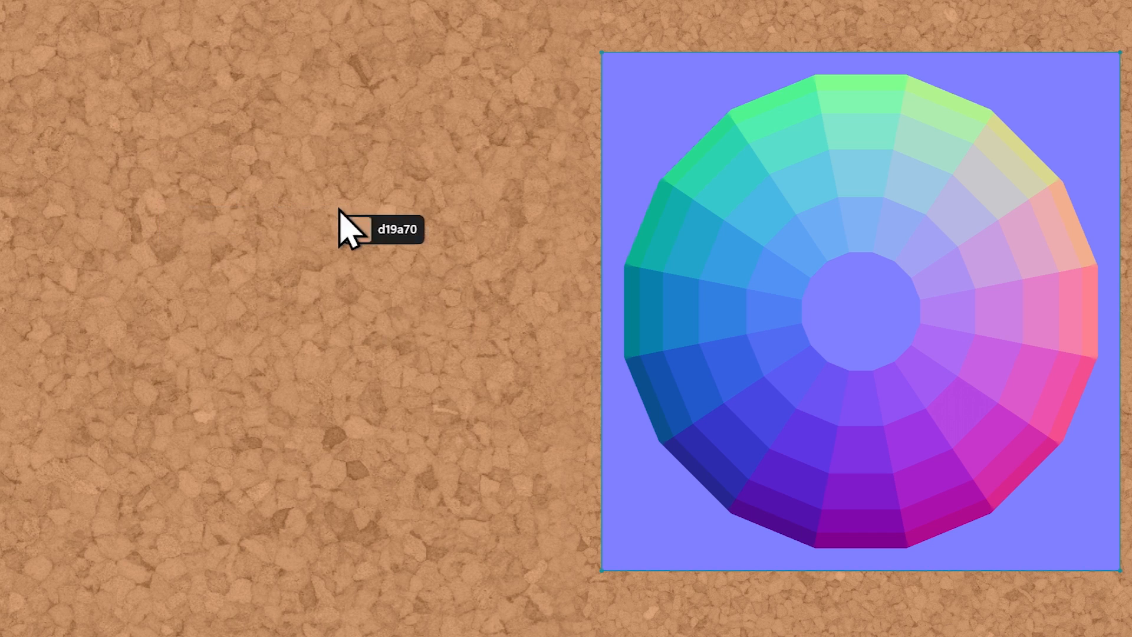
click(720, 432)
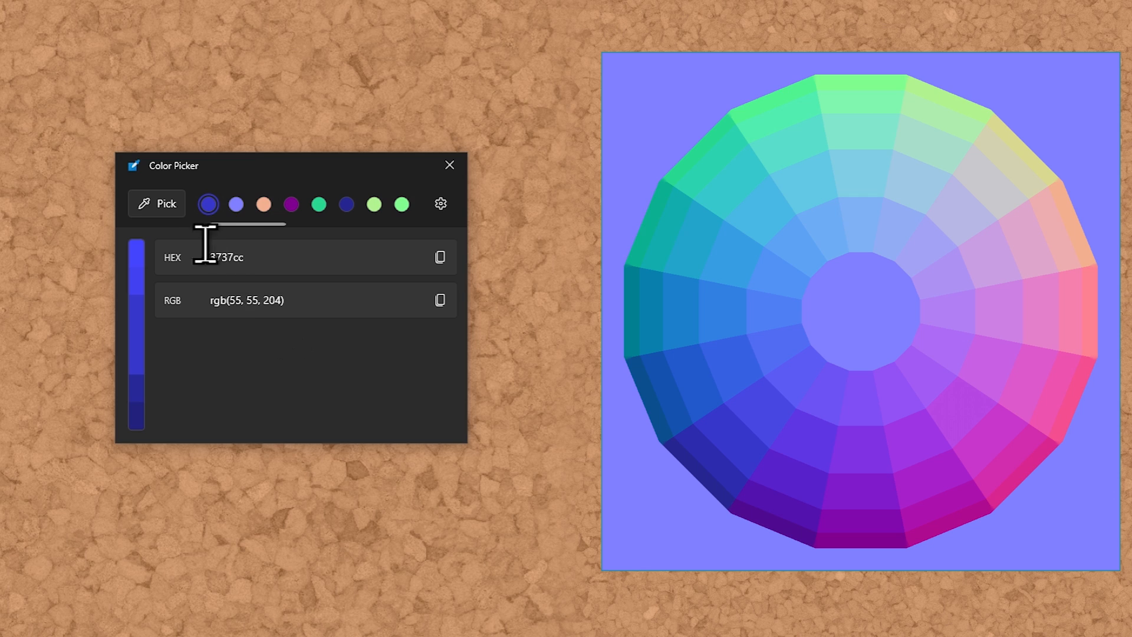
click(167, 207)
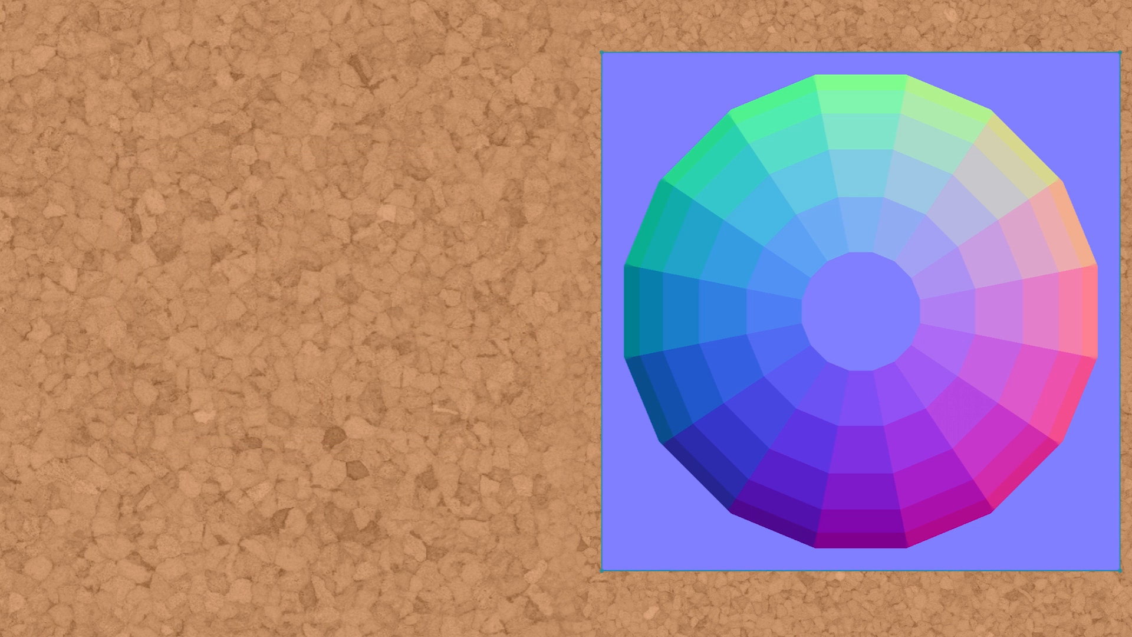
click(683, 462)
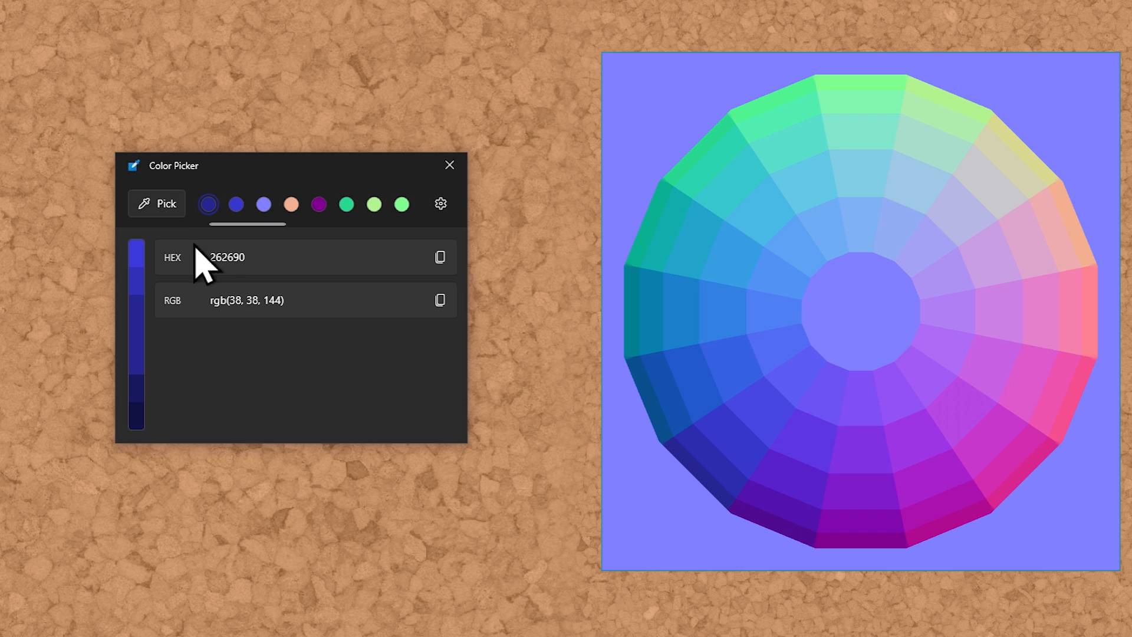
click(154, 207)
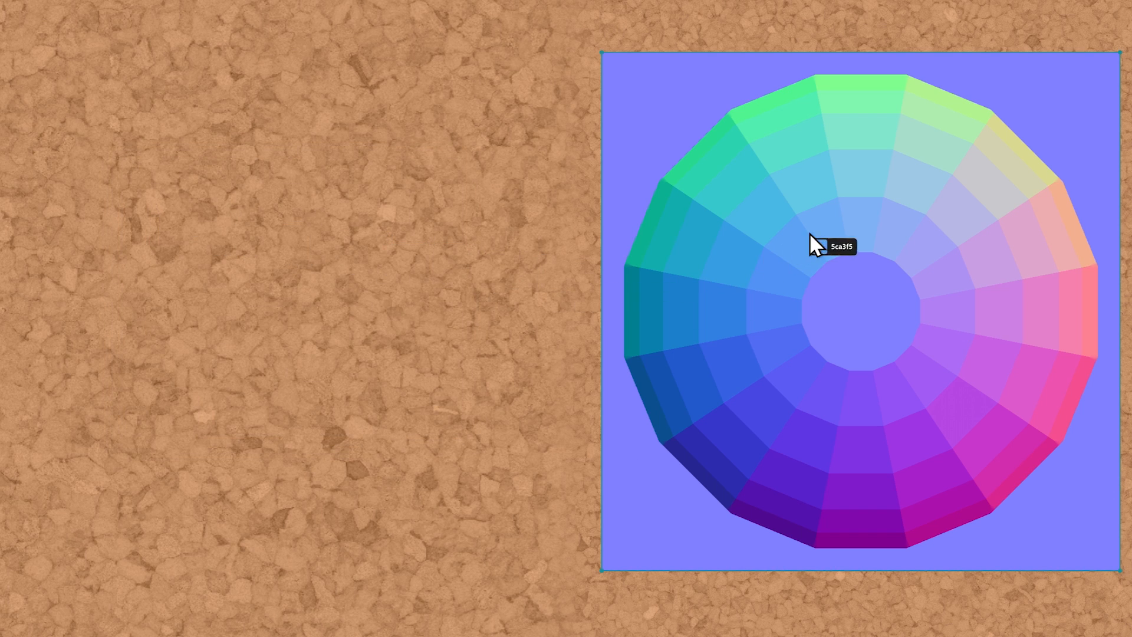
click(895, 191)
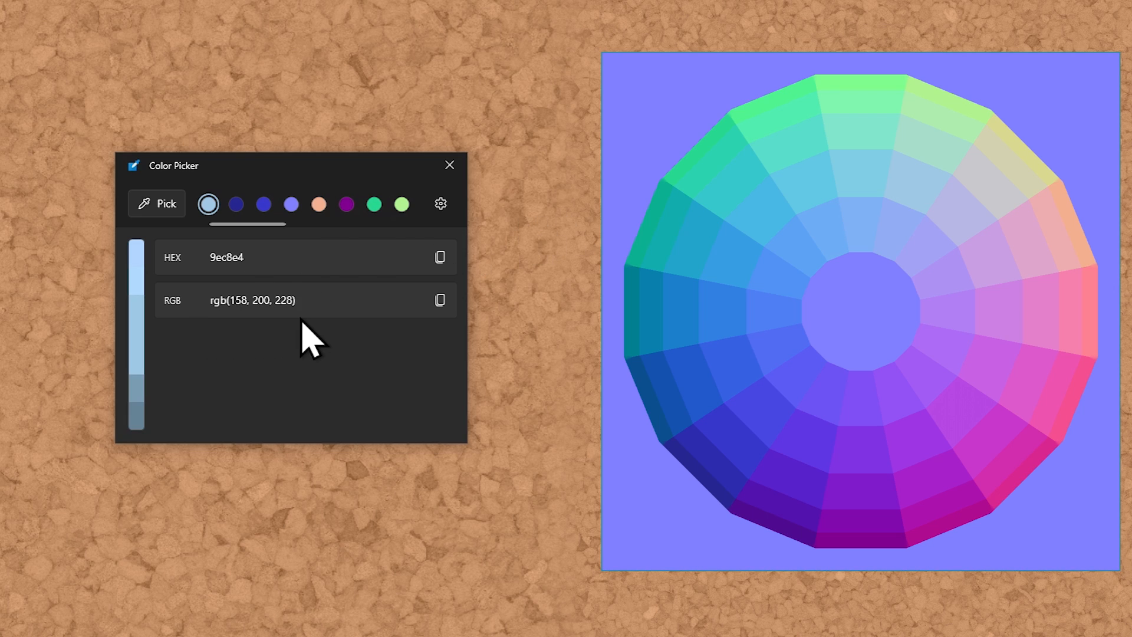
- Sample the normal map's pale-yellow upper-right, magenta lower-right and teal upper-left facets with the Color Picker
click(160, 204)
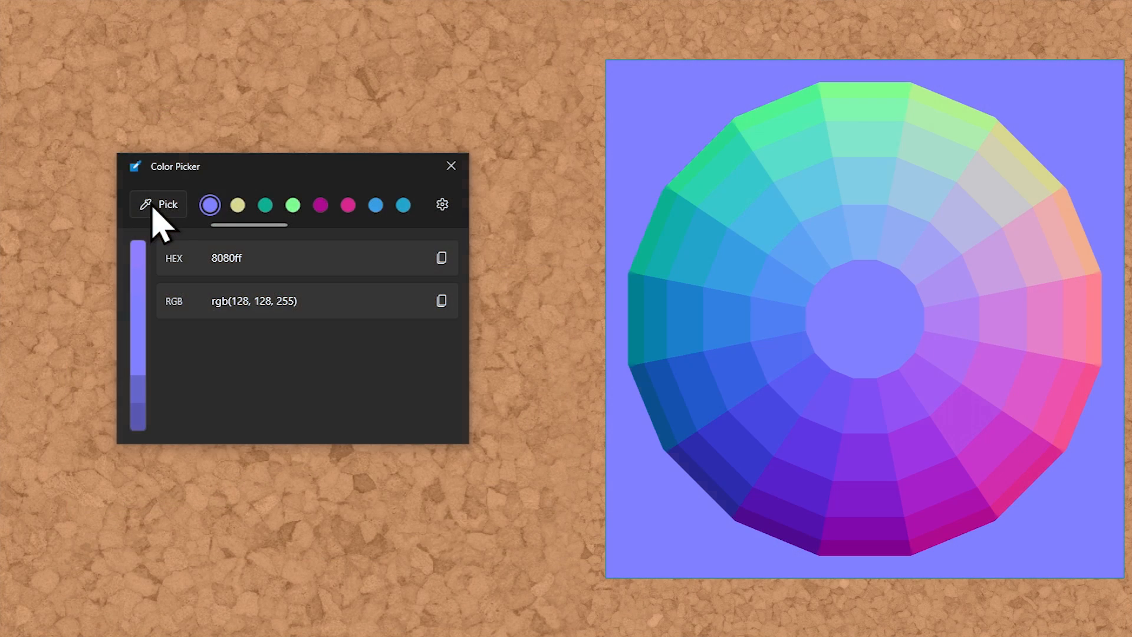
click(157, 207)
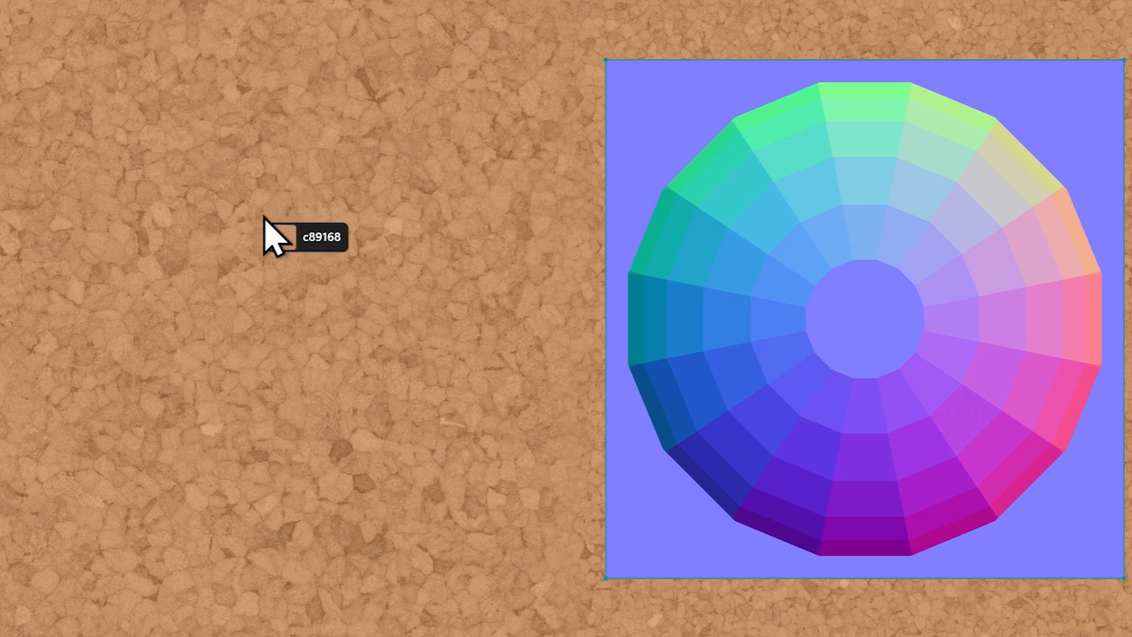
click(1005, 139)
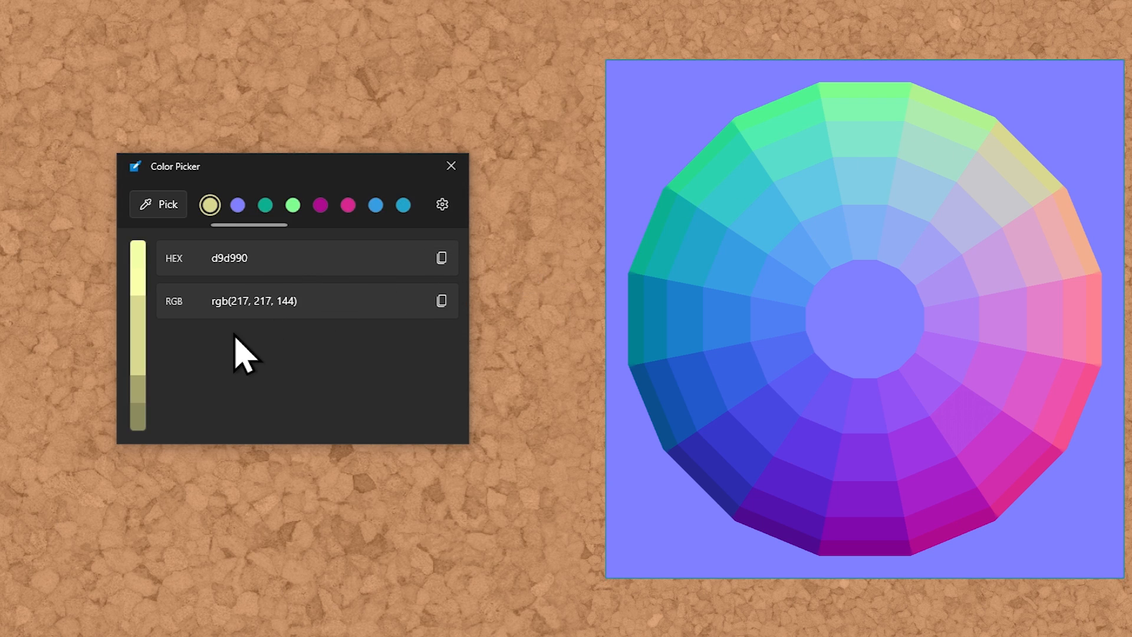
key(super+shift+c)
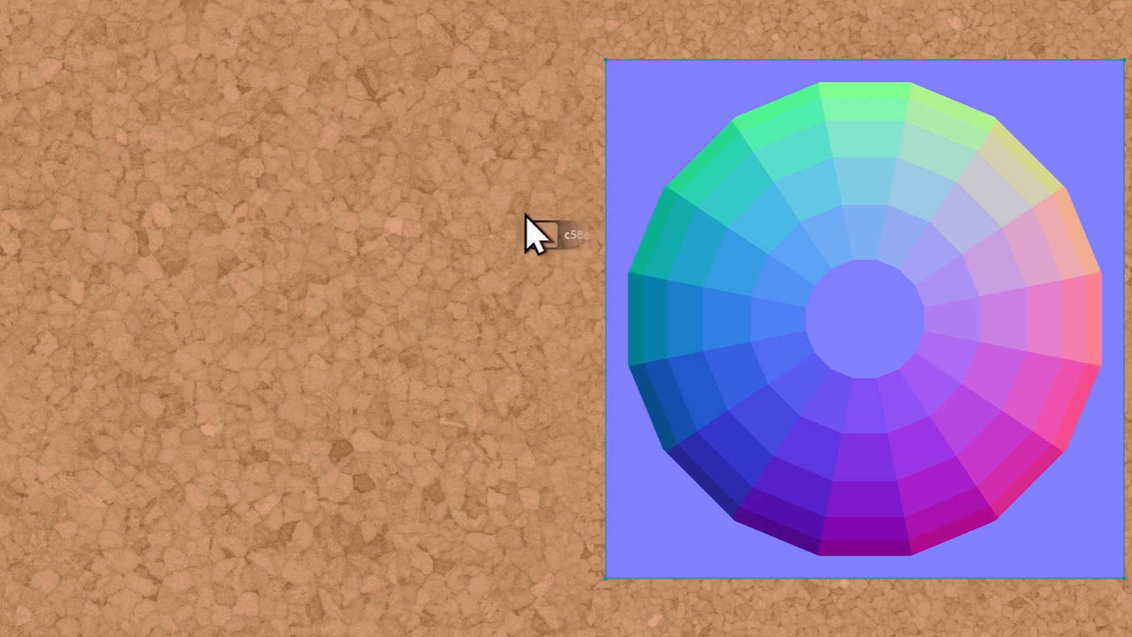
click(985, 449)
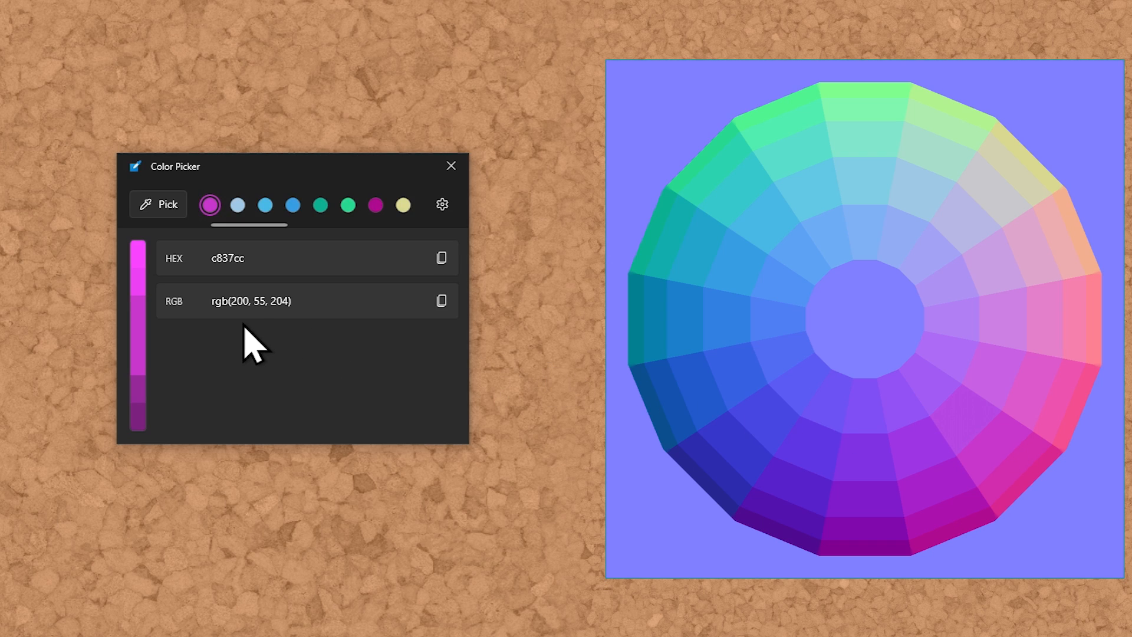
key(super+shift+c)
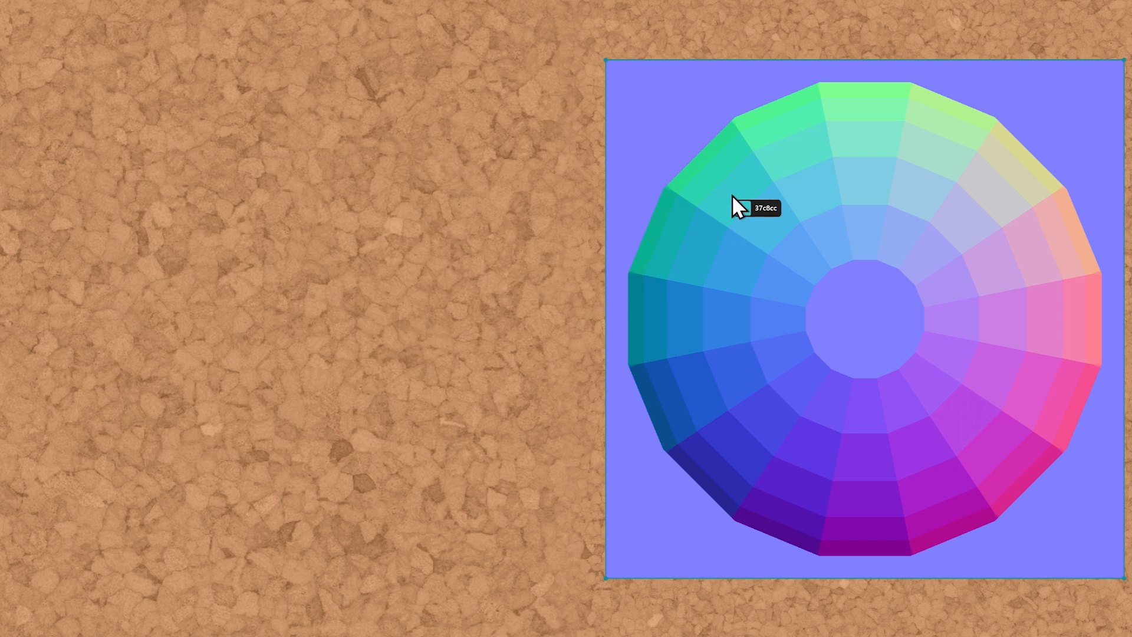
click(734, 196)
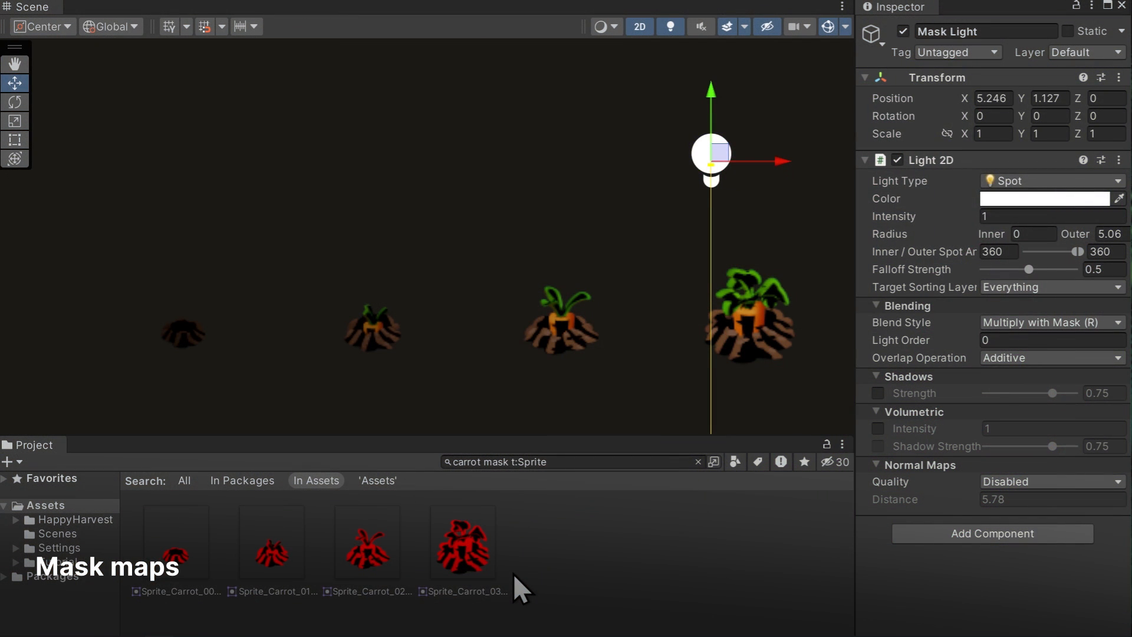
- Slide the Mask Light horizontally across the four carrot sprites in Unity and change its colour to yellow
drag(767, 161, 206, 224)
click(1044, 199)
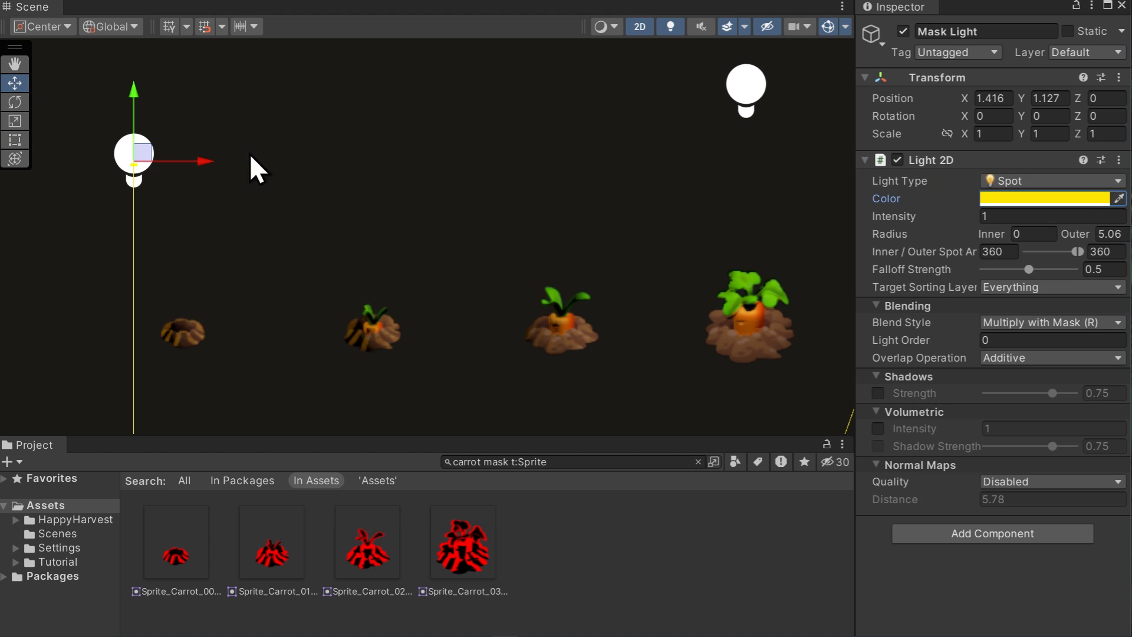
drag(250, 157, 223, 210)
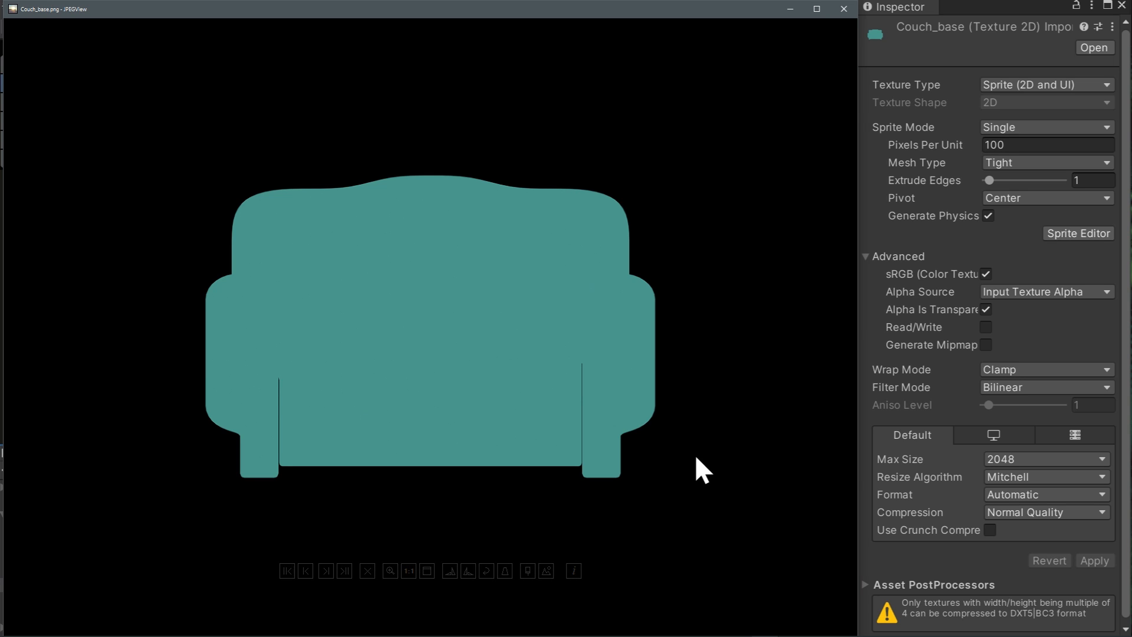
- Minimize the Couch_base image preview and examine the import settings of the Couch_mask texture
click(791, 9)
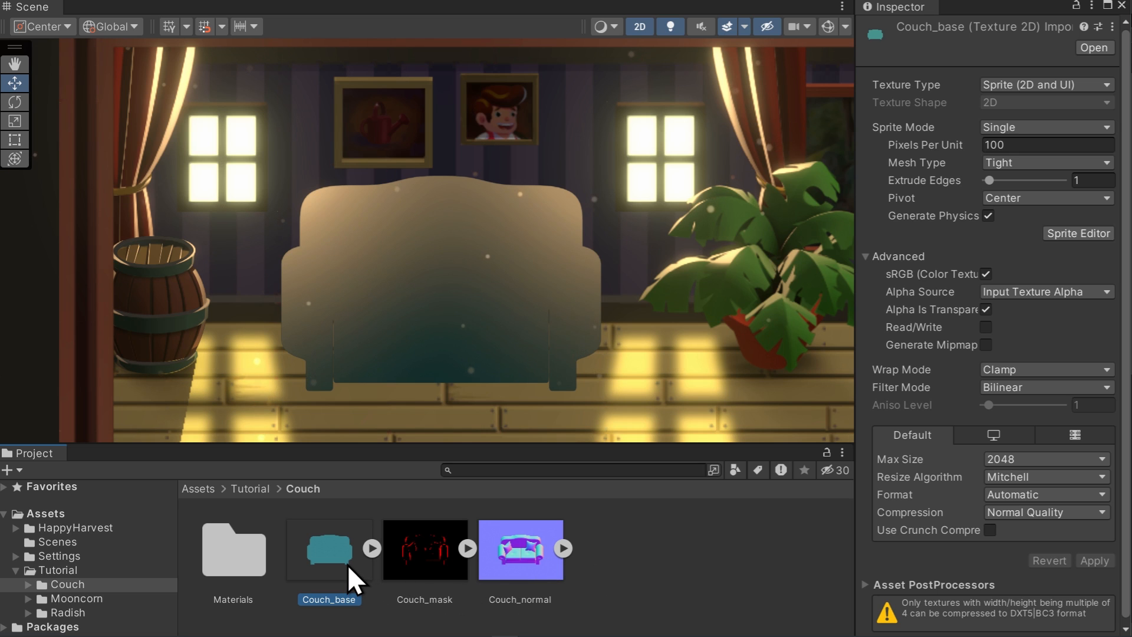
click(423, 574)
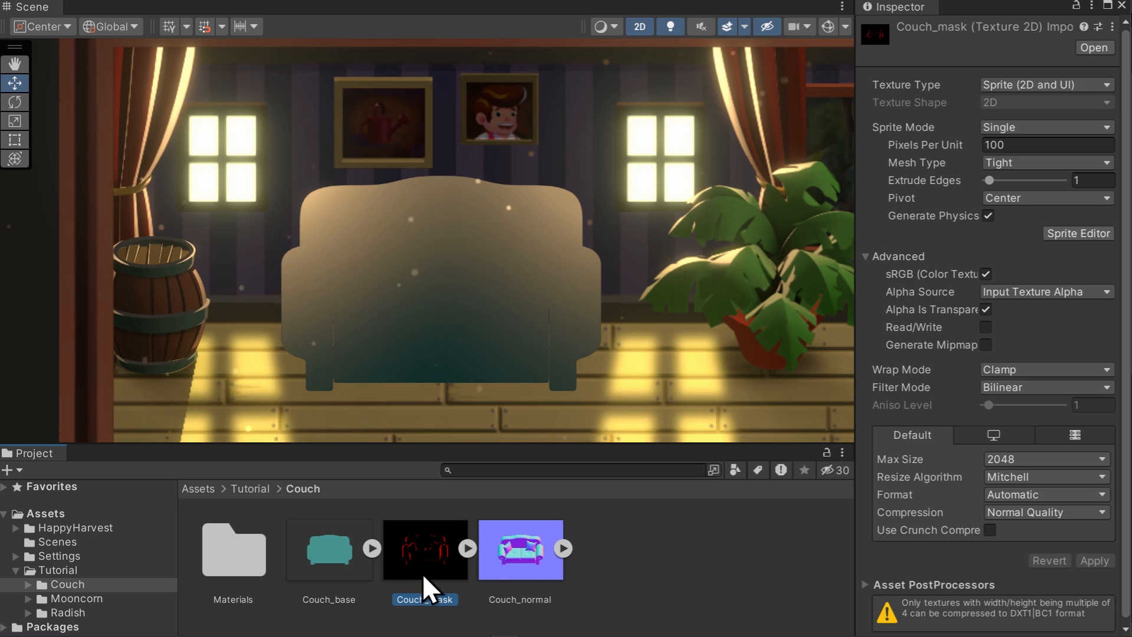
- Set the texture type of Couch_normal to Normal map and apply the import settings
click(514, 572)
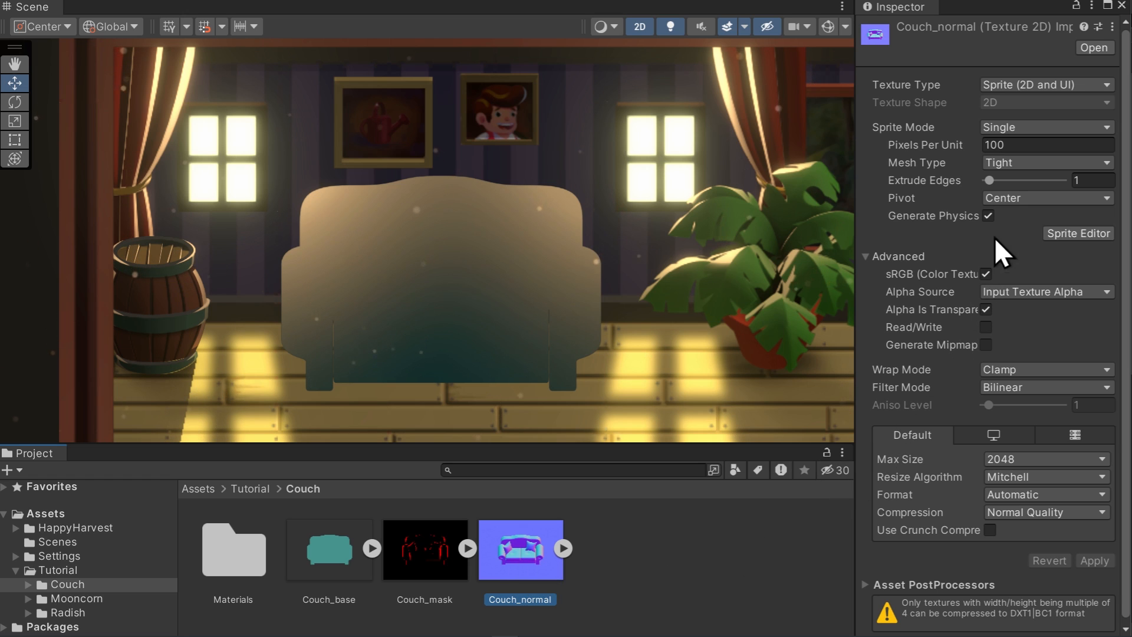
click(1012, 85)
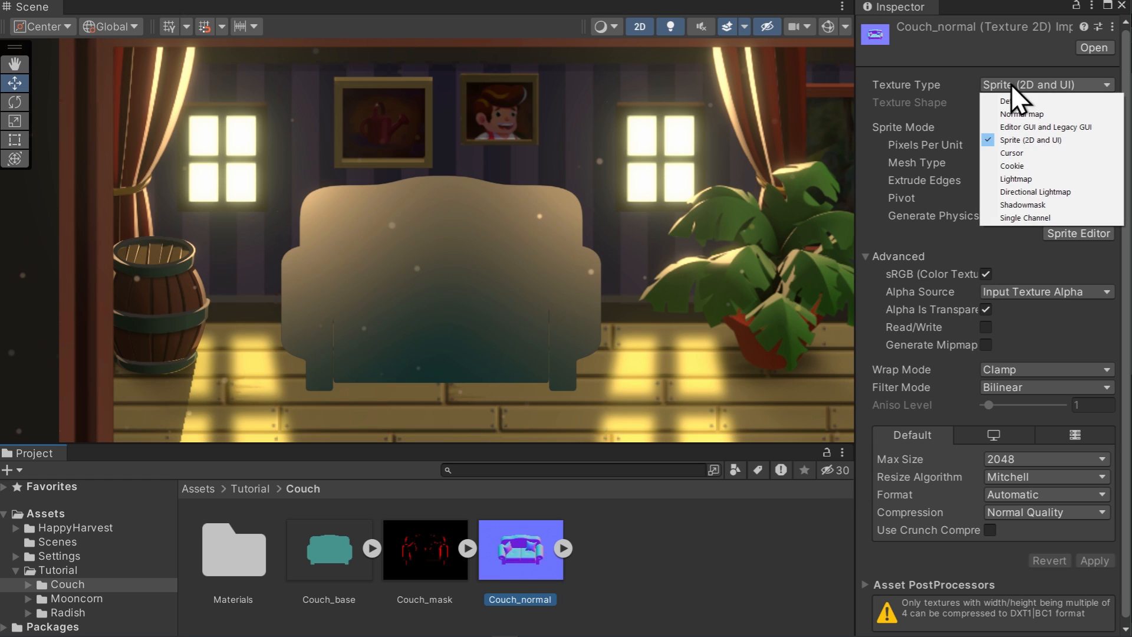
click(1055, 114)
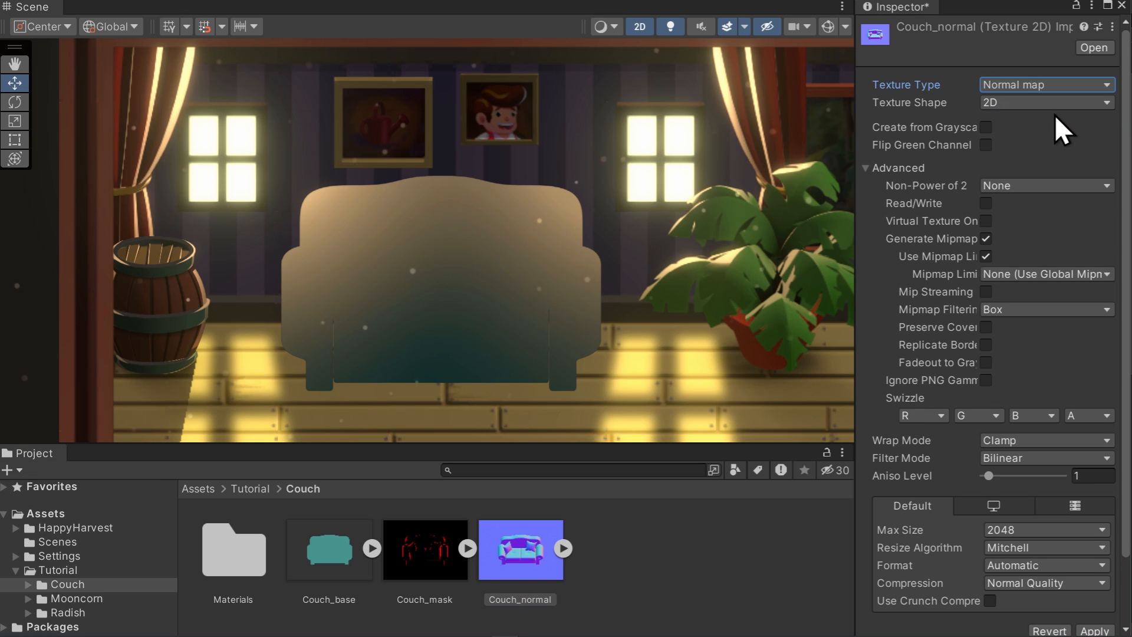
scroll(1057, 142, down, 3)
click(1086, 557)
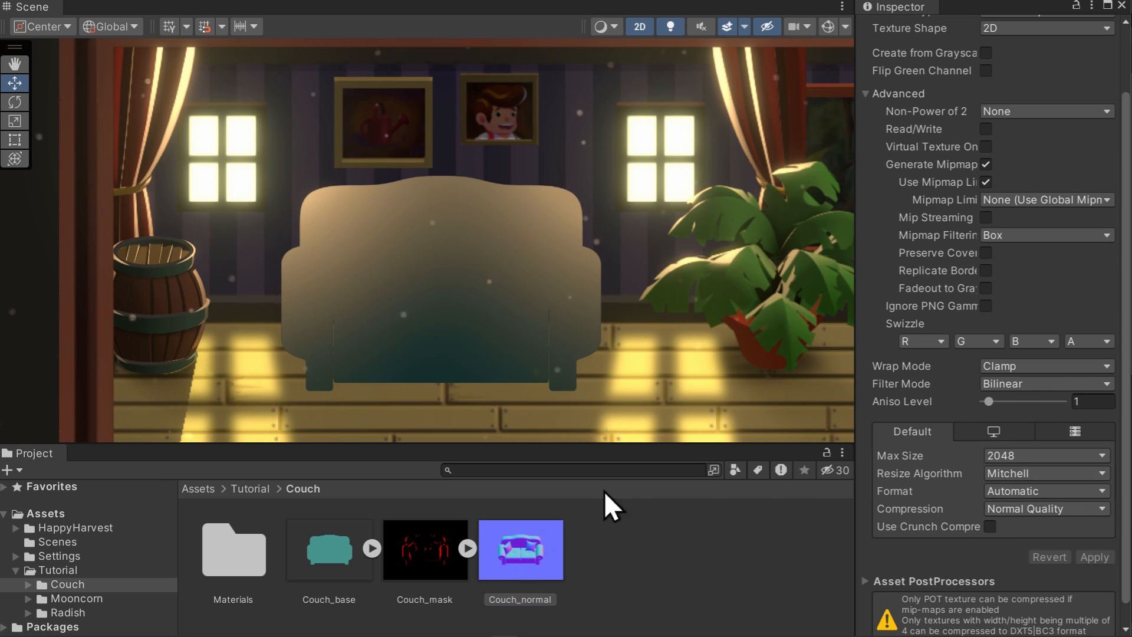
- Open the Couch_base sprite's Secondary Textures in the Sprite Editor and add two empty entries
click(335, 564)
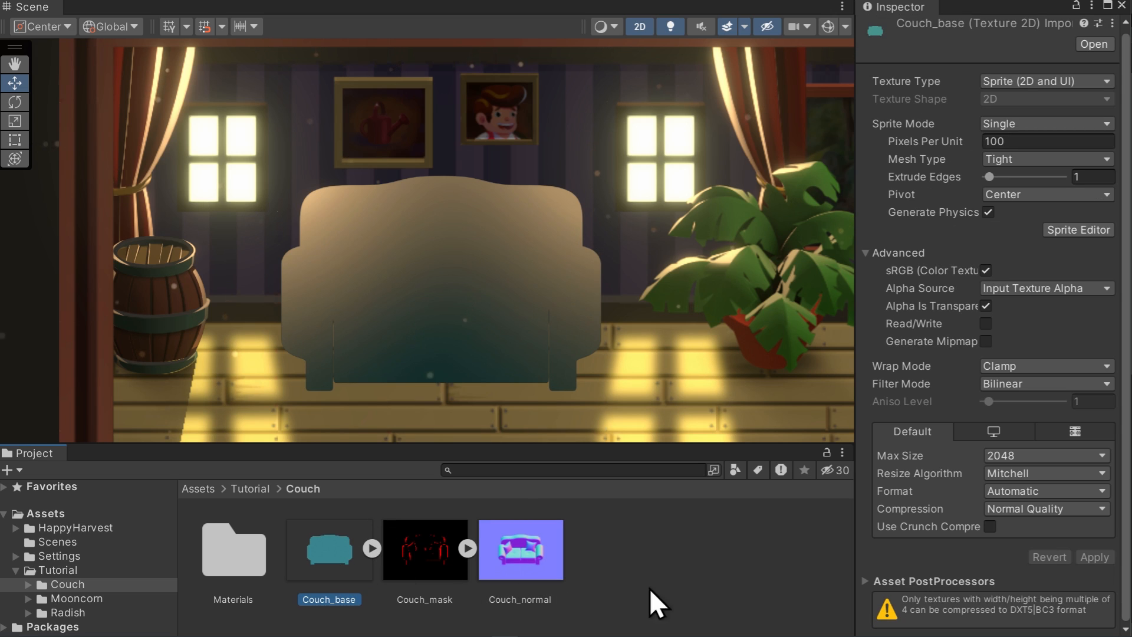
click(1089, 228)
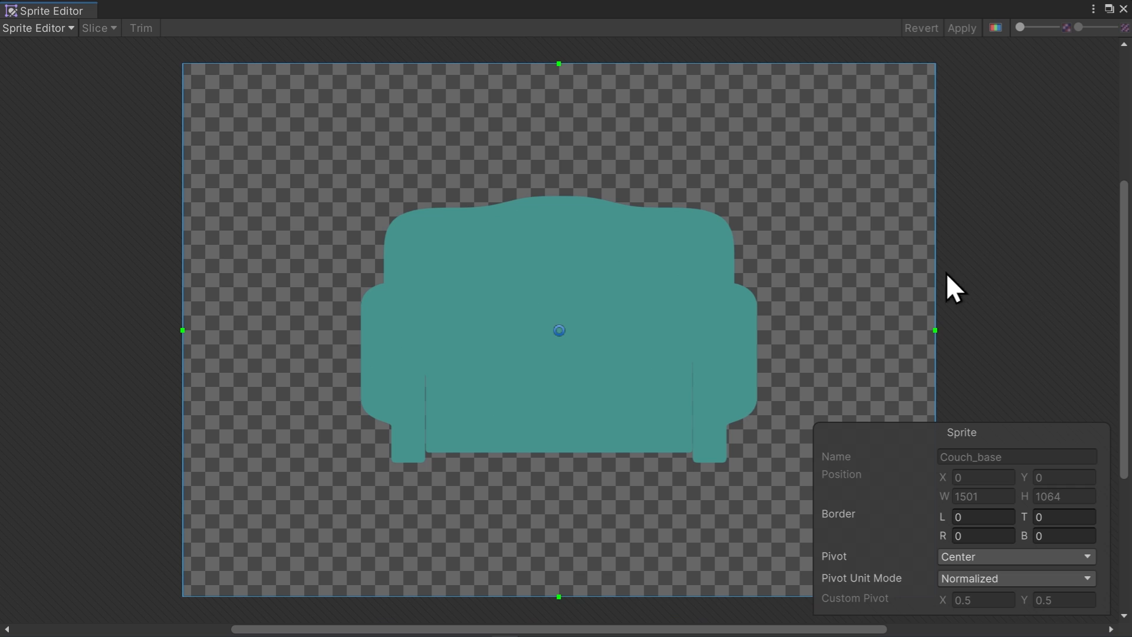
click(65, 30)
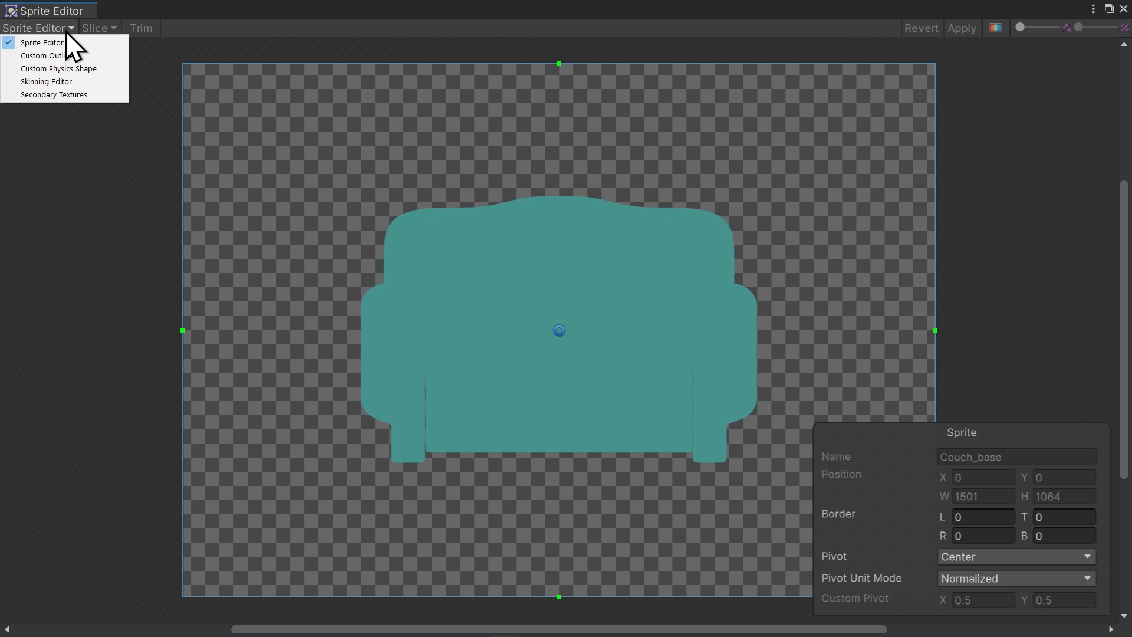
click(75, 95)
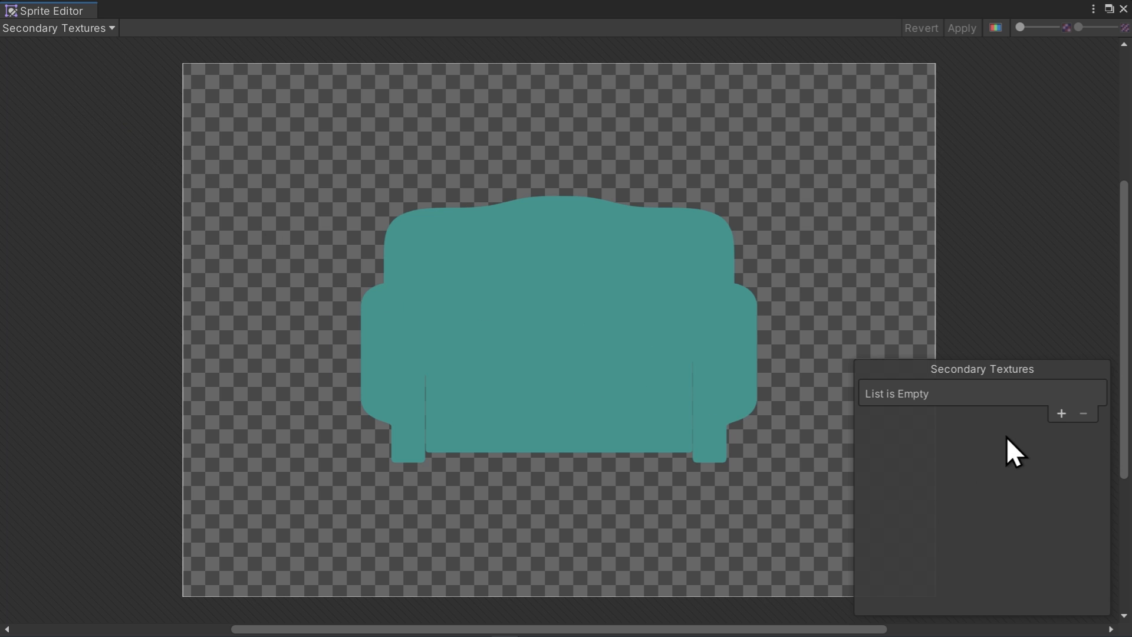
click(1060, 414)
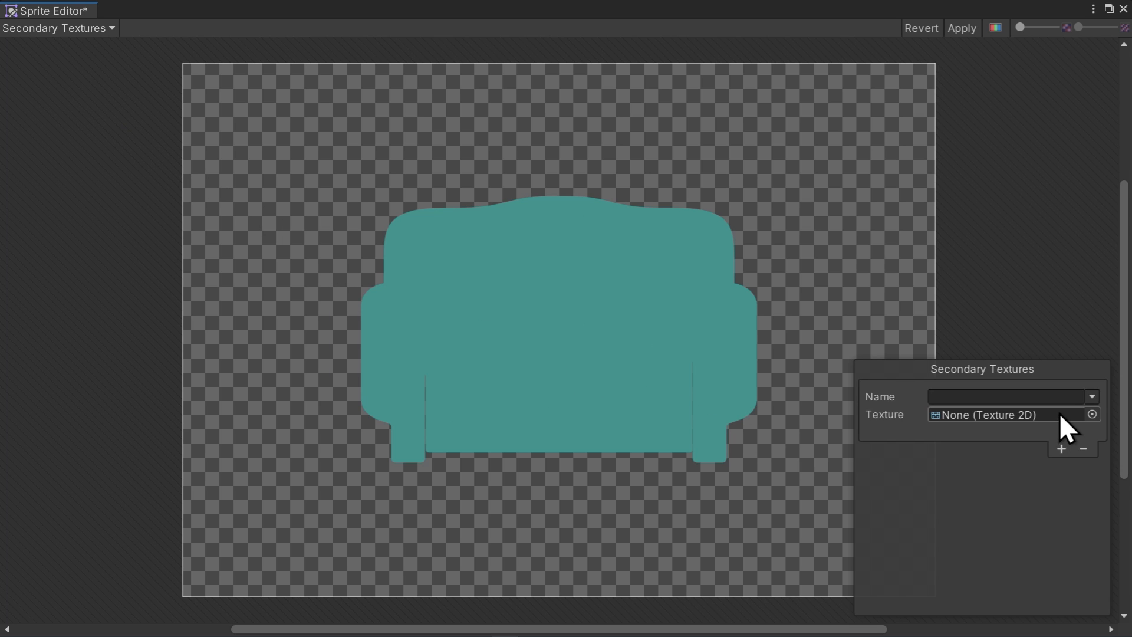
click(1062, 451)
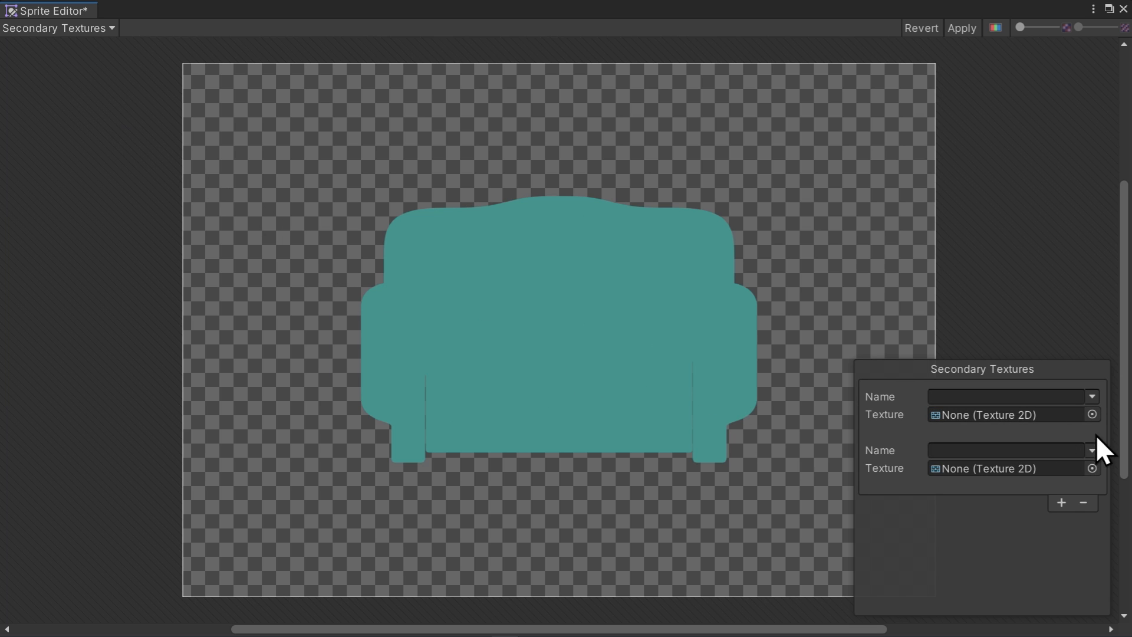
- Name the first secondary texture entry _NormalMap and the second _MaskTex
click(1095, 402)
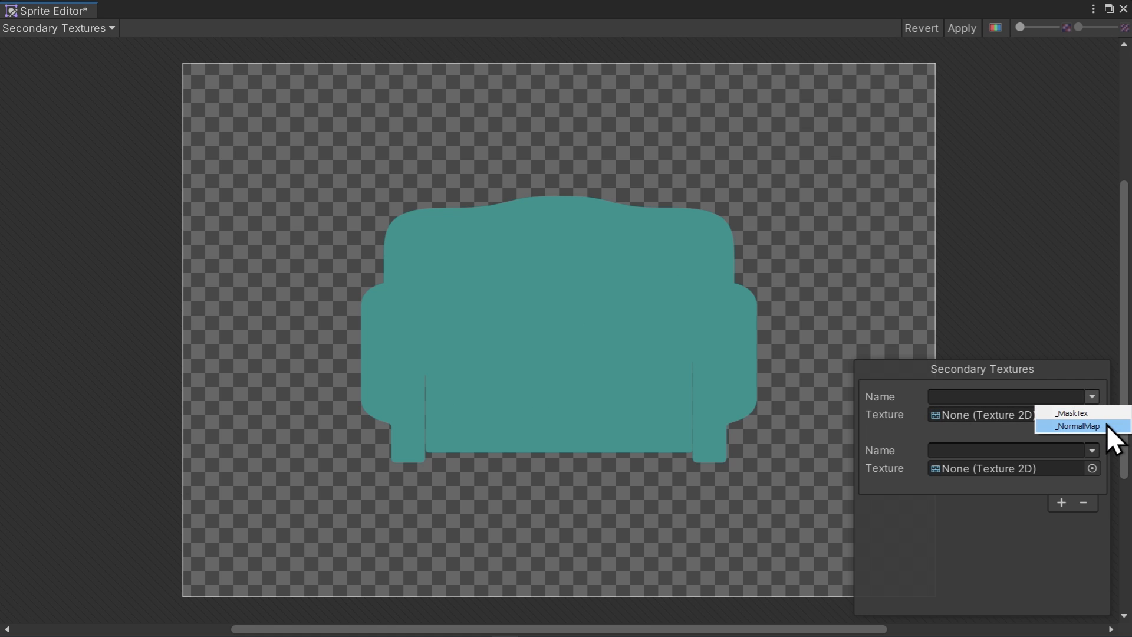
click(1106, 425)
click(1093, 450)
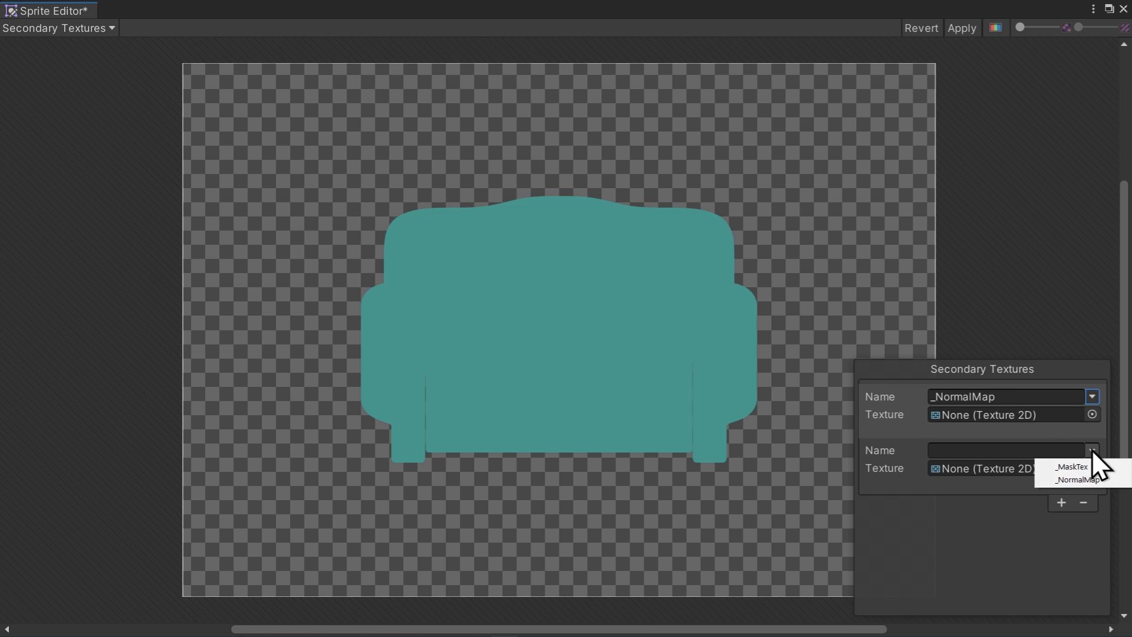
click(1088, 466)
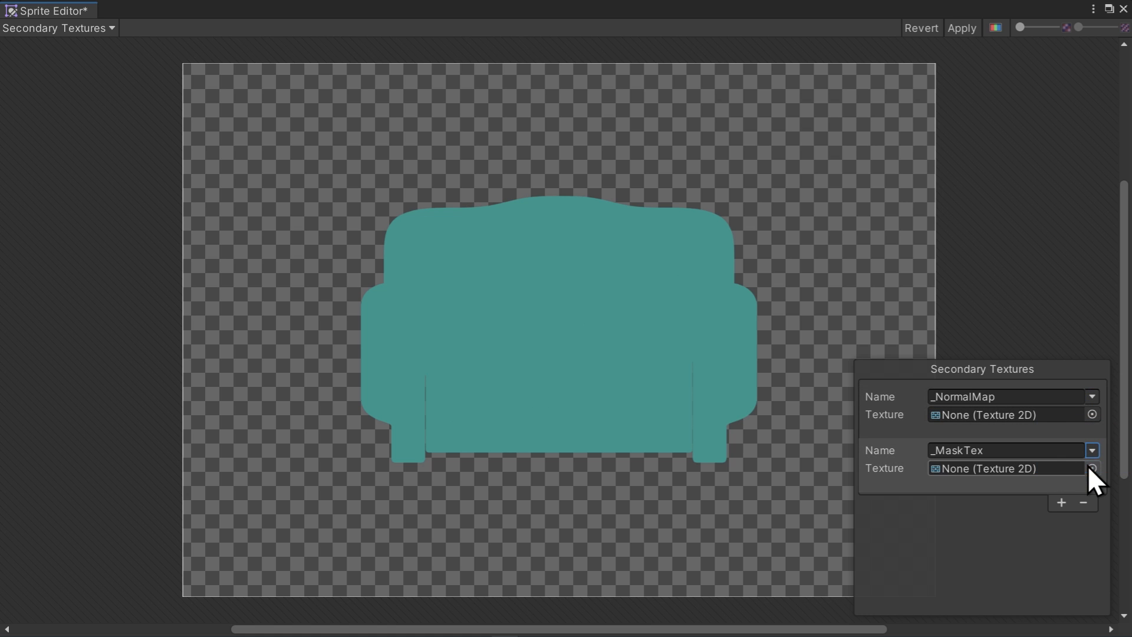
- Assign Couch_normal to the _NormalMap entry and Couch_mask to _MaskTex, apply the changes and close the Sprite Editor
click(1093, 417)
text(couch)
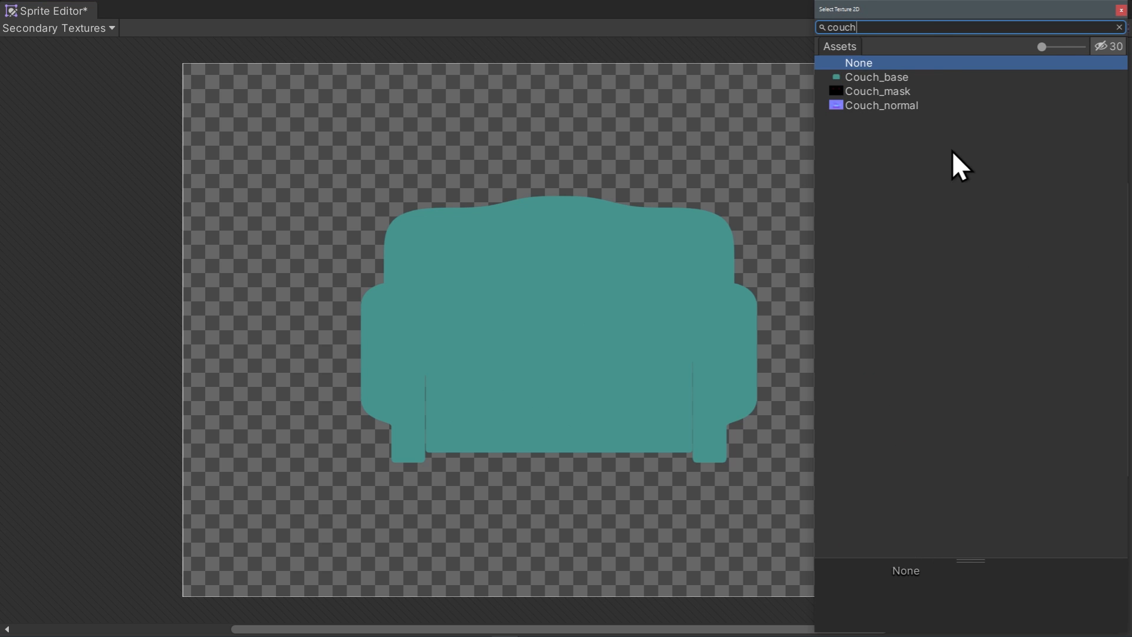
double_click(898, 106)
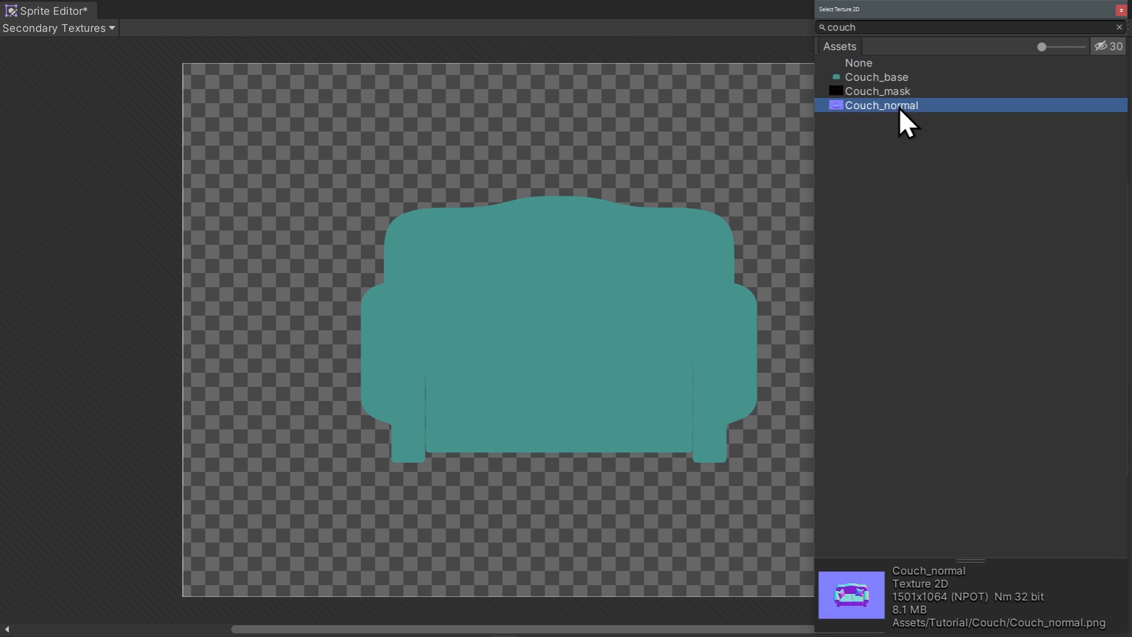
click(1093, 471)
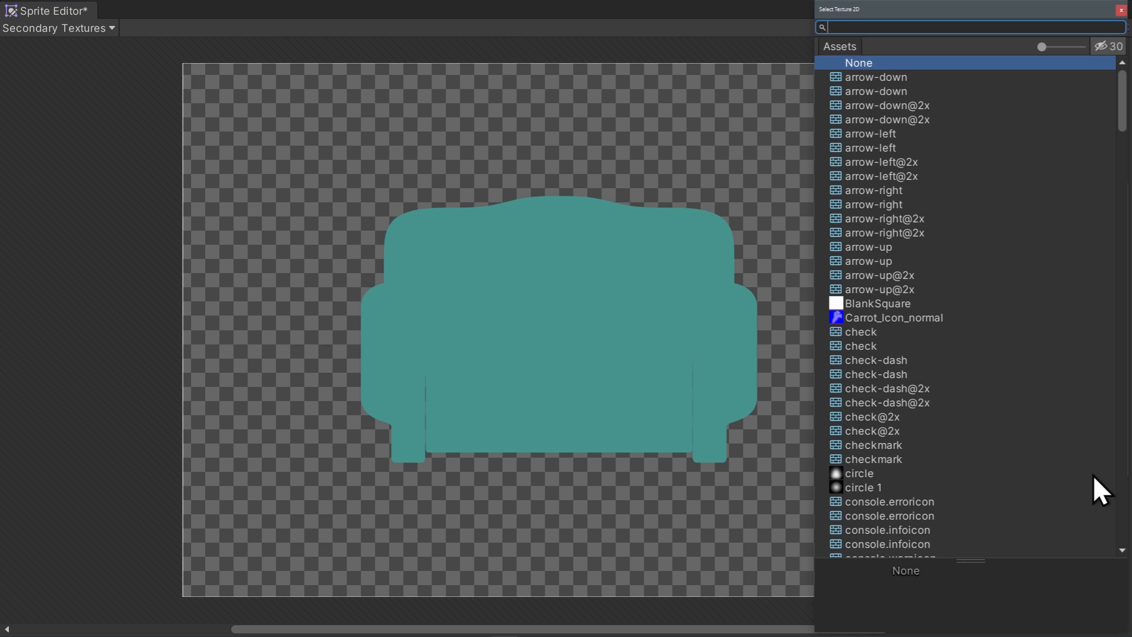
text(couch)
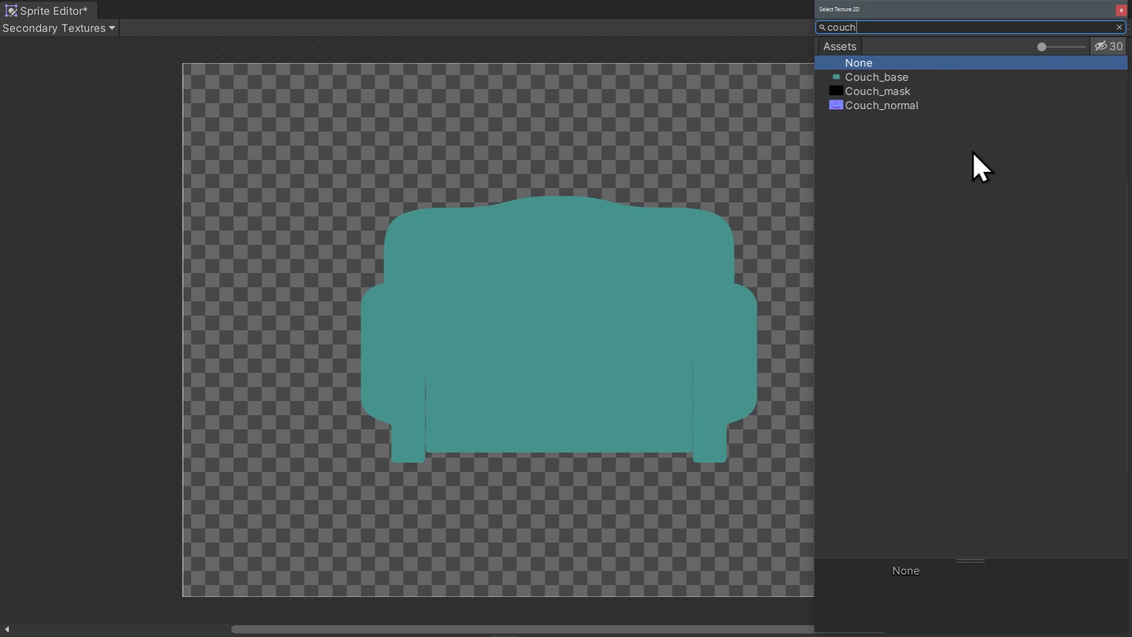
double_click(907, 94)
click(970, 29)
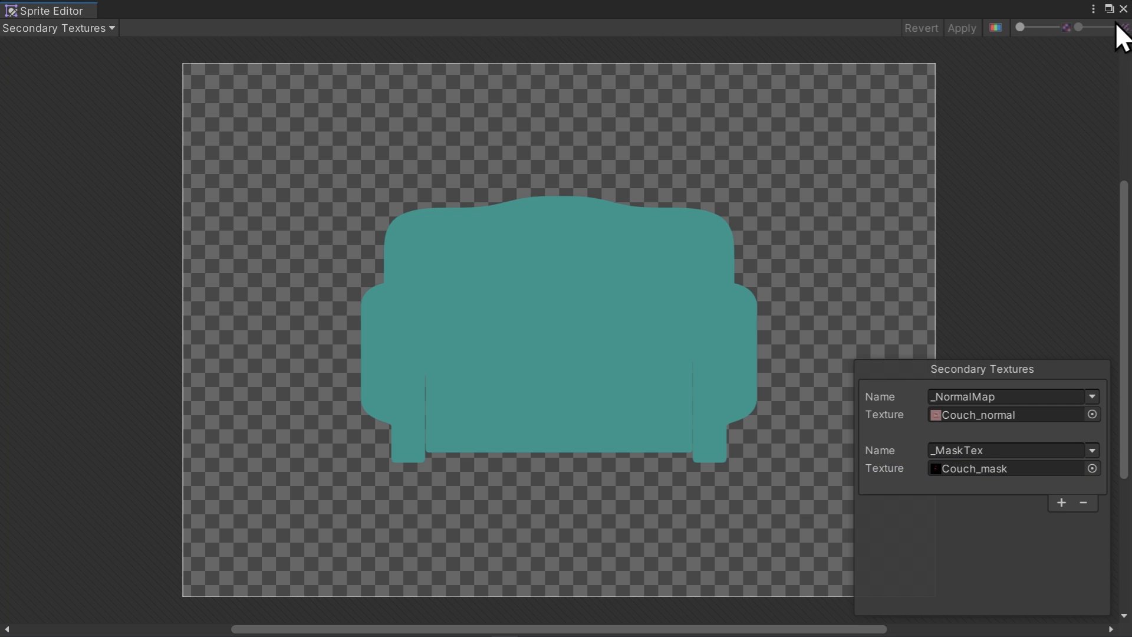
click(1123, 9)
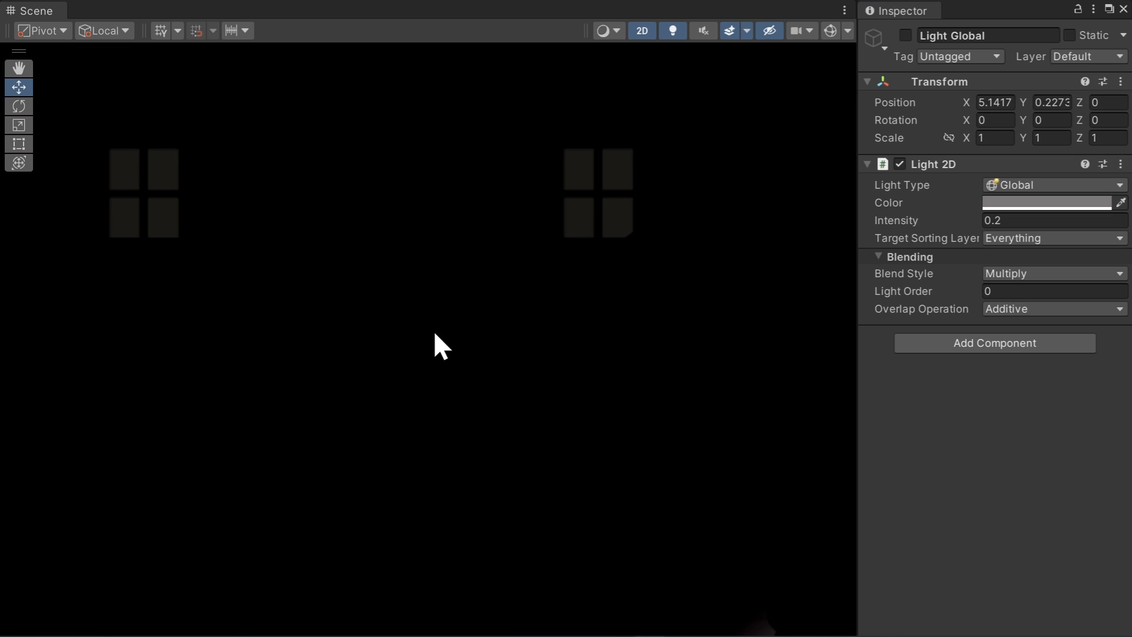
- Activate the Light Global object and expand the Material_HDR properties of the Outside sprite
key(alt+shift+a)
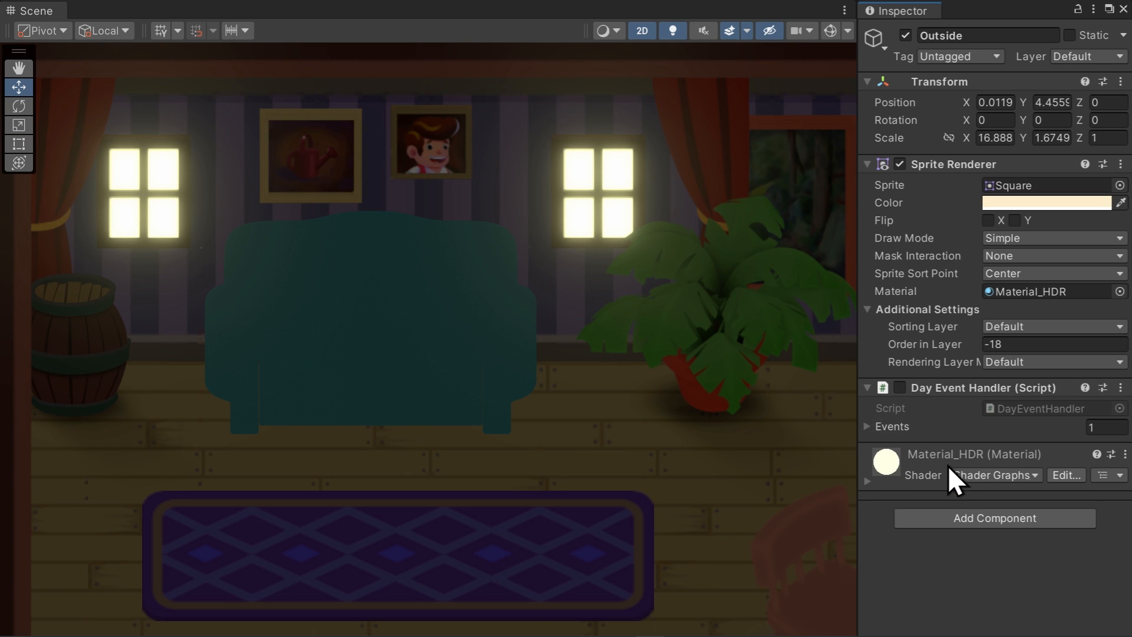
click(867, 482)
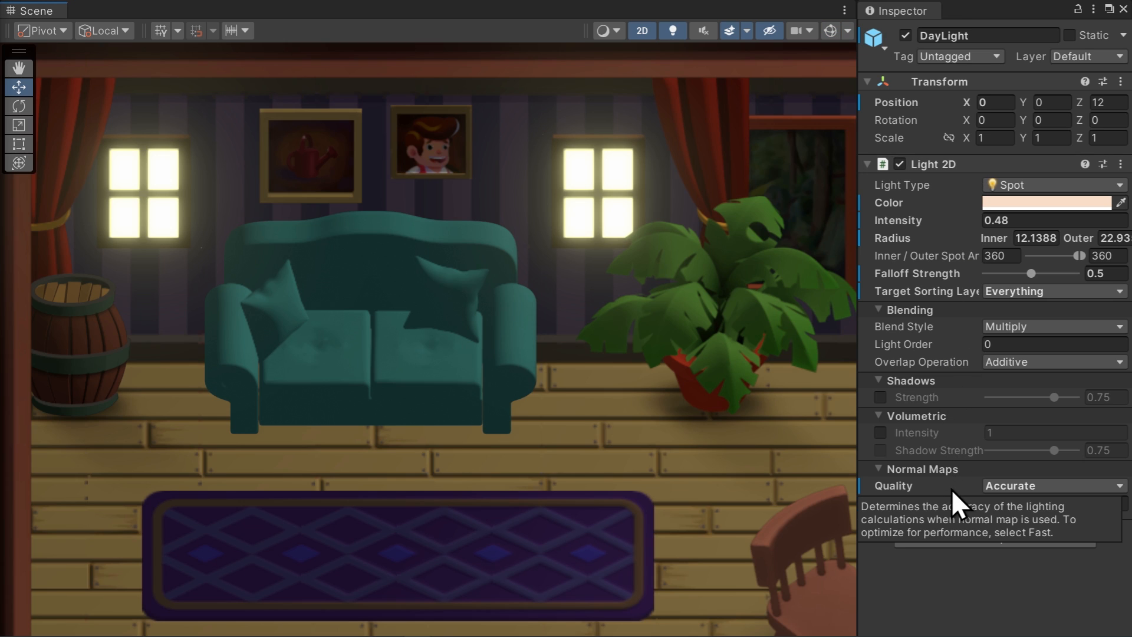
- Switch DayLight's normal map quality to Disabled and back to Accurate, and adjust its normal map distance
click(1006, 489)
click(1015, 502)
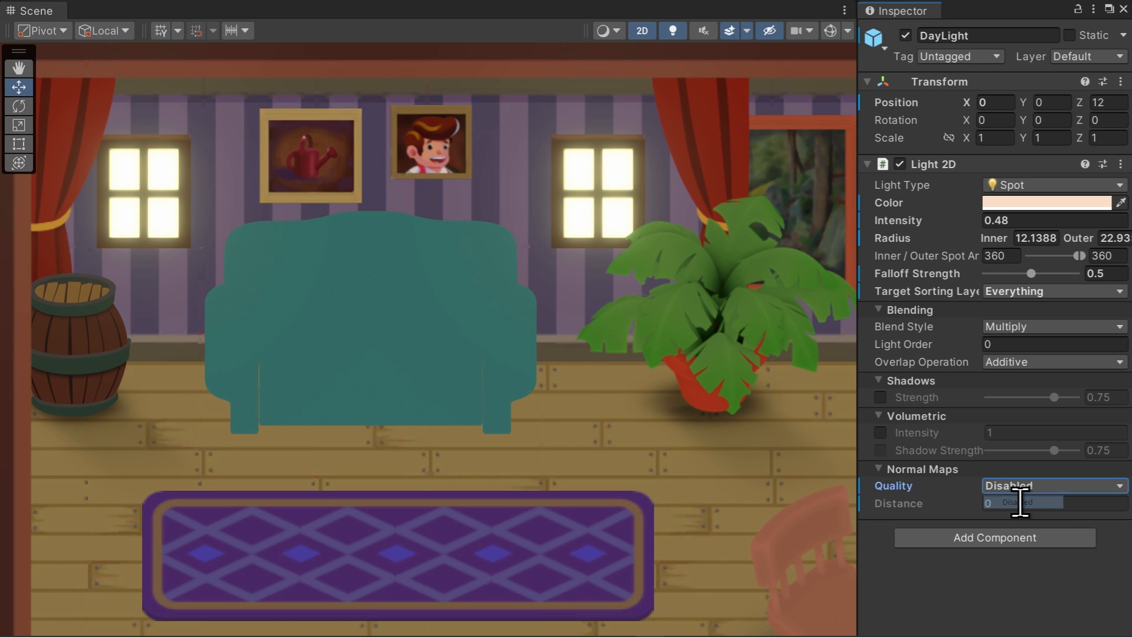
click(1021, 487)
click(1026, 528)
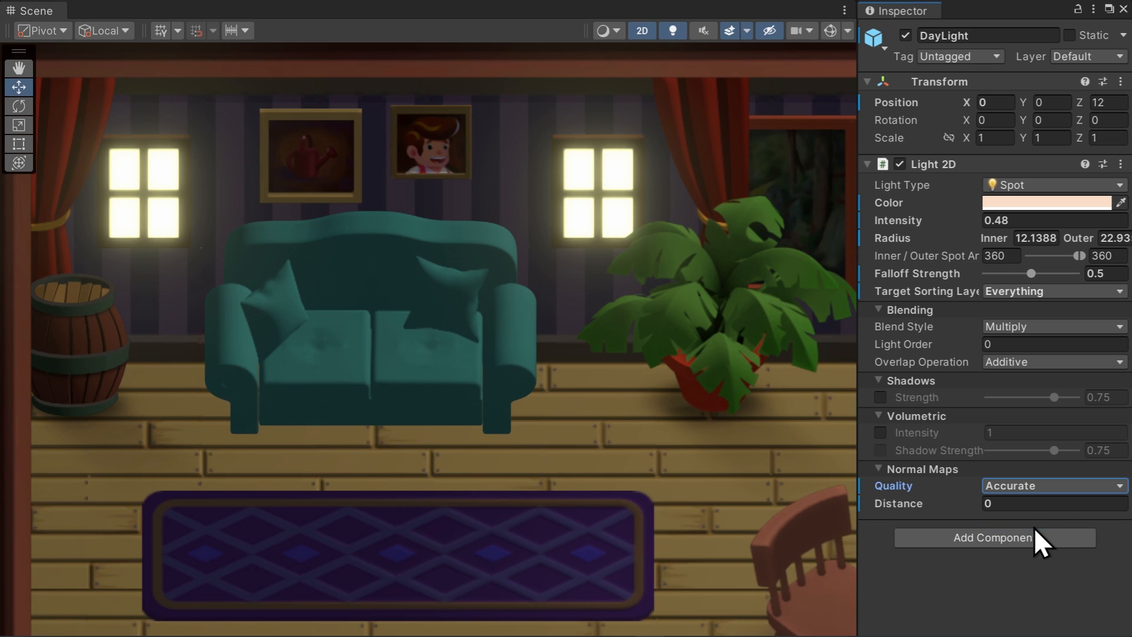
mouse_move(949, 506)
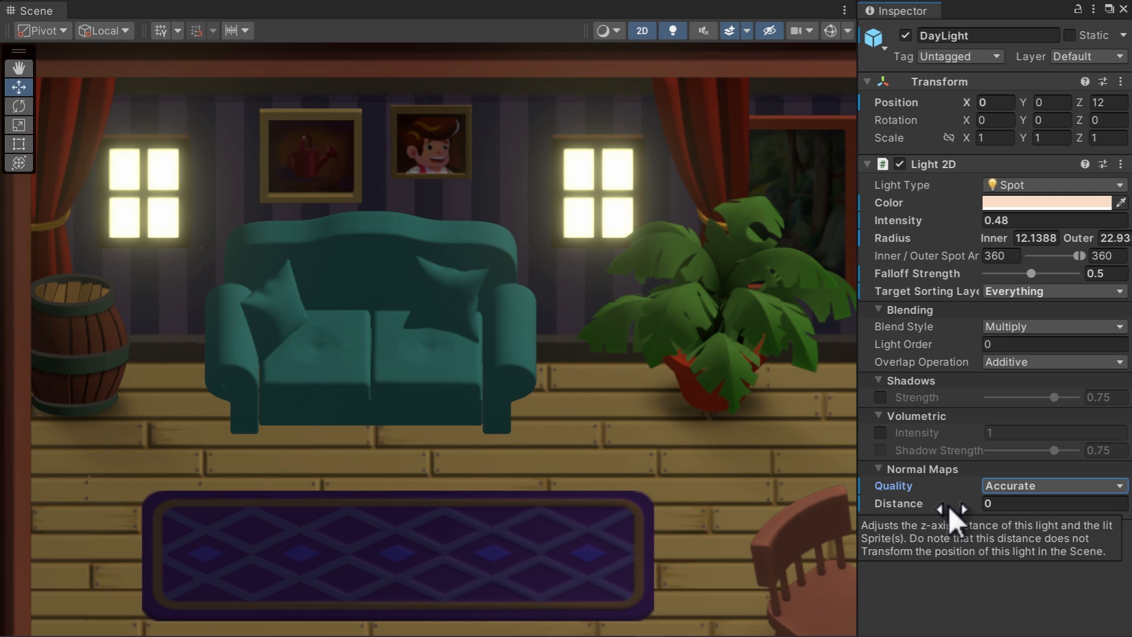
drag(950, 506, 893, 520)
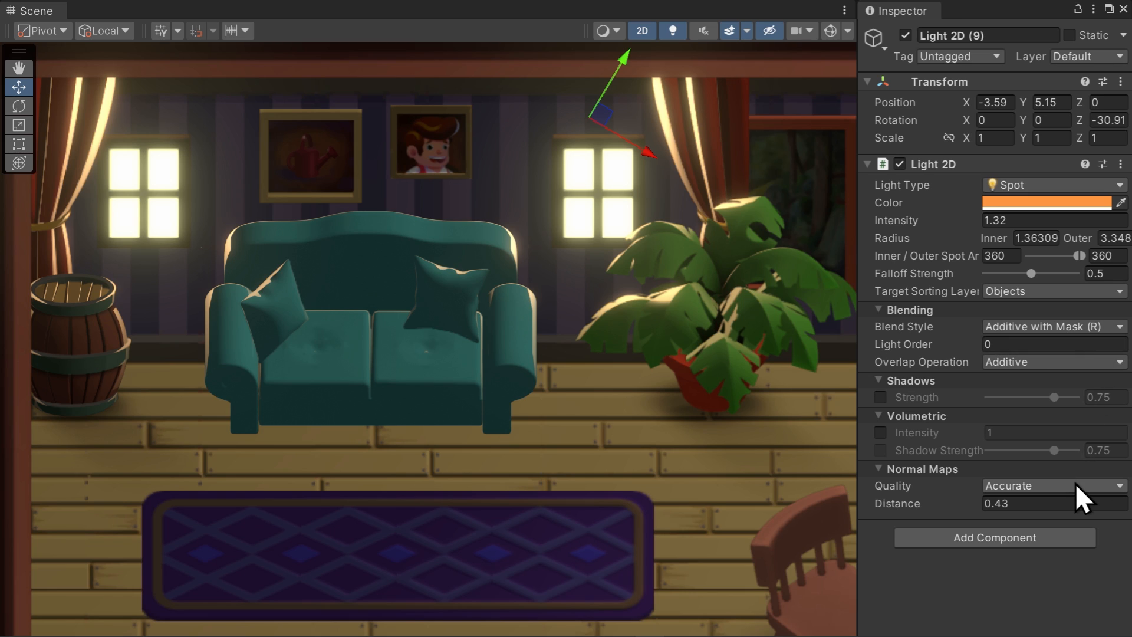
- Vary the normal map distance of Light 2D (9), and switch its normal map quality to Disabled and back to Accurate
drag(975, 505, 946, 508)
click(1067, 486)
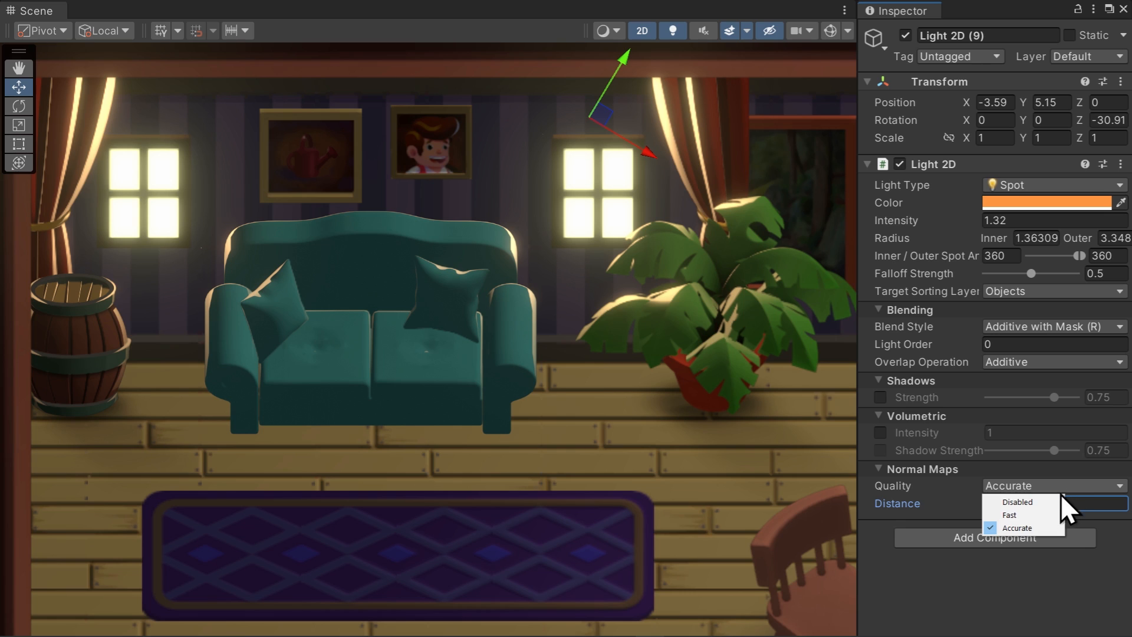
click(1056, 501)
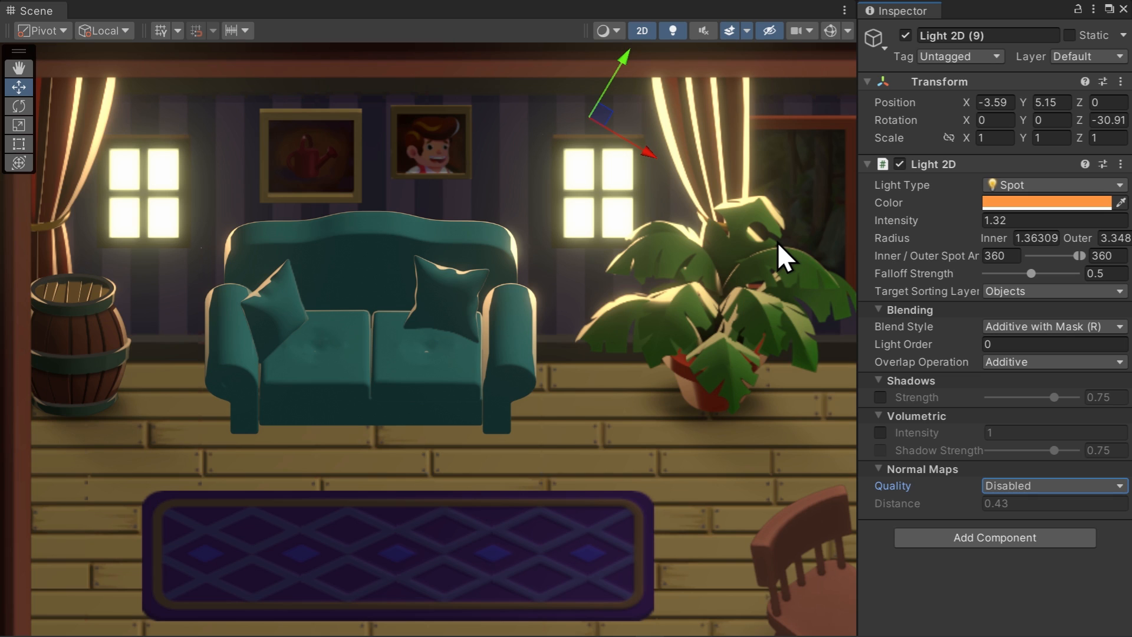
click(1029, 483)
click(1041, 527)
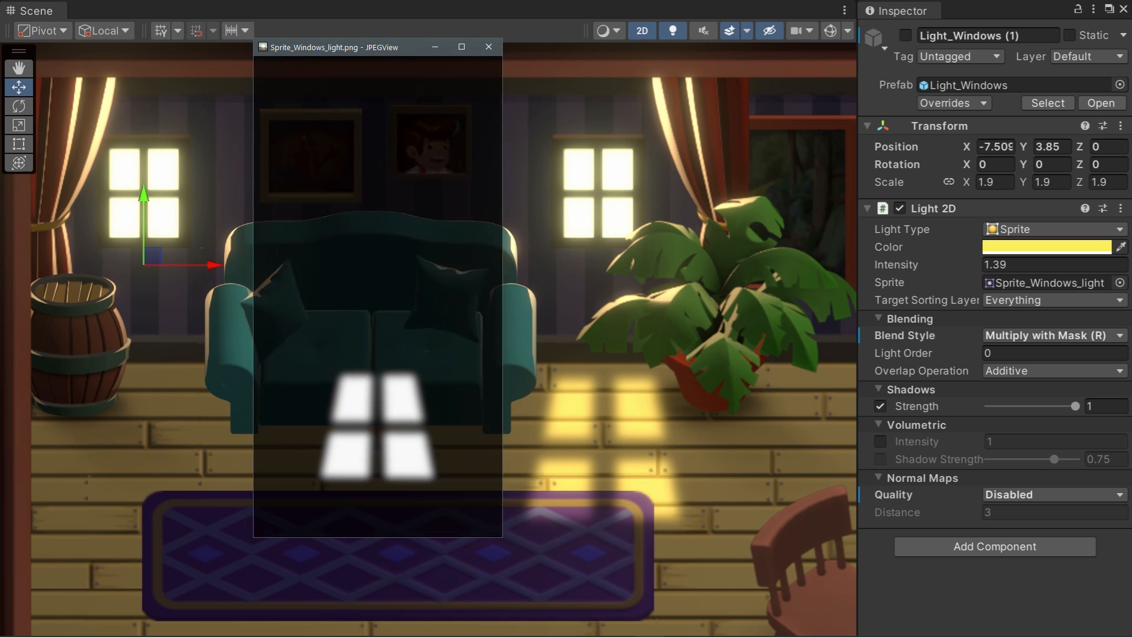
- Activate Light_Windows (1), try the Multiply blend style on it and return it to Multiply with Mask (R)
key(alt+shift+a)
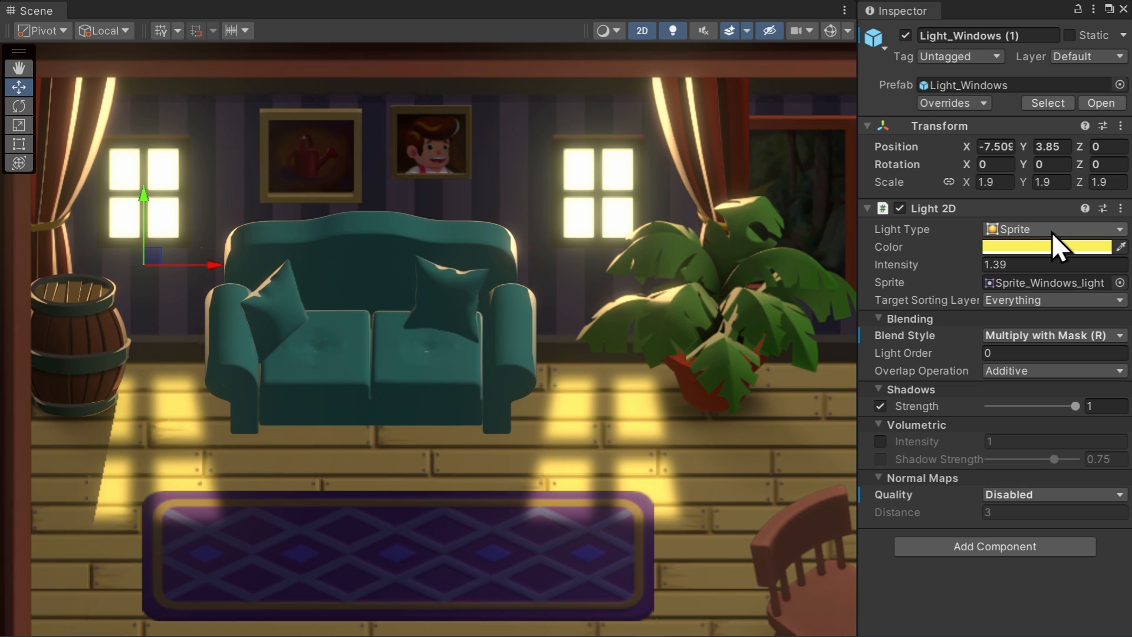
click(1085, 338)
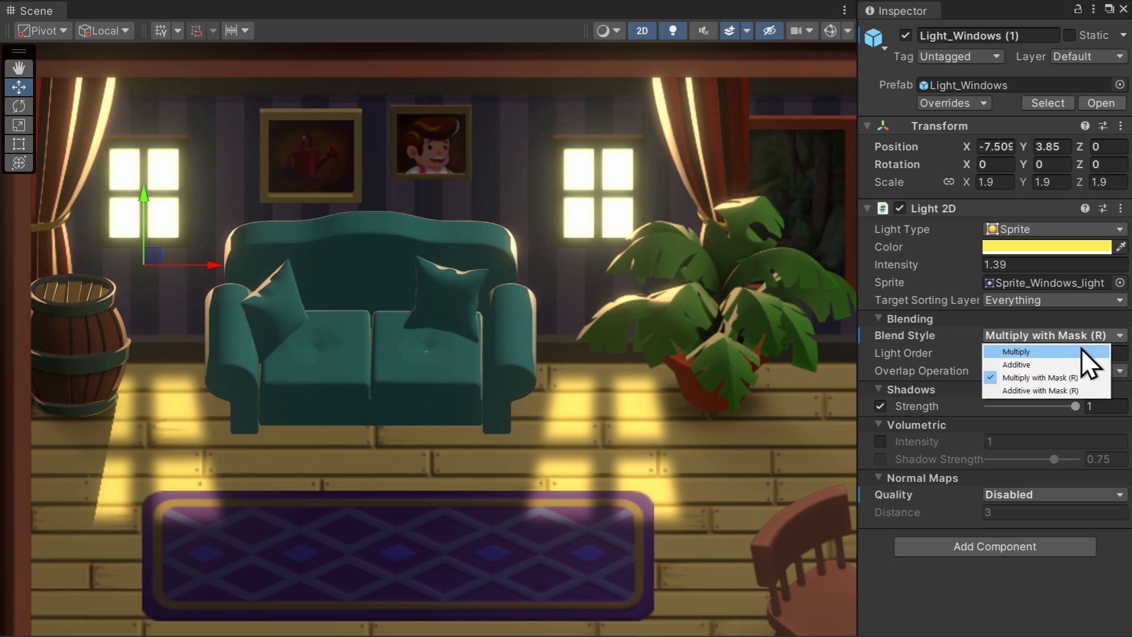
click(1081, 346)
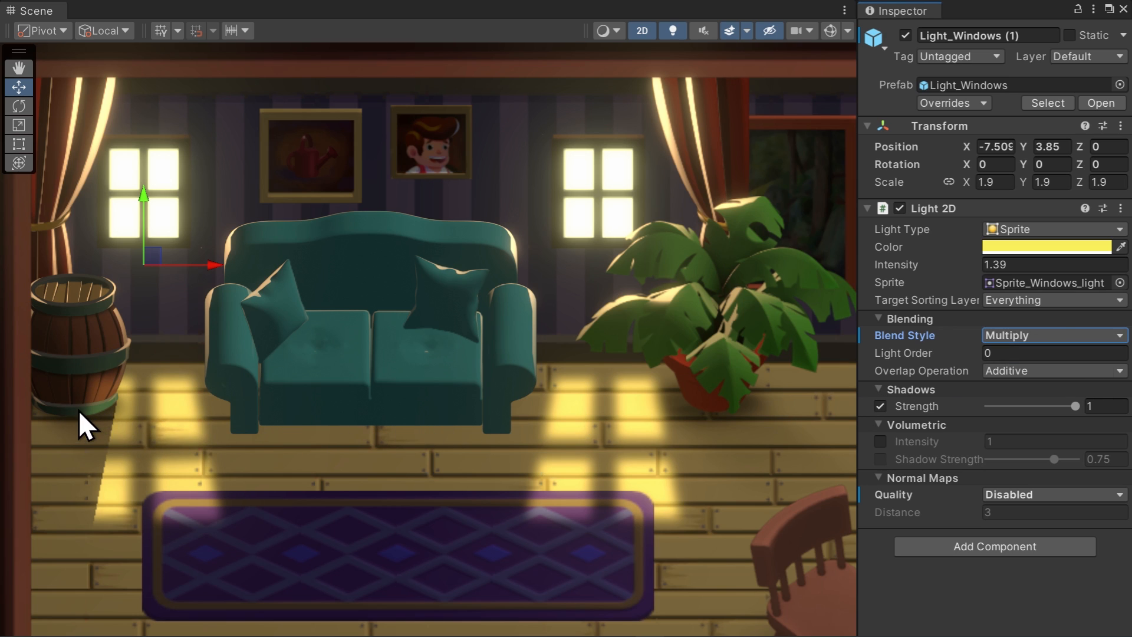
click(1058, 336)
click(1073, 376)
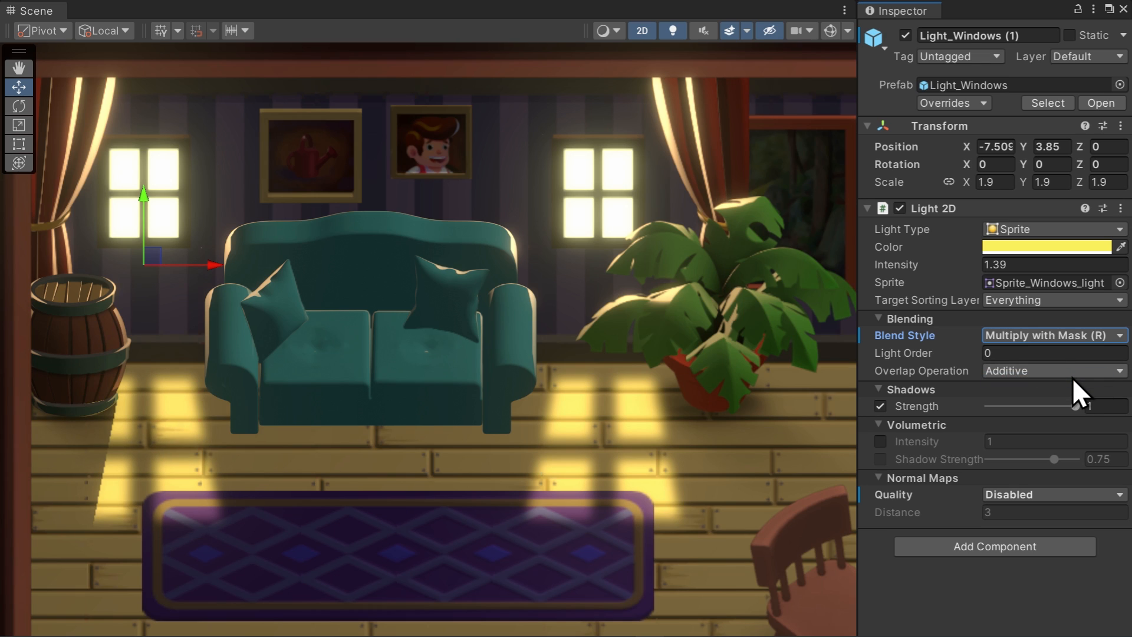
- Try Accurate normal map quality with a distance of 0.59 on Light_Windows (1), and return the quality to Disabled
click(1042, 493)
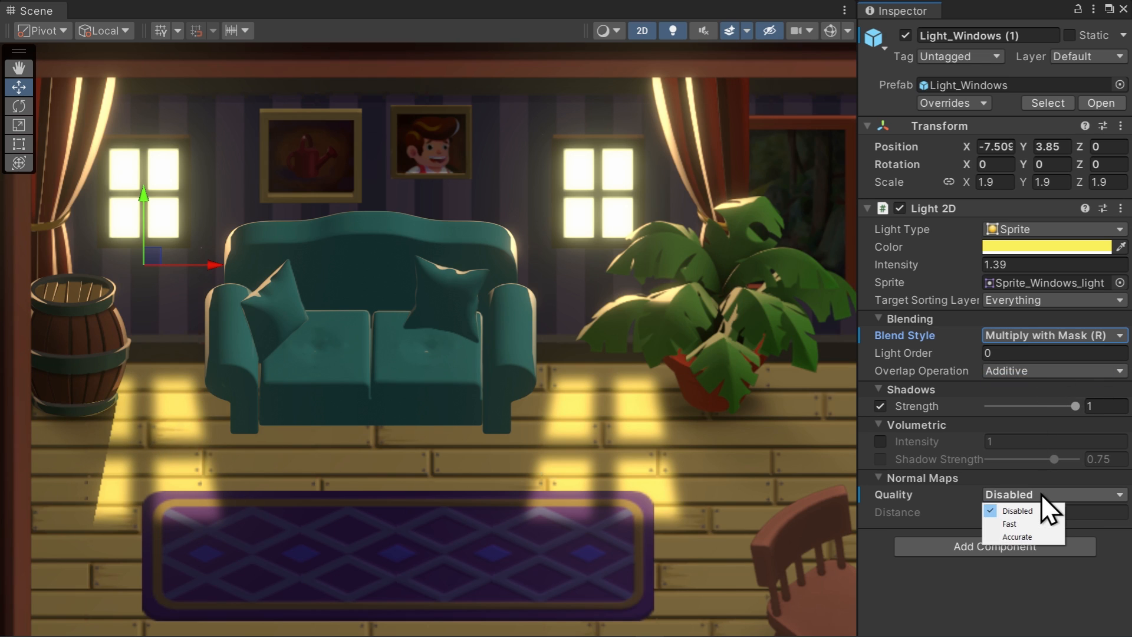
click(1039, 538)
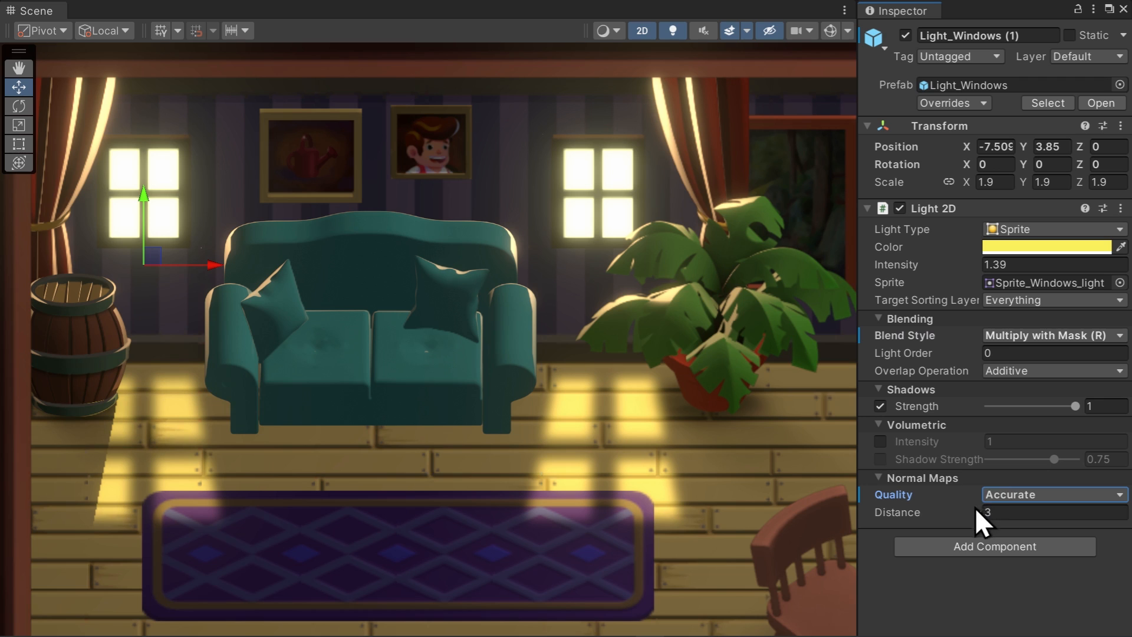
drag(964, 513, 889, 510)
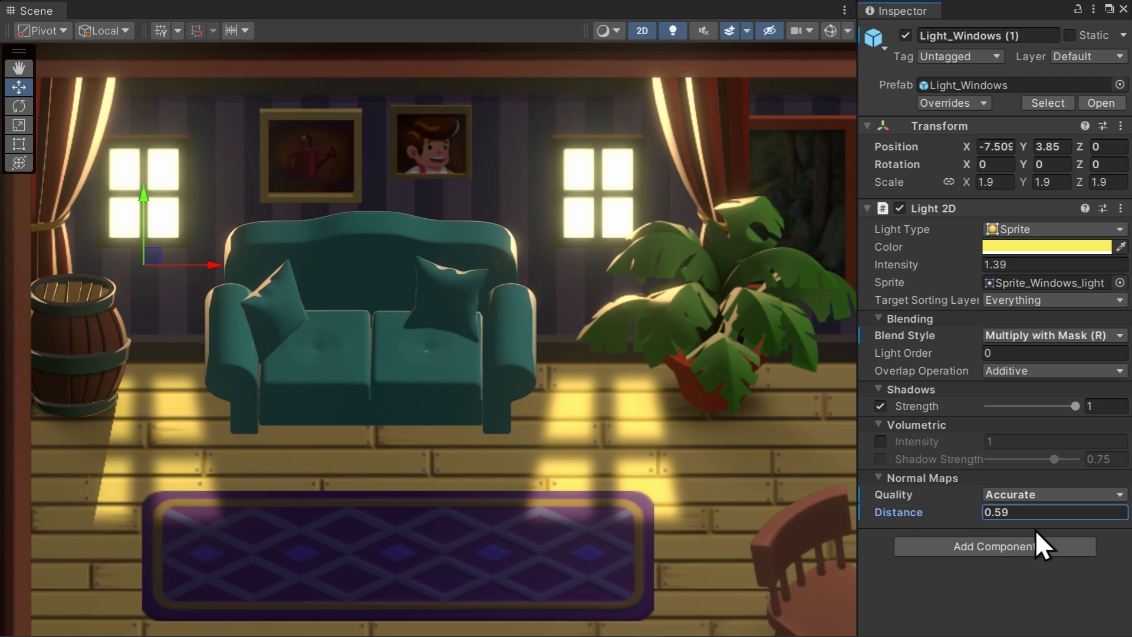
click(1059, 498)
click(1054, 508)
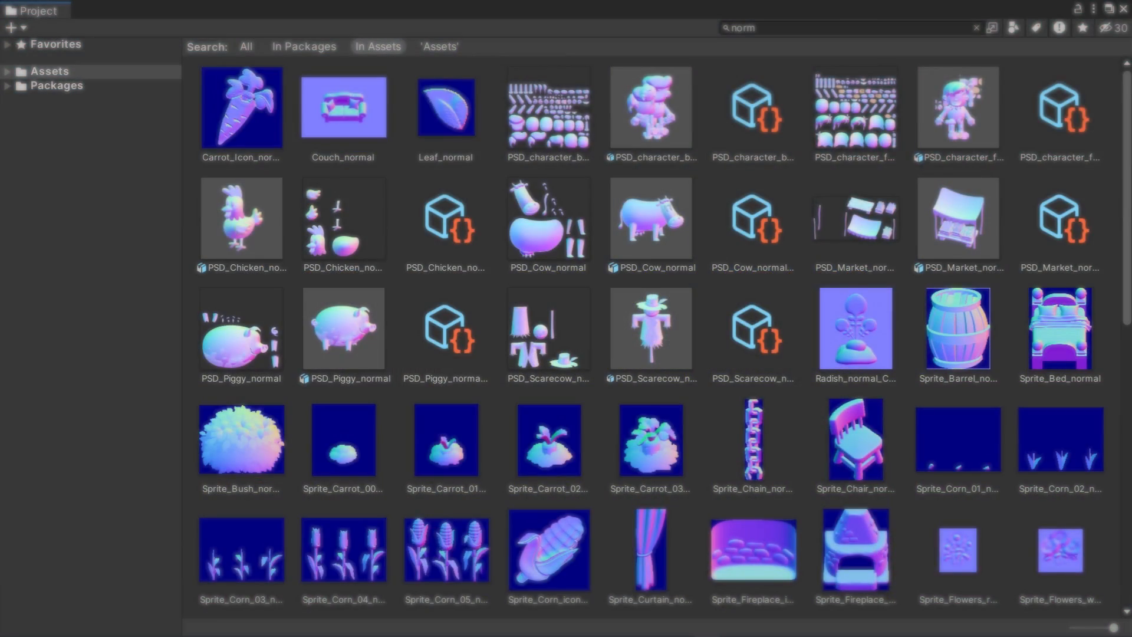
- Look through the project's normal map assets and move the light horizontally past the bush sprite in the scene
scroll(664, 340, down, 5)
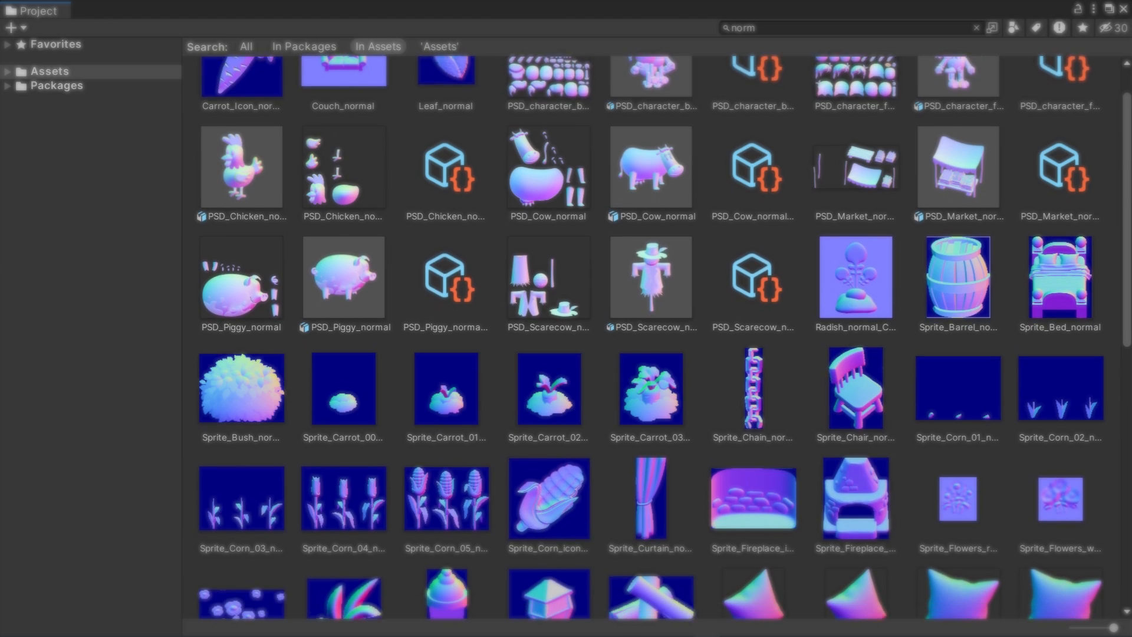
scroll(664, 340, down, 3)
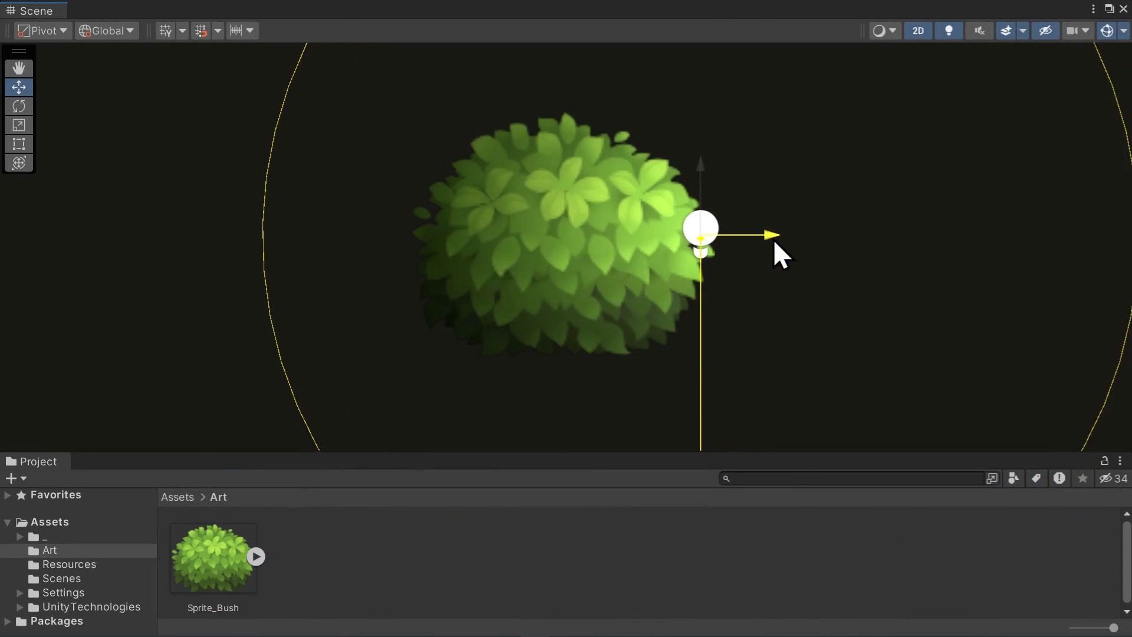
drag(774, 243, 832, 250)
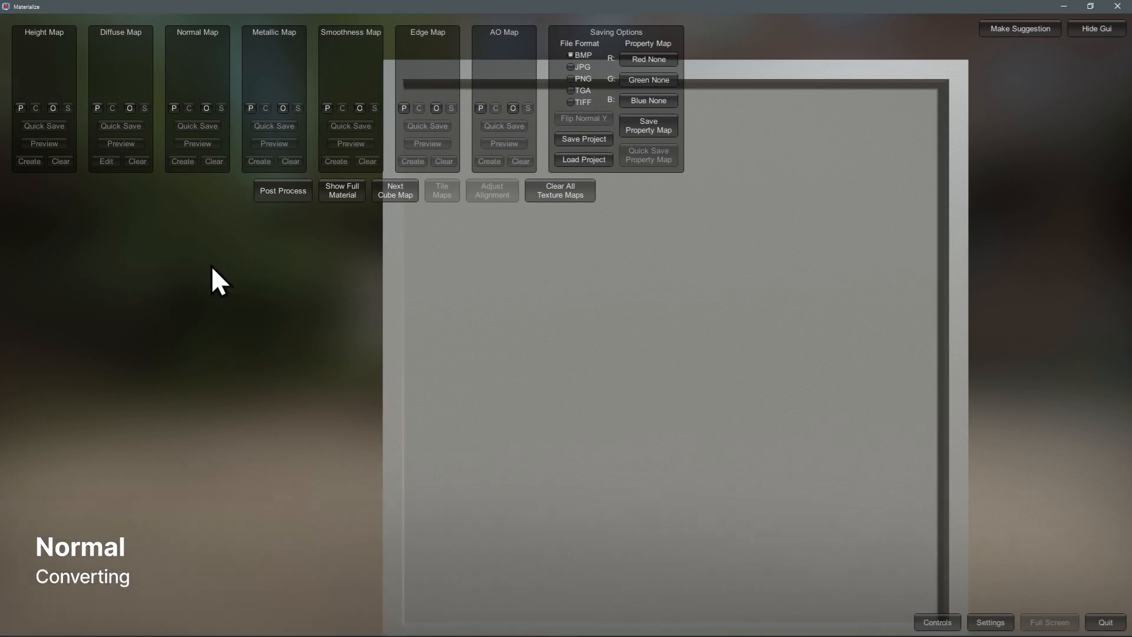
- Load Sprite_Bush.png from the project's Art folder as the diffuse map in Materialize
click(129, 108)
click(463, 180)
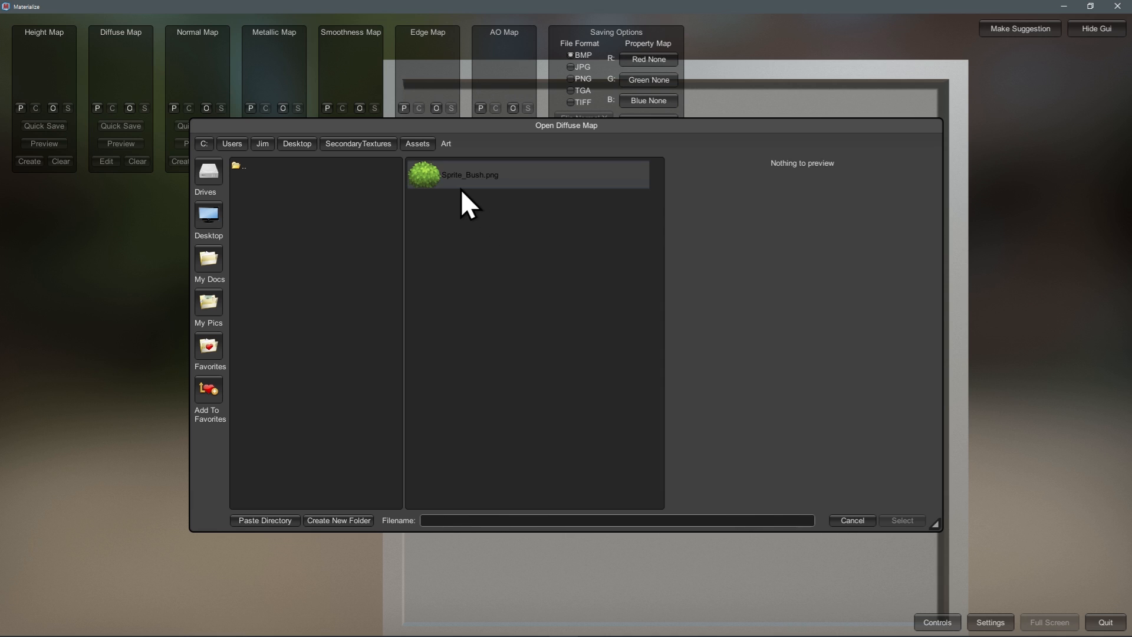
click(903, 521)
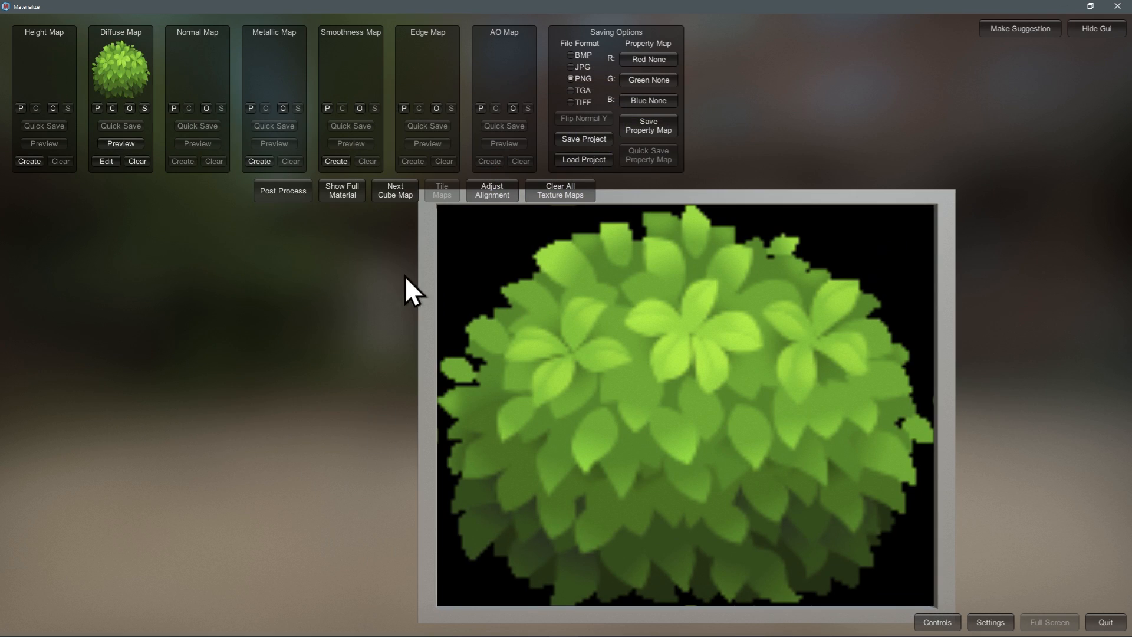
- Create a height map from the bush diffuse with adjusted equalizers, final gain -0.014, contrast 1.9807 and bias -0.278, and set it
click(33, 161)
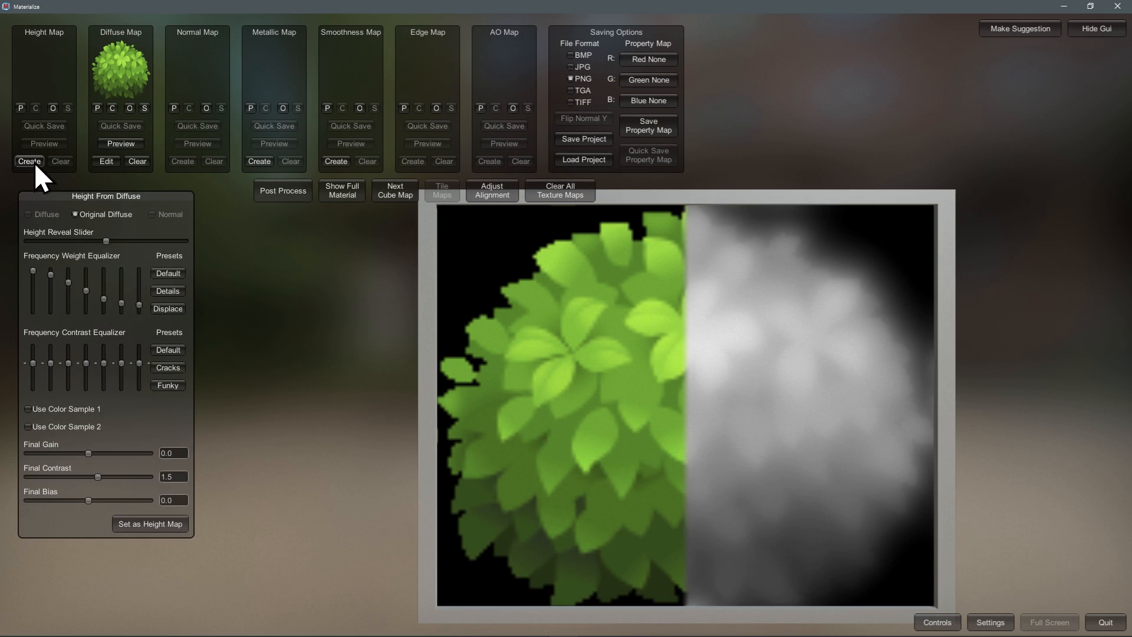
drag(101, 367, 101, 358)
drag(83, 367, 83, 373)
drag(136, 308, 136, 286)
mouse_move(96, 456)
mouse_down()
mouse_move(124, 456)
mouse_move(93, 457)
mouse_up()
drag(92, 481, 62, 504)
drag(94, 457, 87, 455)
drag(51, 365, 51, 389)
mouse_move(69, 365)
mouse_down()
mouse_move(67, 376)
mouse_move(68, 362)
mouse_up()
drag(64, 502, 72, 501)
drag(51, 388, 51, 384)
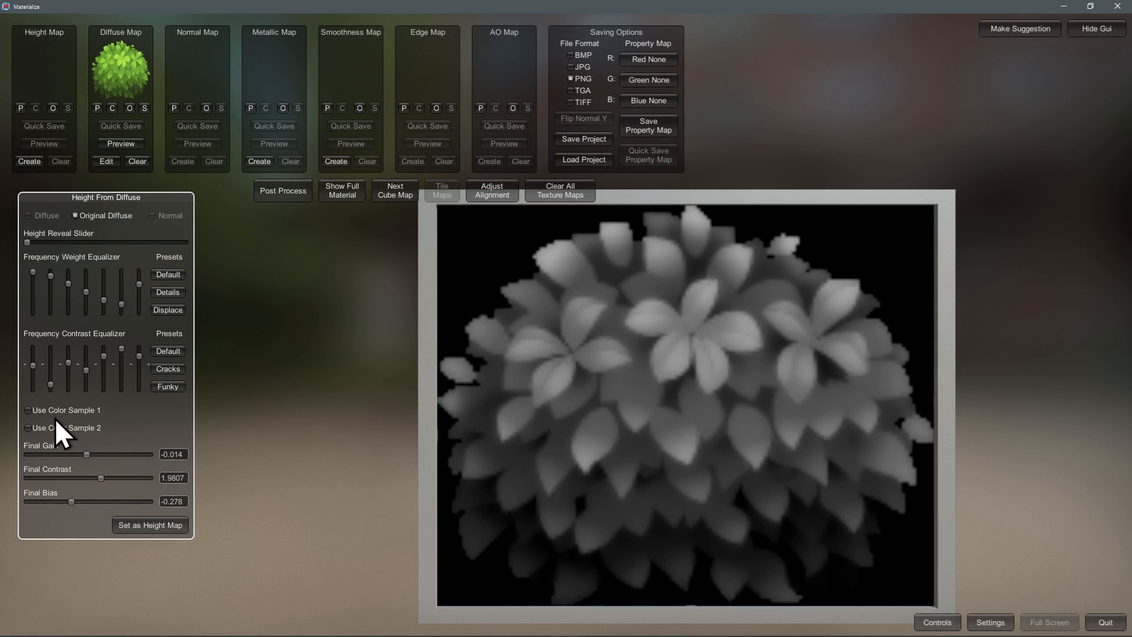
click(157, 527)
- Create and set the bush's normal map from the height map with the Crisp preset and reduced pre contrast, and preview the full material
click(181, 161)
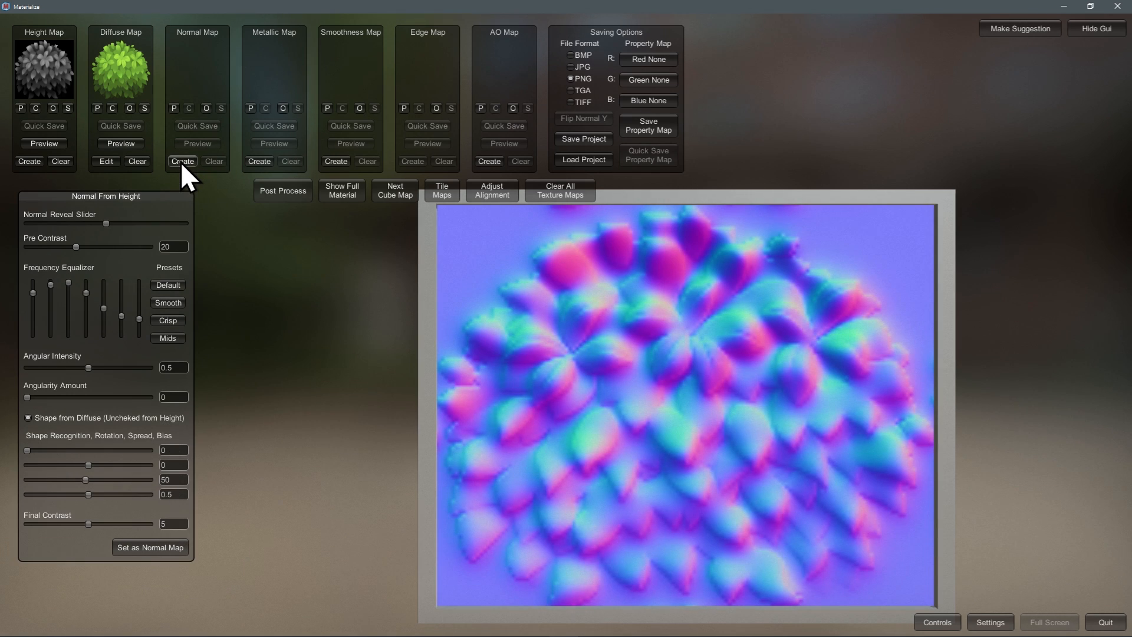
click(170, 324)
drag(77, 247, 50, 247)
click(150, 548)
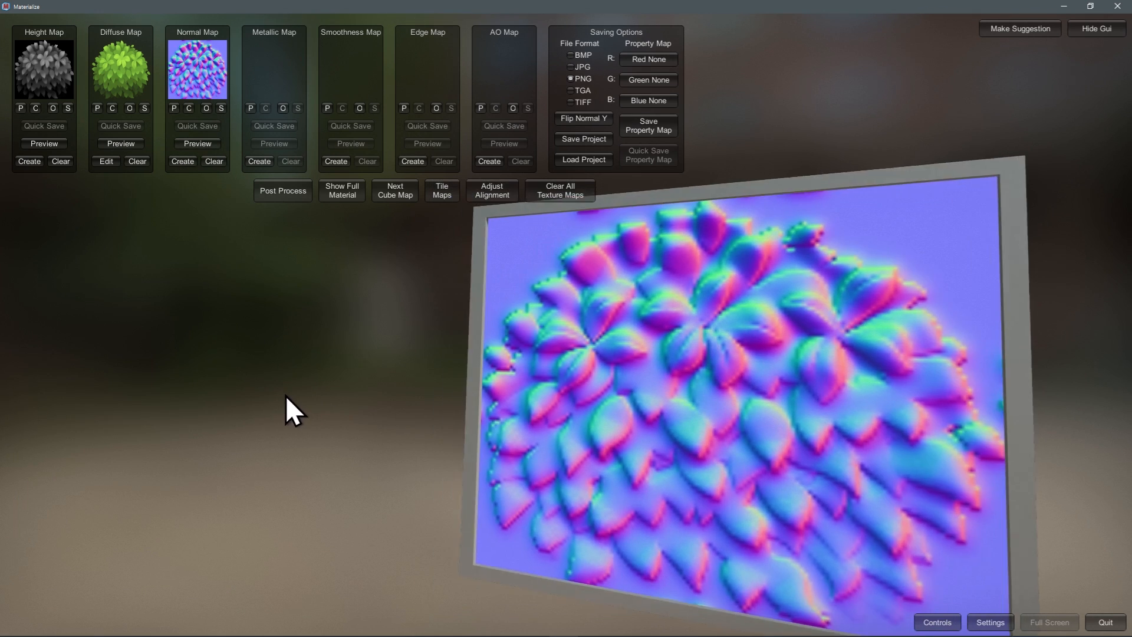
click(349, 197)
mouse_move(403, 367)
right_down()
mouse_move(318, 357)
mouse_move(453, 374)
mouse_move(404, 362)
right_up()
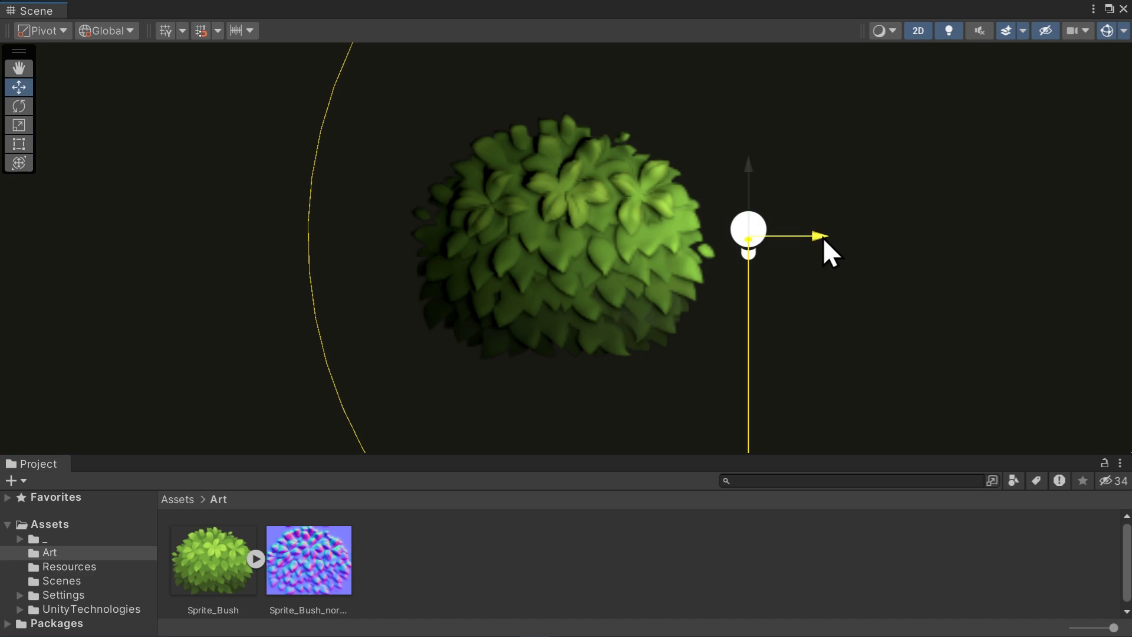
- In the Unity scene, move the light around the bush sprites to examine their normal-mapped shading
drag(823, 239, 883, 291)
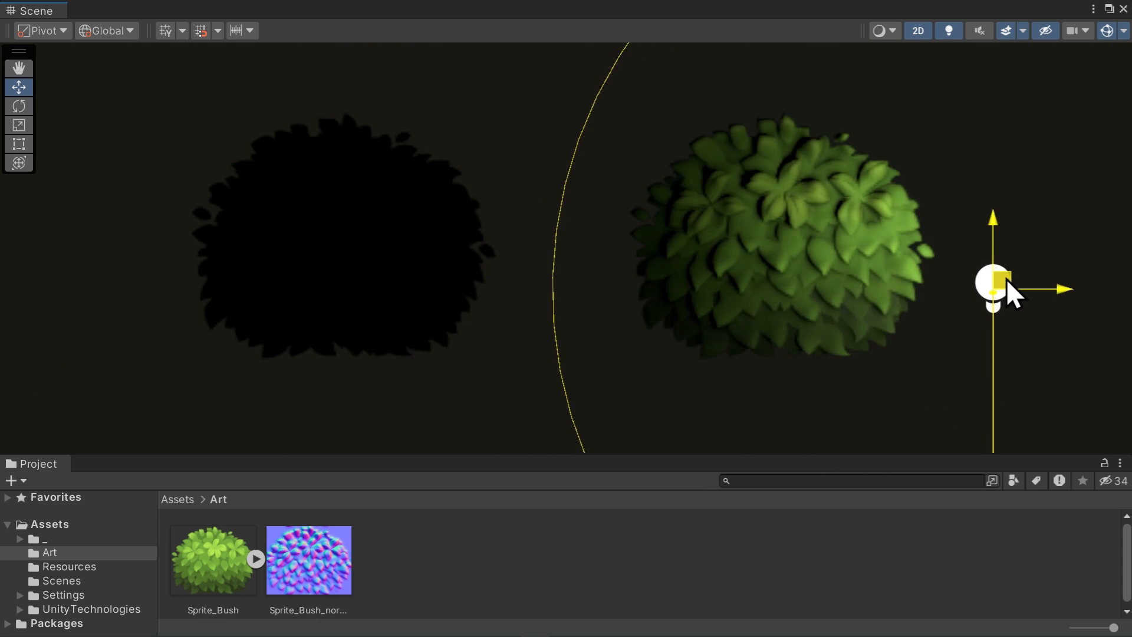
drag(1007, 280, 564, 236)
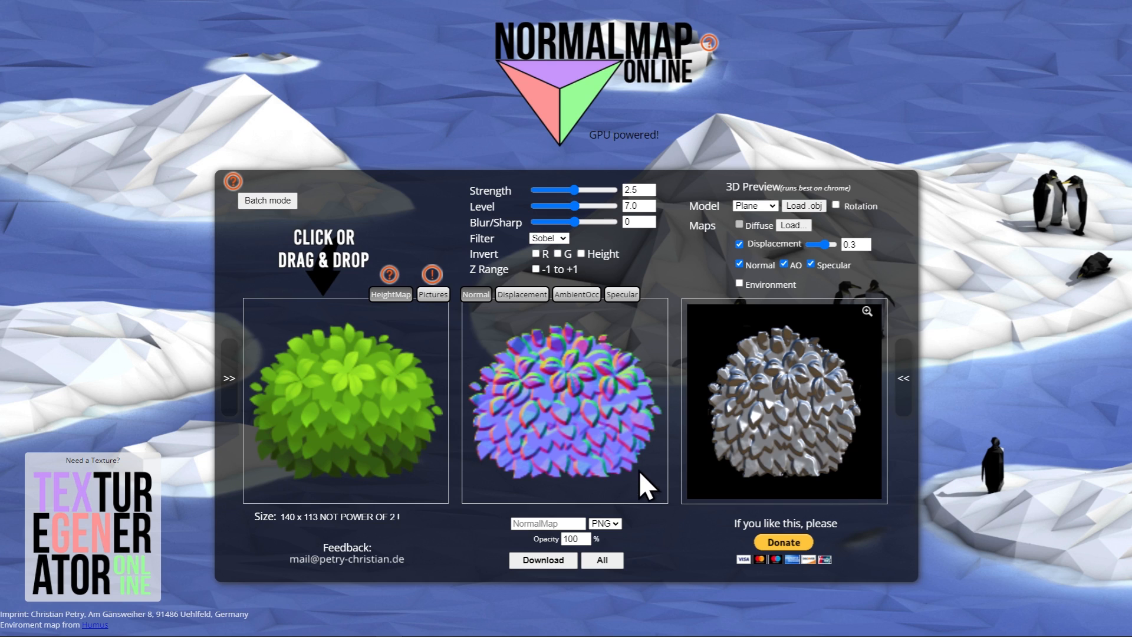
- Invert the R channel of the bush normal map in NormalMap Online
click(536, 253)
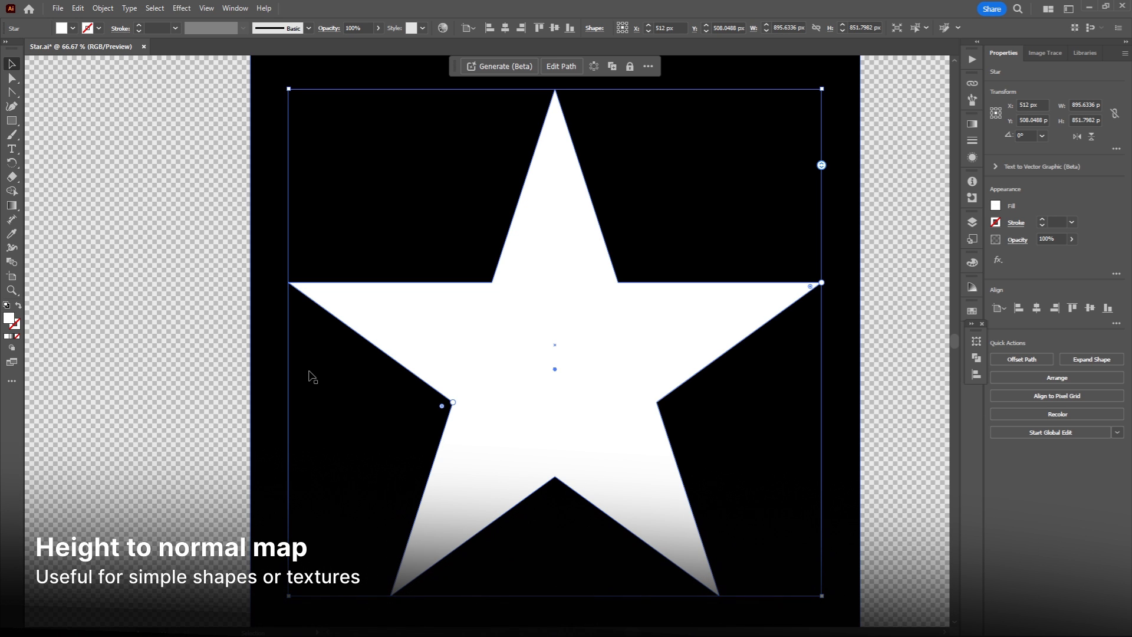
- In Illustrator, apply the 3D Inflate effect to the white star and adjust its lighting
click(179, 8)
mouse_move(218, 82)
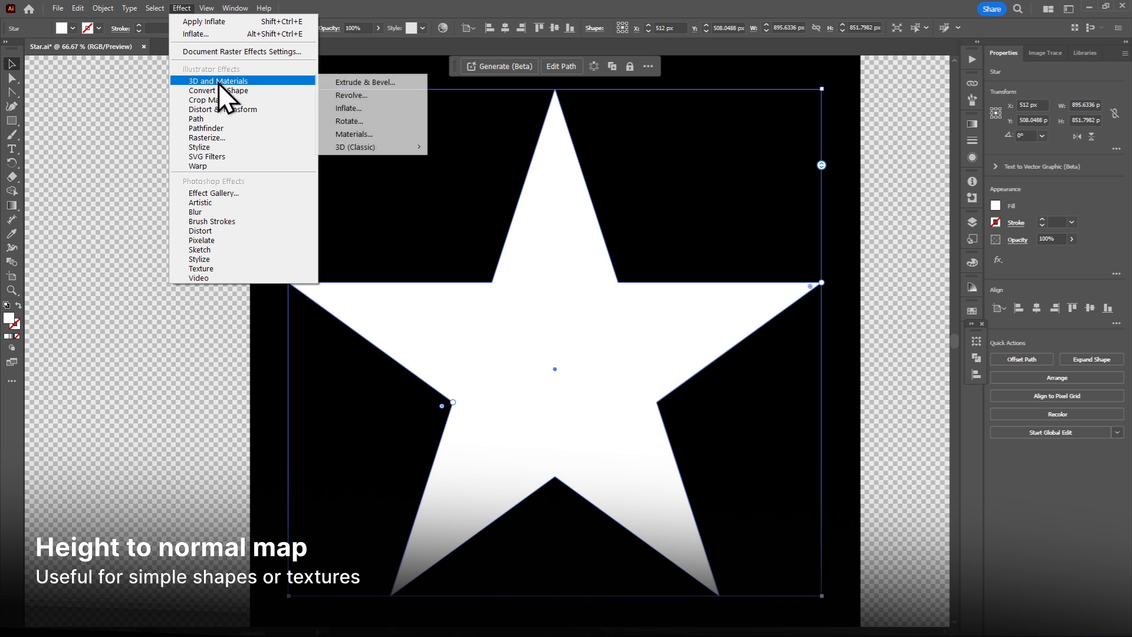
click(370, 109)
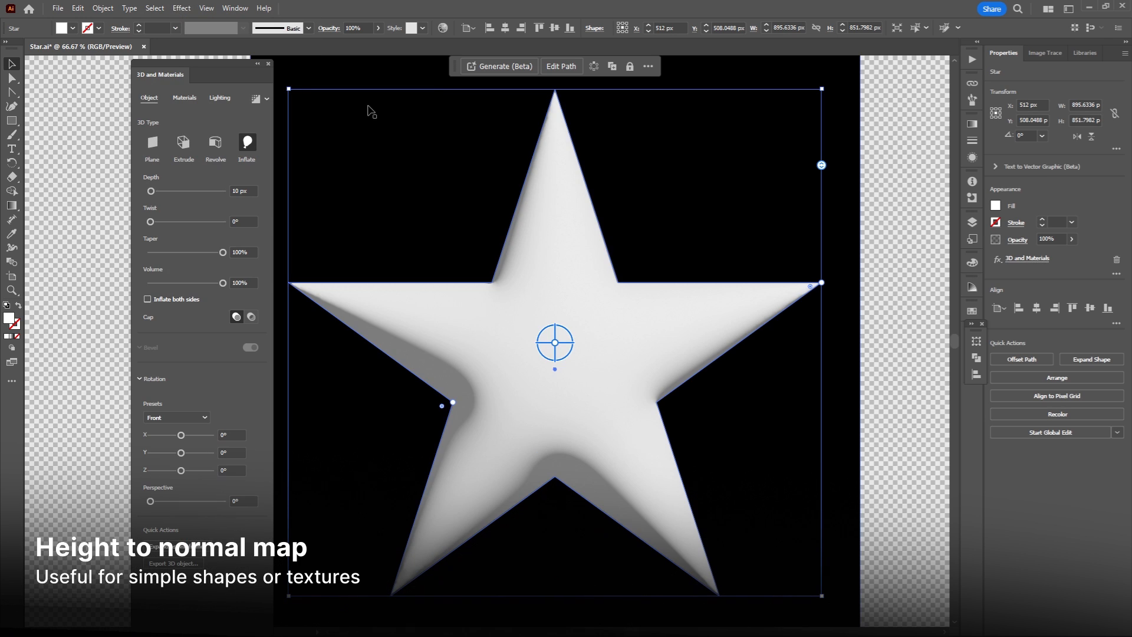
click(219, 98)
drag(168, 528, 152, 528)
mouse_move(158, 399)
mouse_down()
mouse_move(149, 399)
mouse_move(159, 399)
mouse_up()
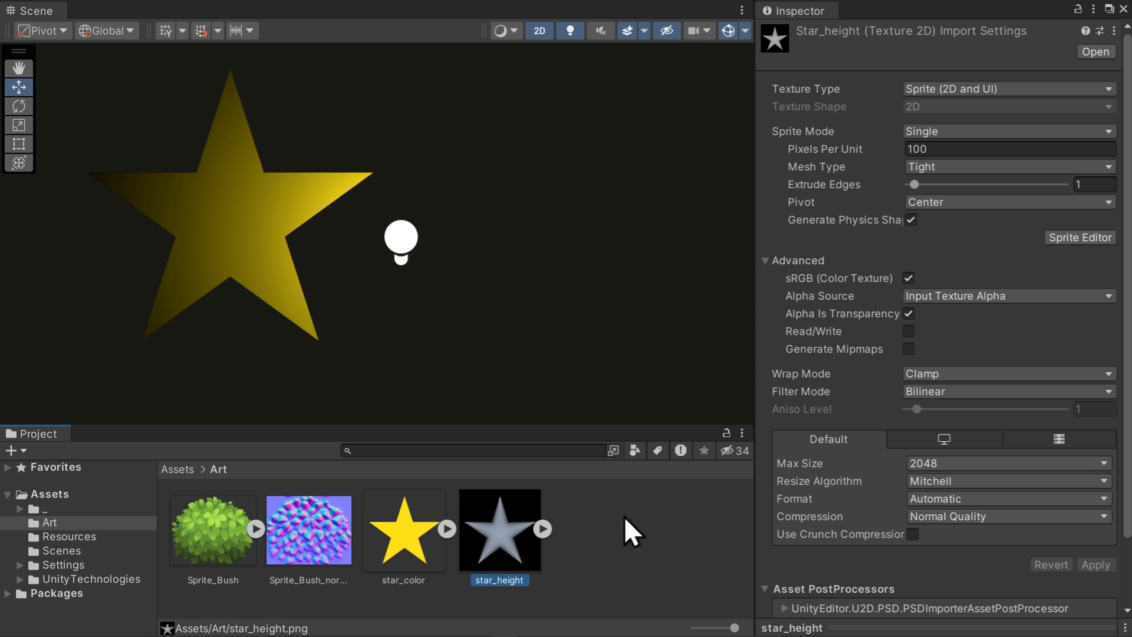
- In Unity, import star_height as a normal map created from grayscale with bumpiness 0.115 and Smooth filtering, and move the light around the star
click(969, 94)
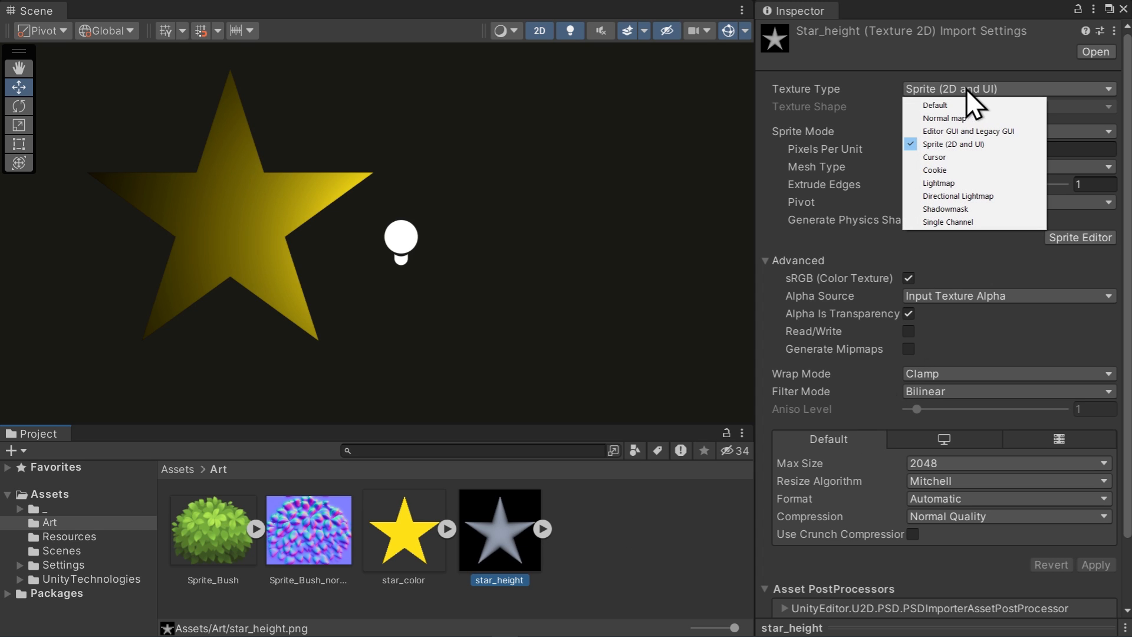
click(997, 118)
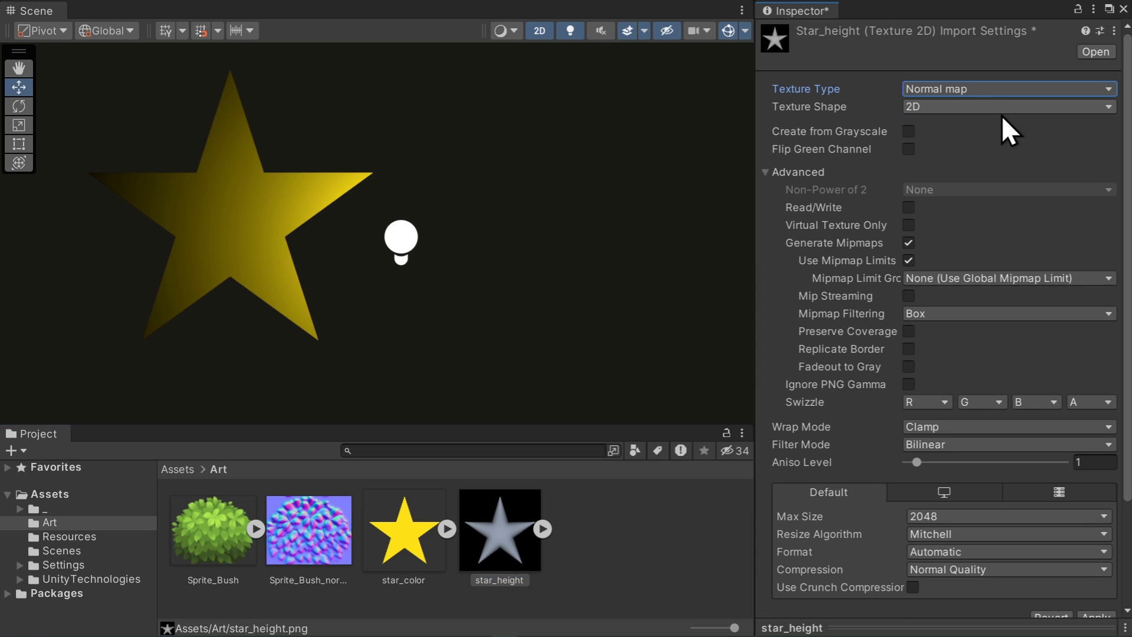
click(908, 131)
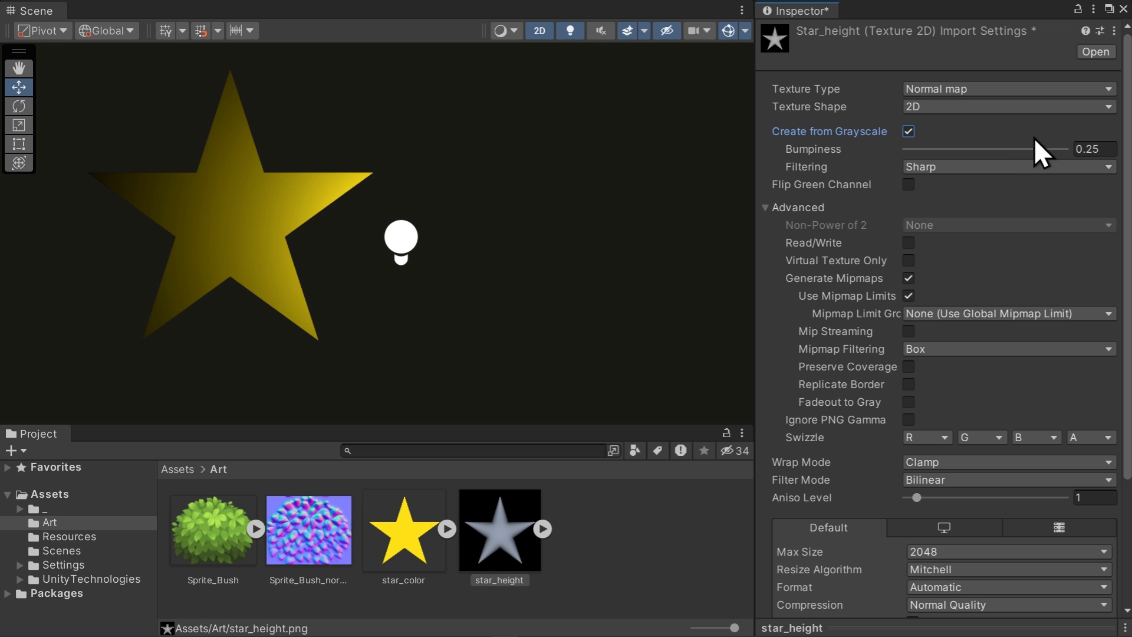
drag(1038, 150, 968, 150)
click(949, 169)
click(960, 196)
scroll(1042, 320, down, 3)
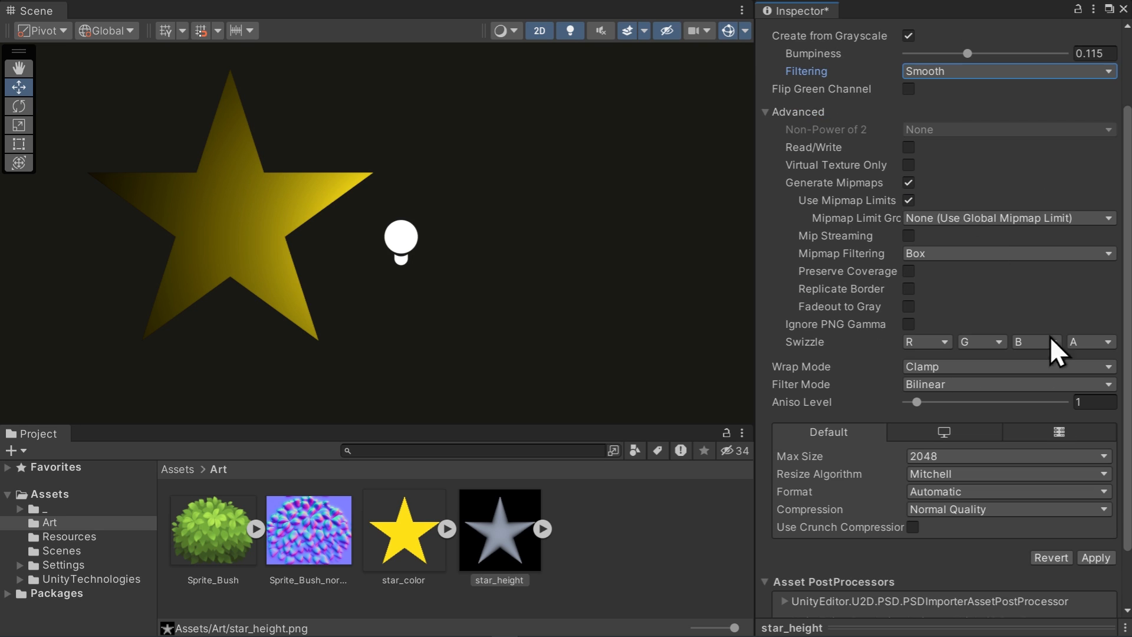
click(1096, 558)
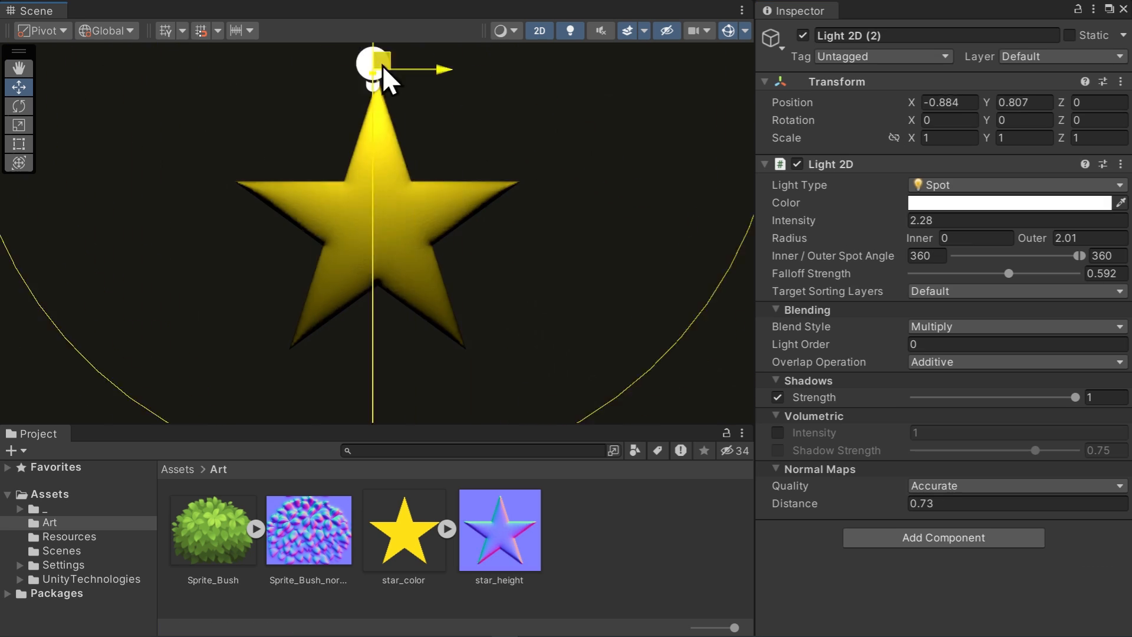
drag(392, 60, 278, 70)
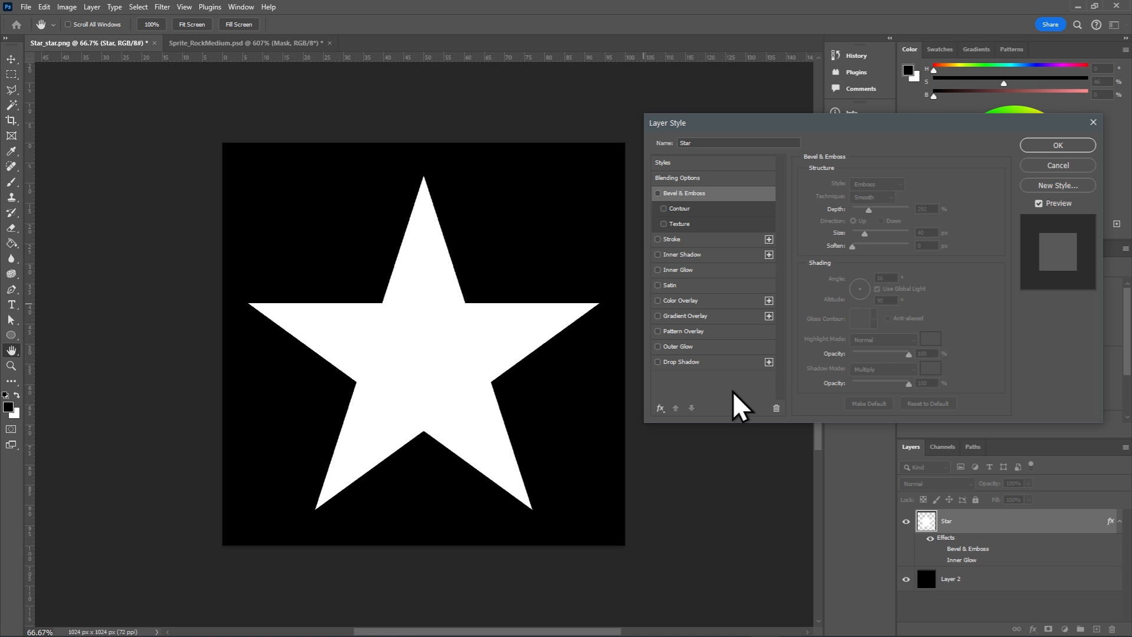
- In Photoshop, try Bevel & Emboss on the Star layer, turn it off, enable Inner Glow and adjust its settings
click(658, 195)
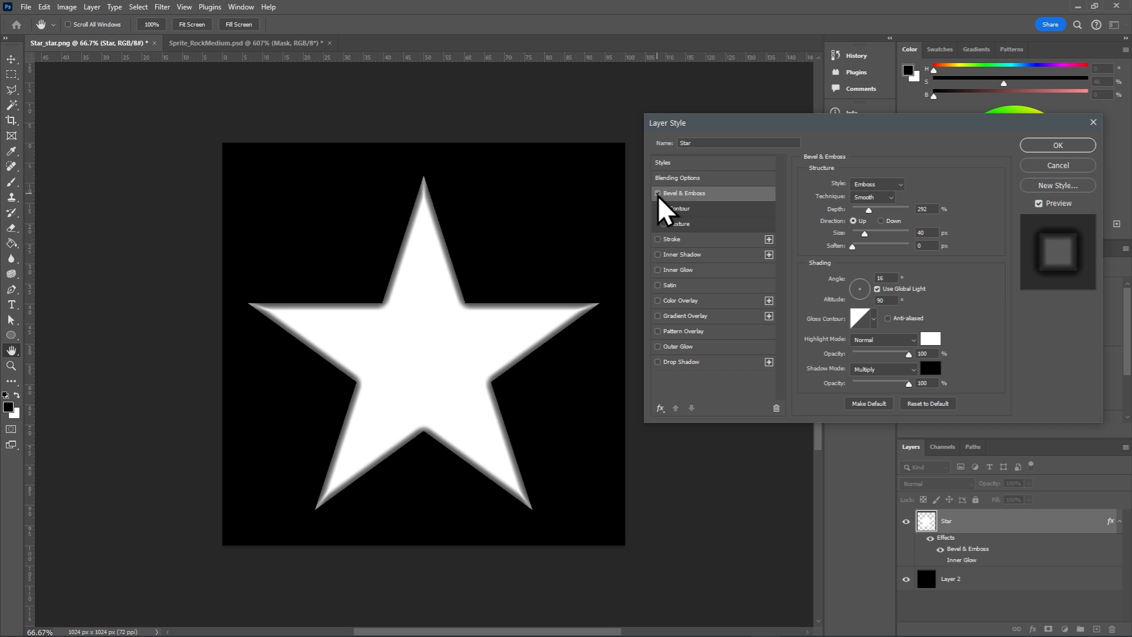
click(658, 194)
click(659, 270)
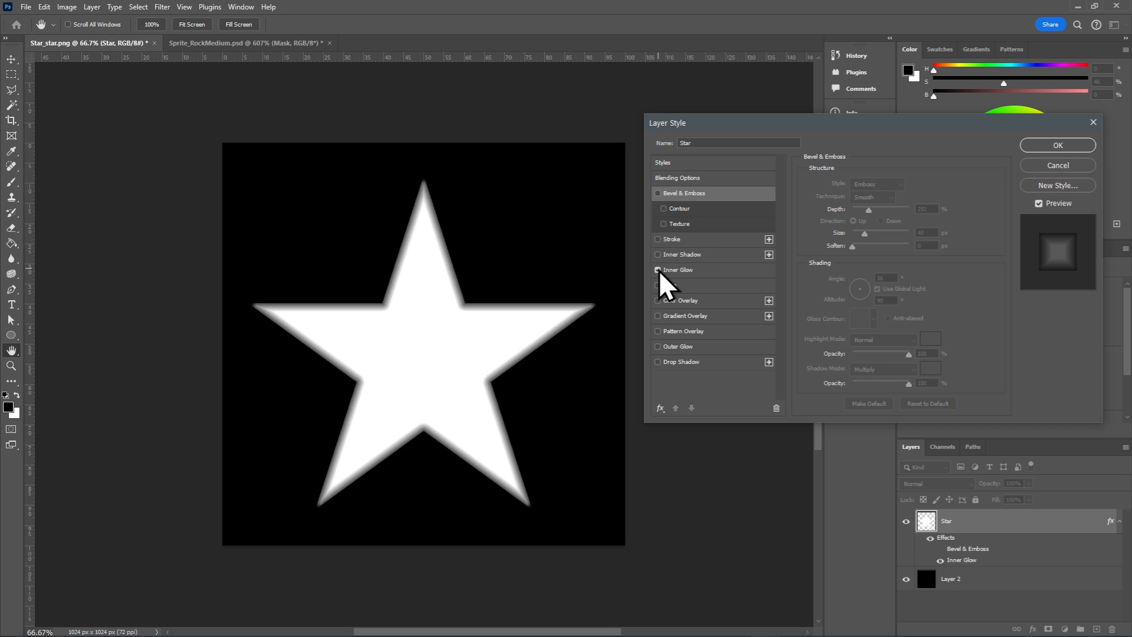
click(684, 270)
drag(904, 196, 958, 199)
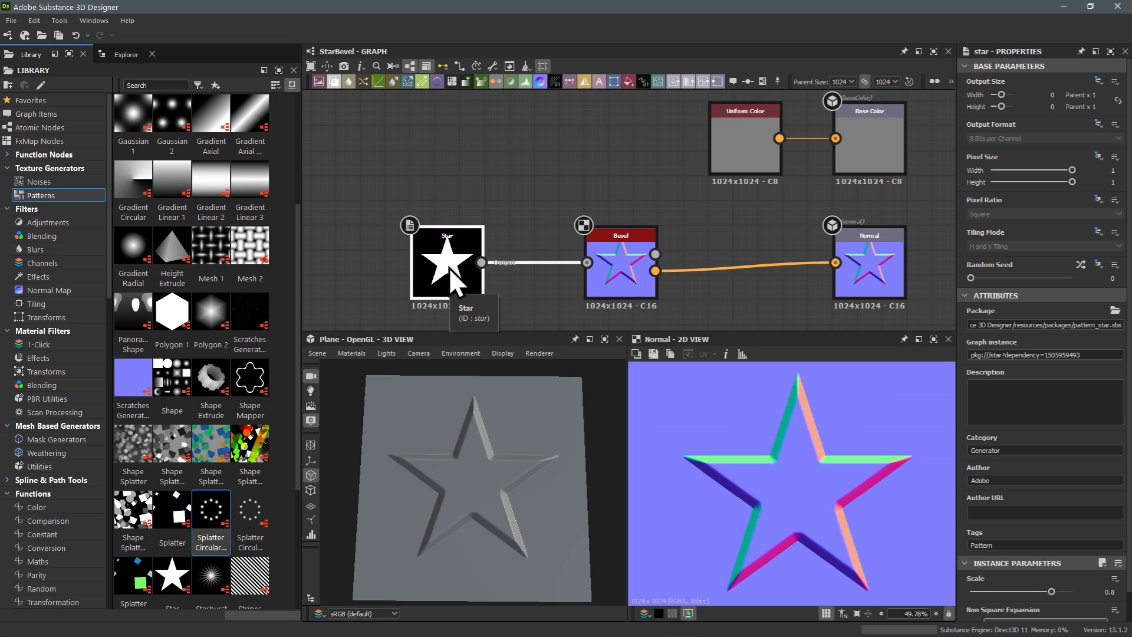
- Adjust the parameters of the Bevel node in Substance 3D Designer's StarBevel graph
click(625, 263)
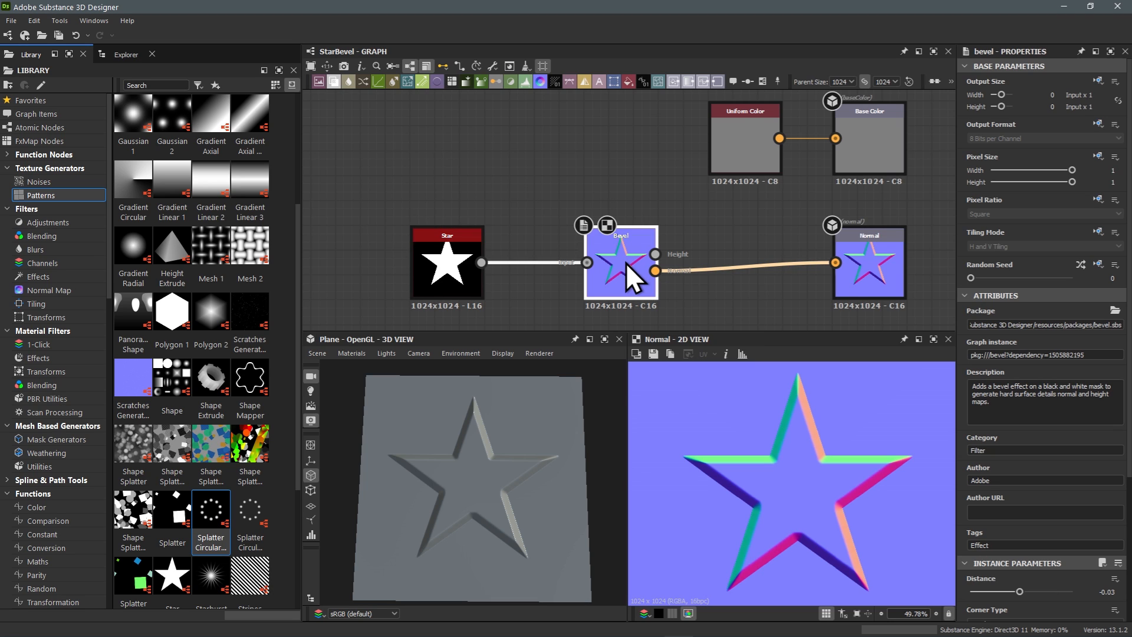
scroll(1022, 412, down, 3)
mouse_move(1020, 497)
mouse_down()
mouse_move(1042, 497)
mouse_move(1021, 490)
mouse_up()
drag(1007, 560, 1005, 563)
- Add a Splatter Circular Grayscale node fed by the Star node and connect it to the Bevel and Base Color nodes
drag(210, 510, 519, 188)
drag(481, 263, 836, 139)
drag(523, 175, 512, 175)
- Scatter the splattered stars using pattern amount 37, radius 0.68, radius random 1 and spread 2
scroll(1047, 365, down, 15)
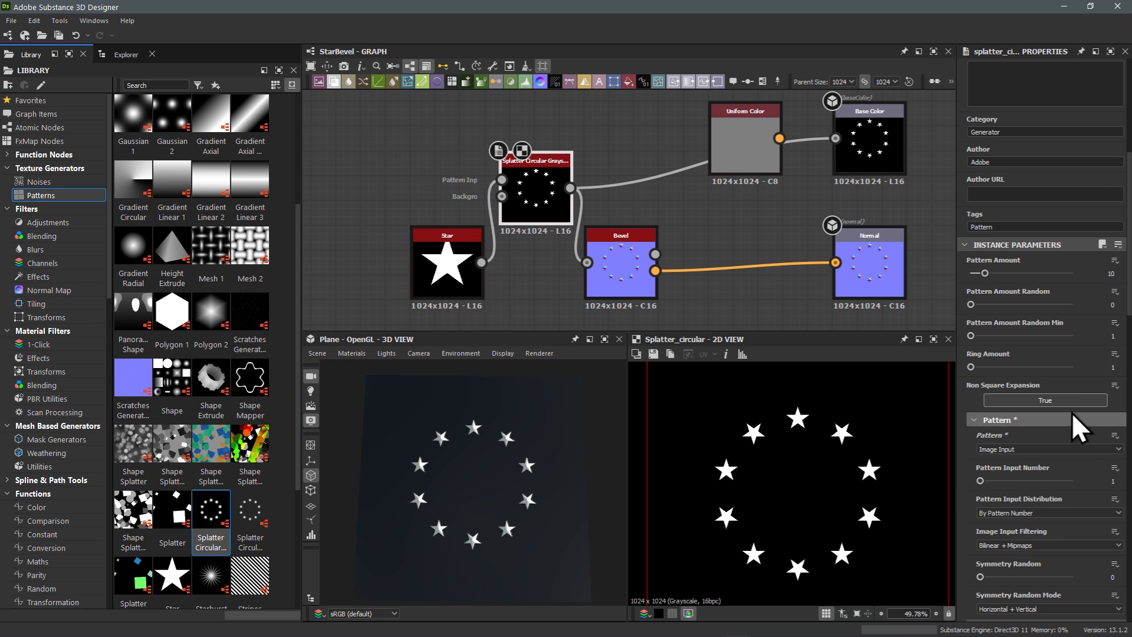
drag(1006, 459, 1025, 437)
scroll(1026, 366, up, 15)
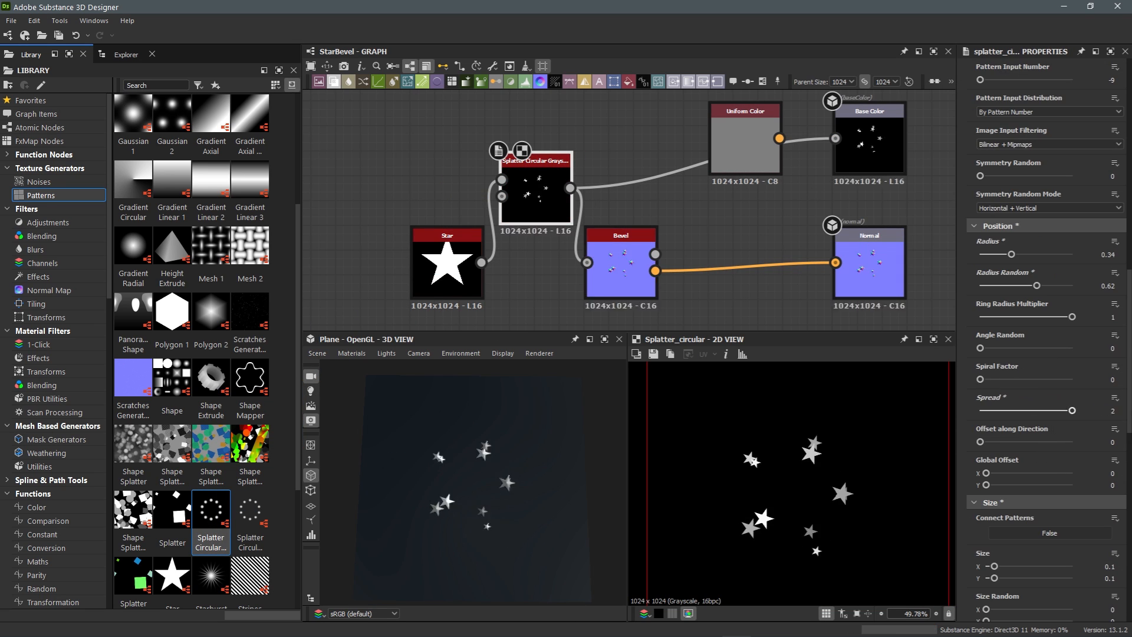
drag(1044, 301, 952, 324)
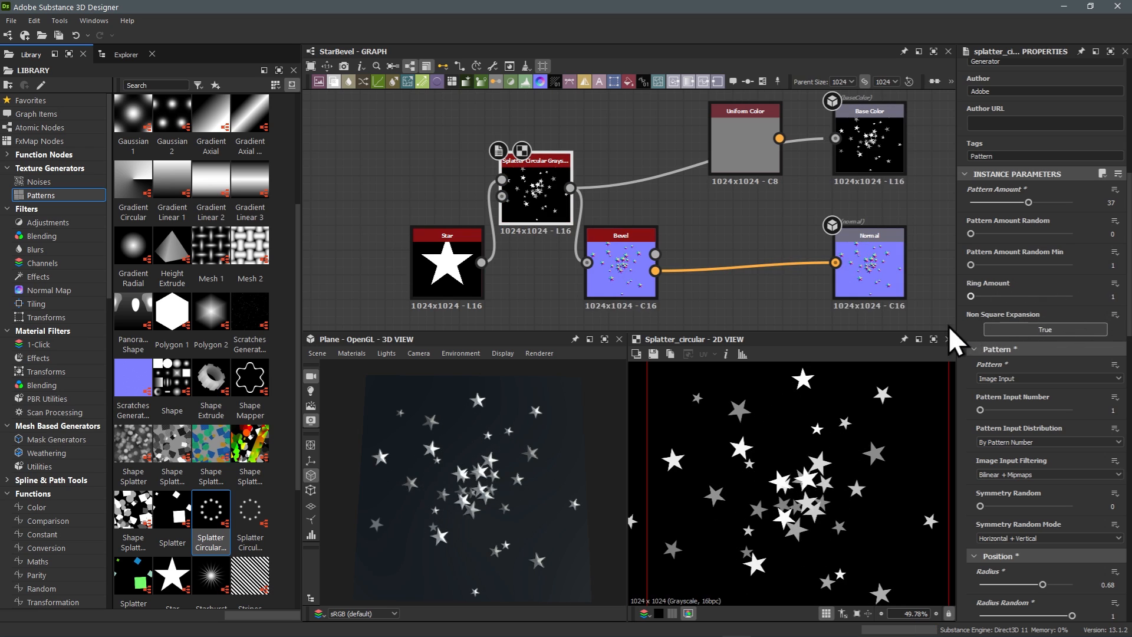
scroll(1027, 436, down, 2)
drag(1043, 502, 1042, 527)
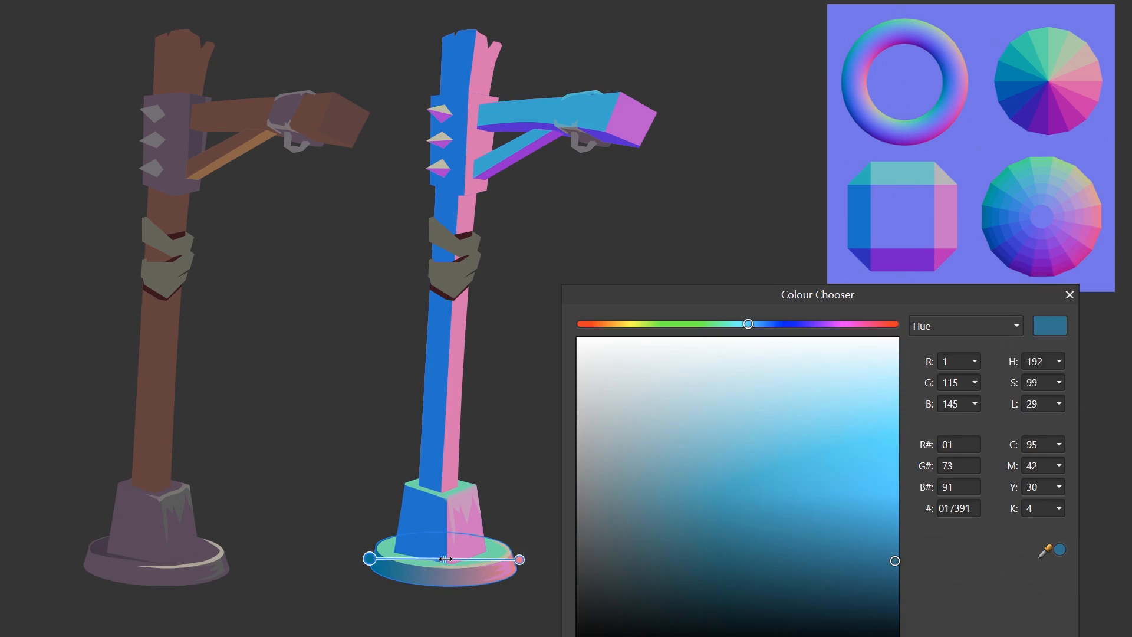
- Color the wooden post's remaining parts with normal colors sampled from the normal map palette
click(1001, 230)
drag(461, 264, 444, 244)
click(996, 218)
click(462, 303)
click(457, 52)
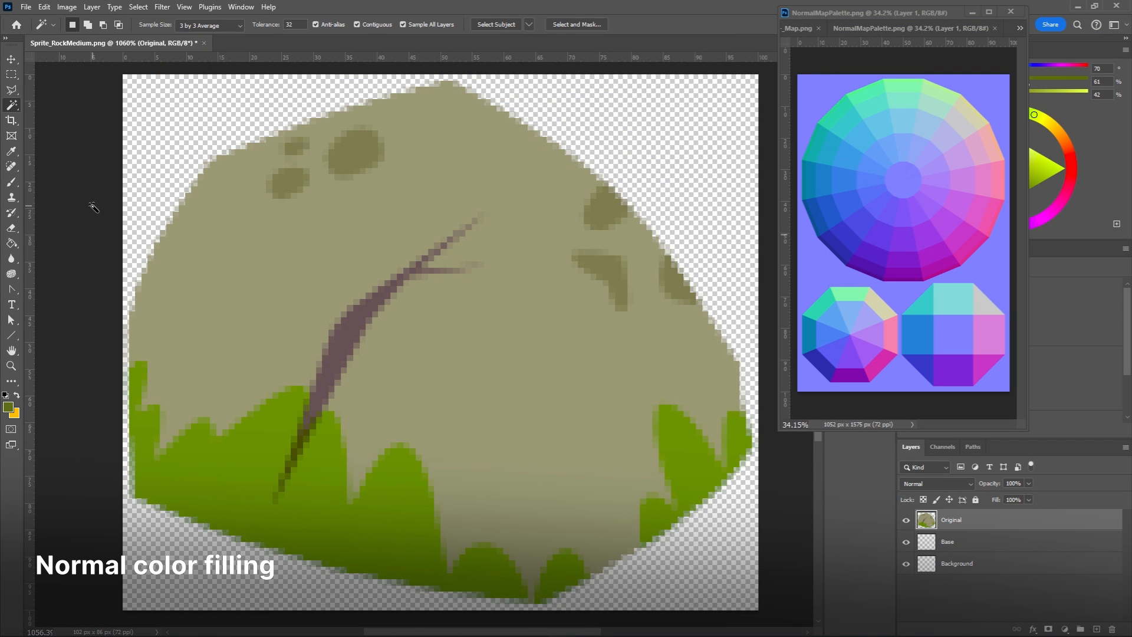
- In Photoshop, select the transparent area around the rock, make an inverted layer mask from it and move the mask to the Base layer
click(174, 138)
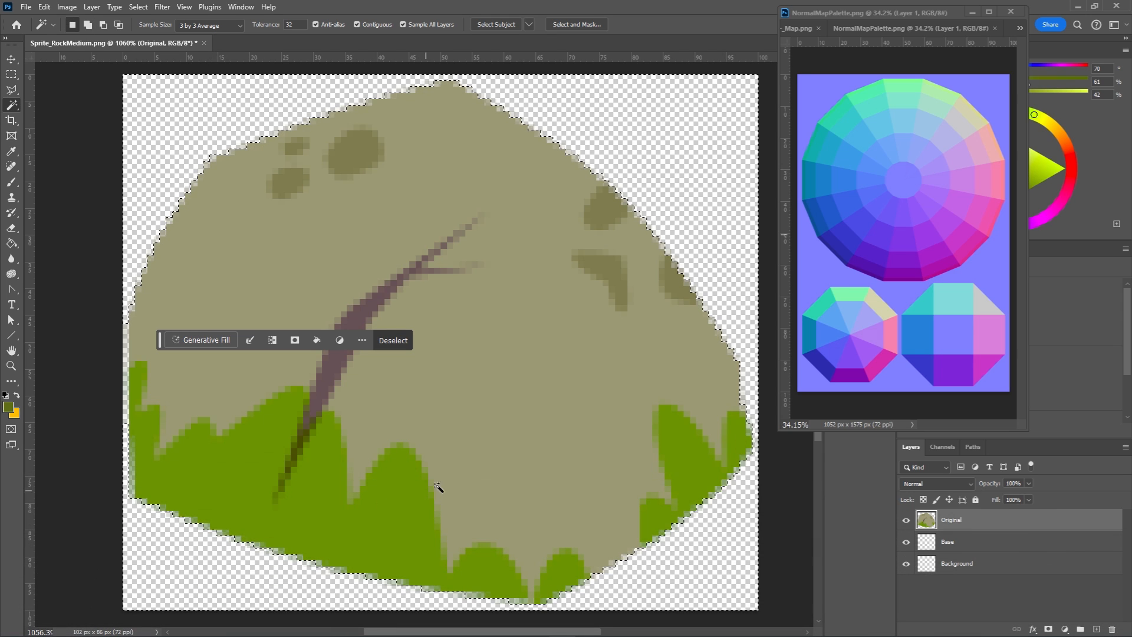
alt+click(1048, 628)
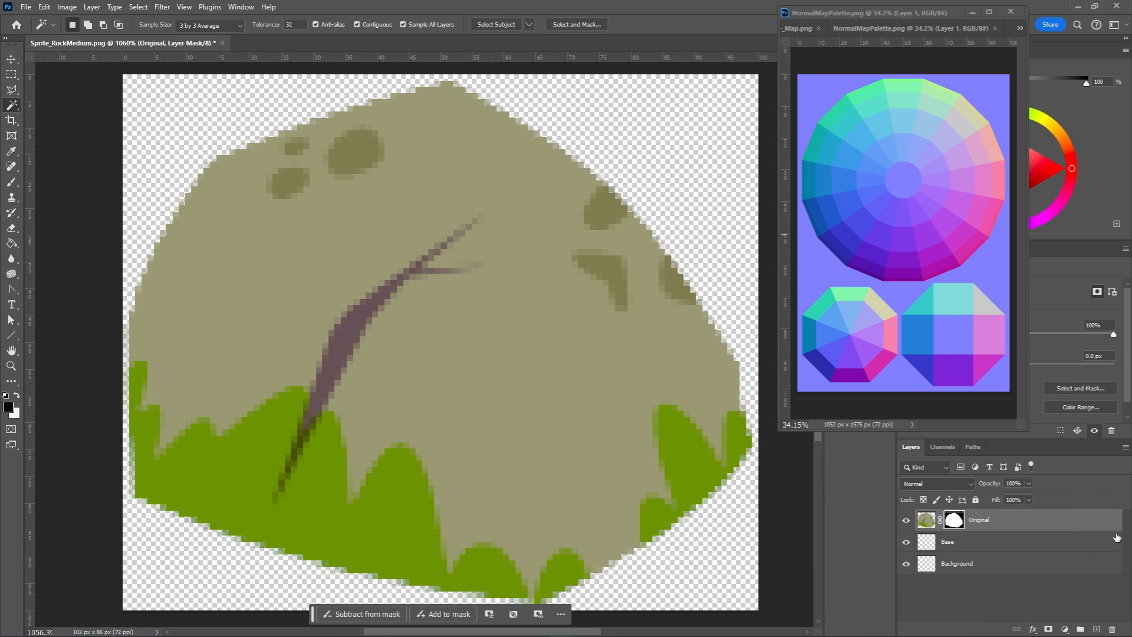
drag(951, 518, 956, 547)
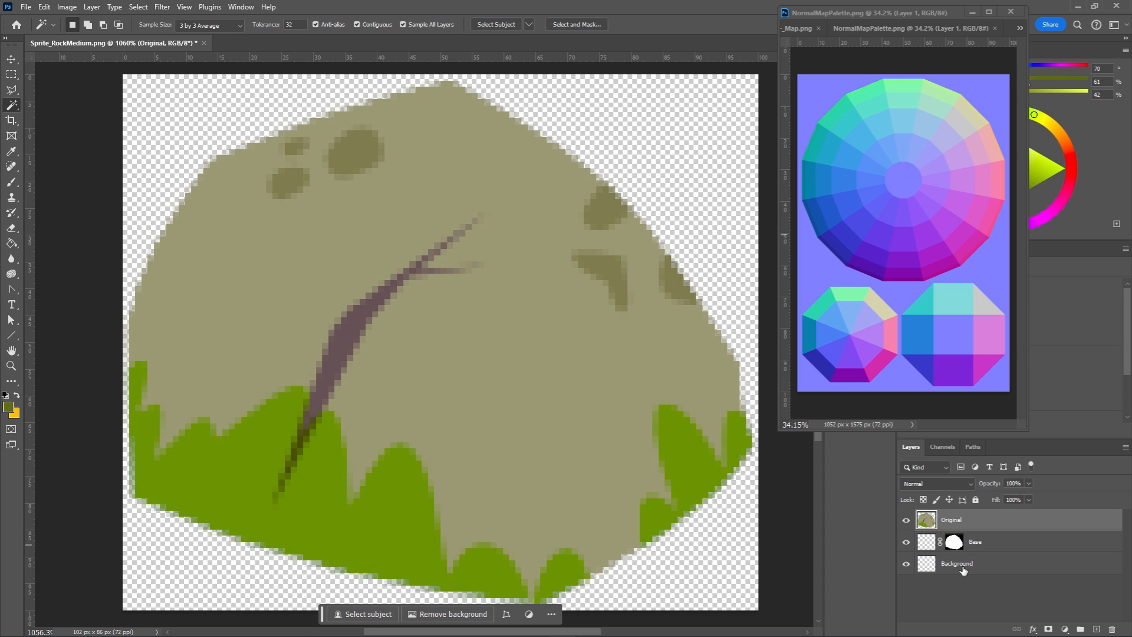
- Fill the Background layer with the flat normal blue sampled from the palette's background
click(962, 567)
click(11, 243)
alt+click(810, 248)
click(694, 208)
- Reduce the opacity of the Original rock layer to 68%
click(1048, 522)
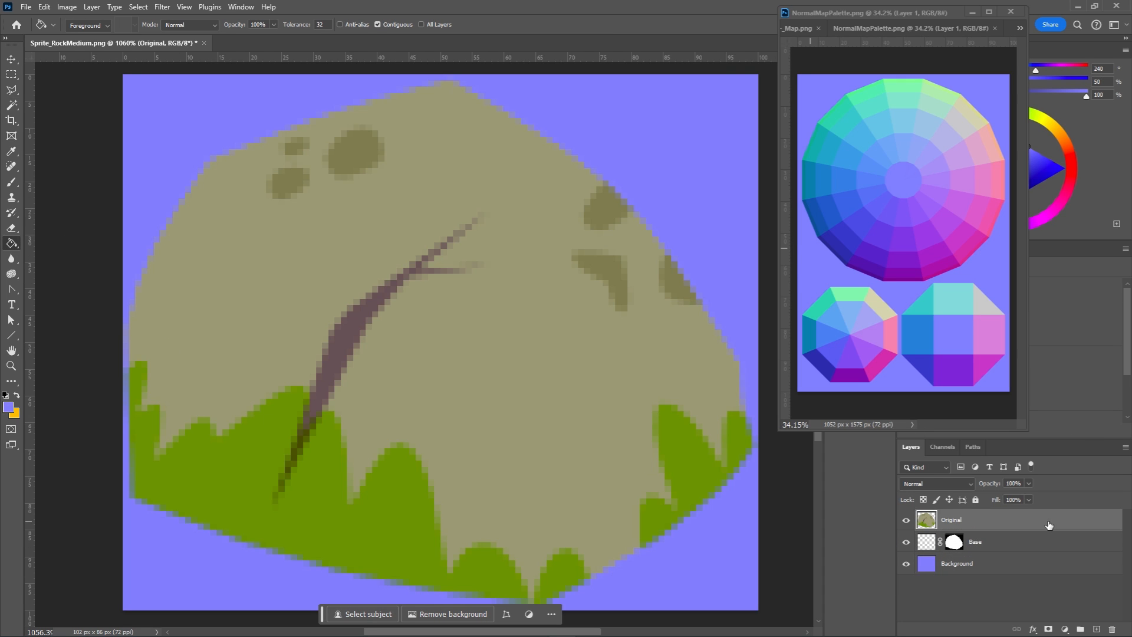
double_click(1047, 522)
drag(599, 241, 585, 240)
click(731, 189)
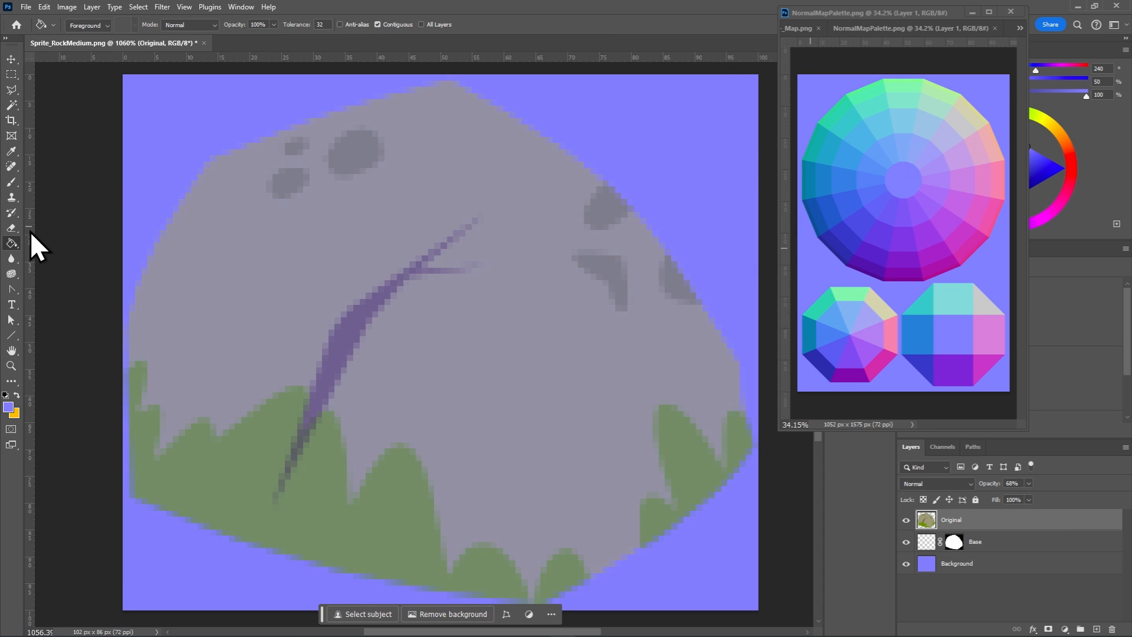
- On the Base layer, outline the rock's upper facet with the Polygonal Lasso, fill it with the palette's upward-facing green and deselect
key(l)
key(alt+bracketleft)
click(203, 156)
click(457, 75)
click(203, 155)
key(i)
click(424, 245)
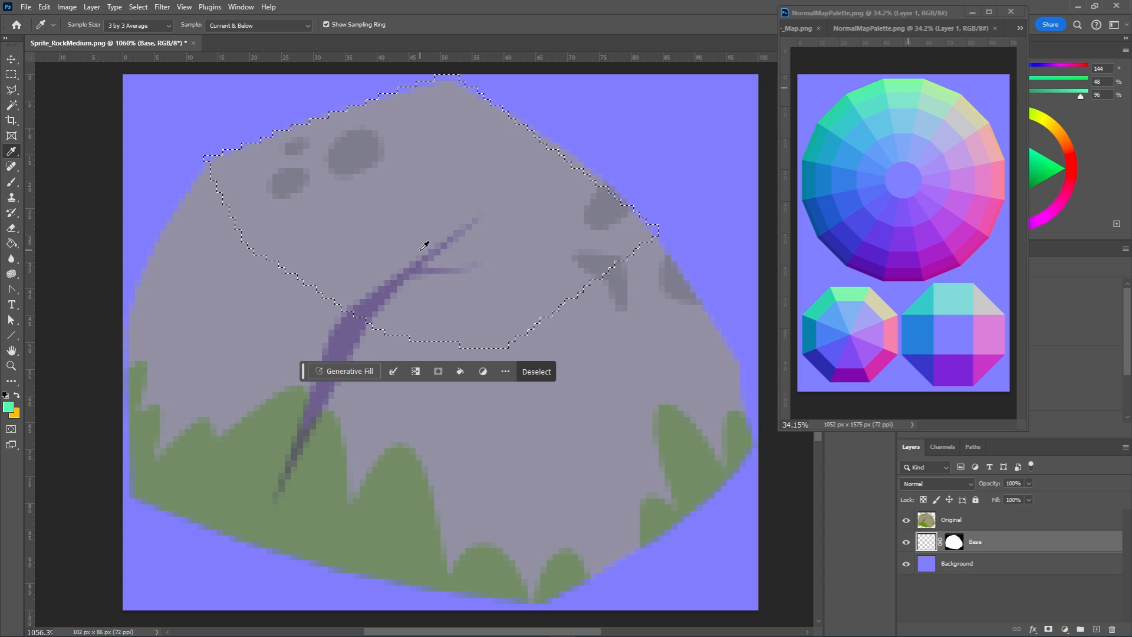
key(alt+BackSpace)
key(ctrl+d)
key(m)
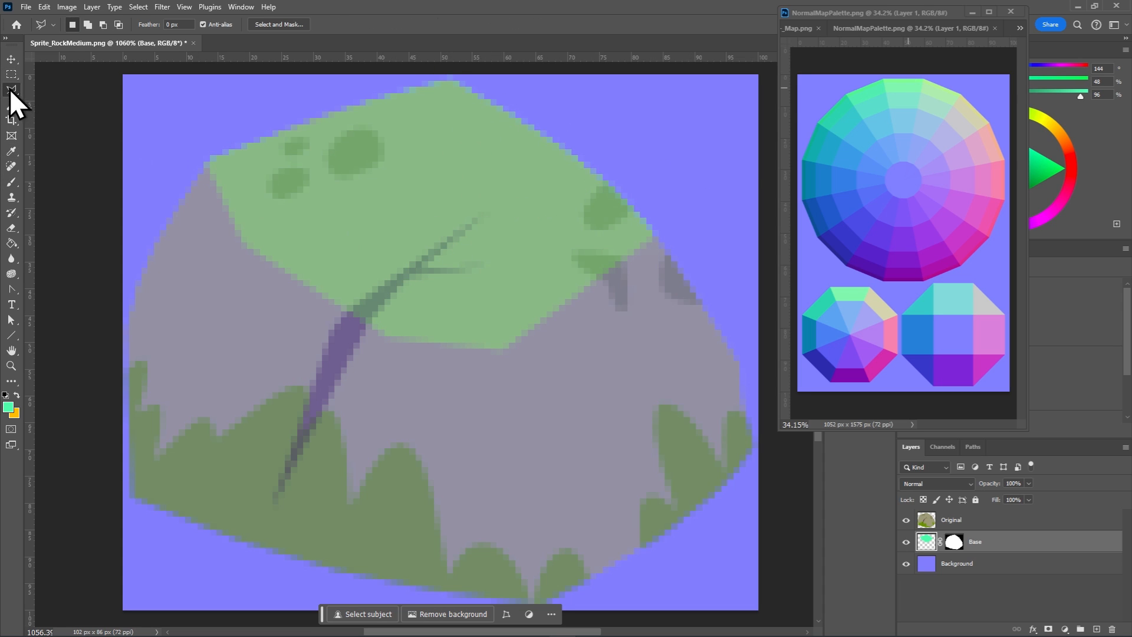
- Outline the rock's left facet with the Polygonal Lasso, fill it with the palette's left-facing blue and deselect
click(13, 87)
click(245, 241)
click(130, 498)
click(129, 260)
click(202, 161)
click(245, 241)
key(i)
click(808, 178)
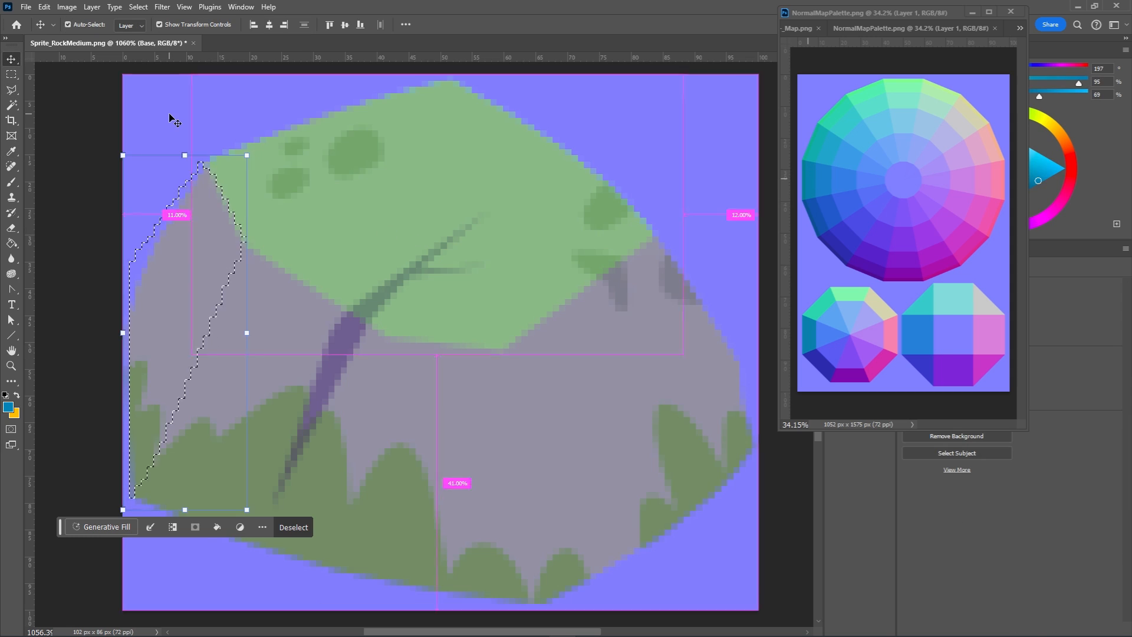
key(alt+BackSpace)
key(ctrl+d)
- Outline the rock's front facet, fill it with the flat normal blue from the palette's center and deselect
key(l)
click(248, 238)
click(533, 602)
click(130, 499)
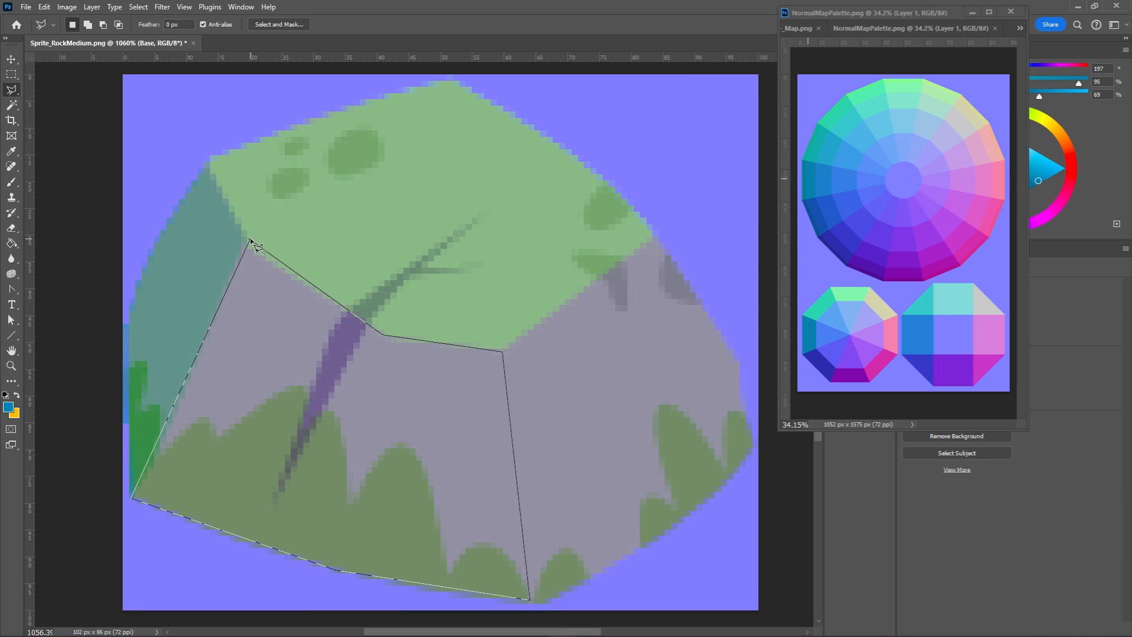
click(249, 238)
key(i)
click(900, 178)
key(alt+BackSpace)
key(ctrl+d)
- Outline the rock's right facet, fill it with the palette's right-facing pink and deselect
key(l)
click(507, 349)
key(i)
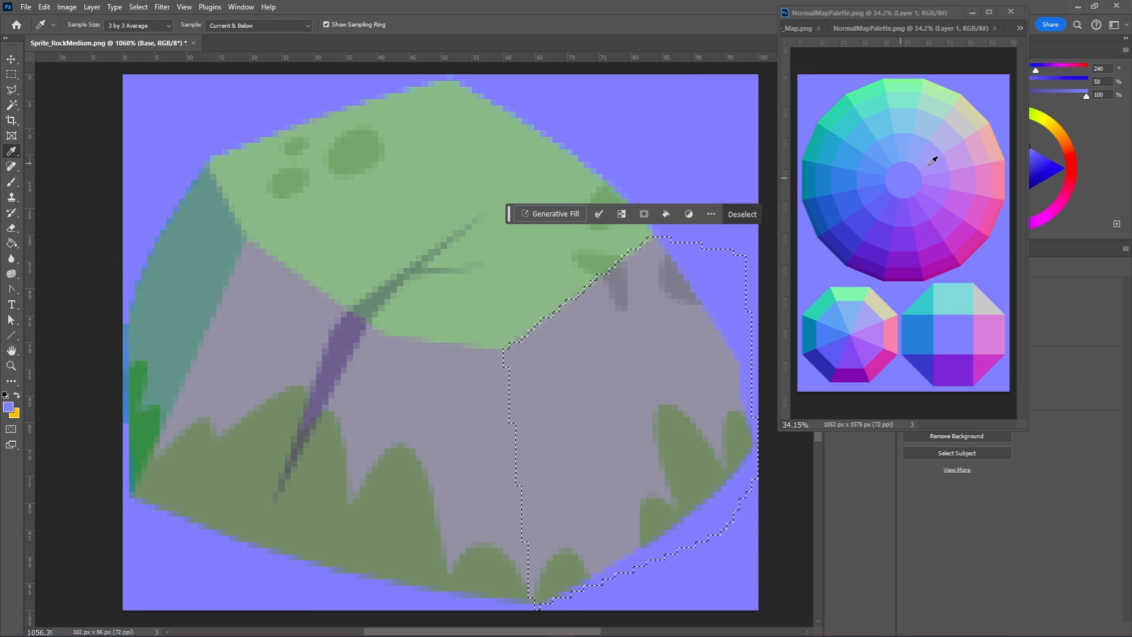
click(994, 178)
key(alt+BackSpace)
key(ctrl+d)
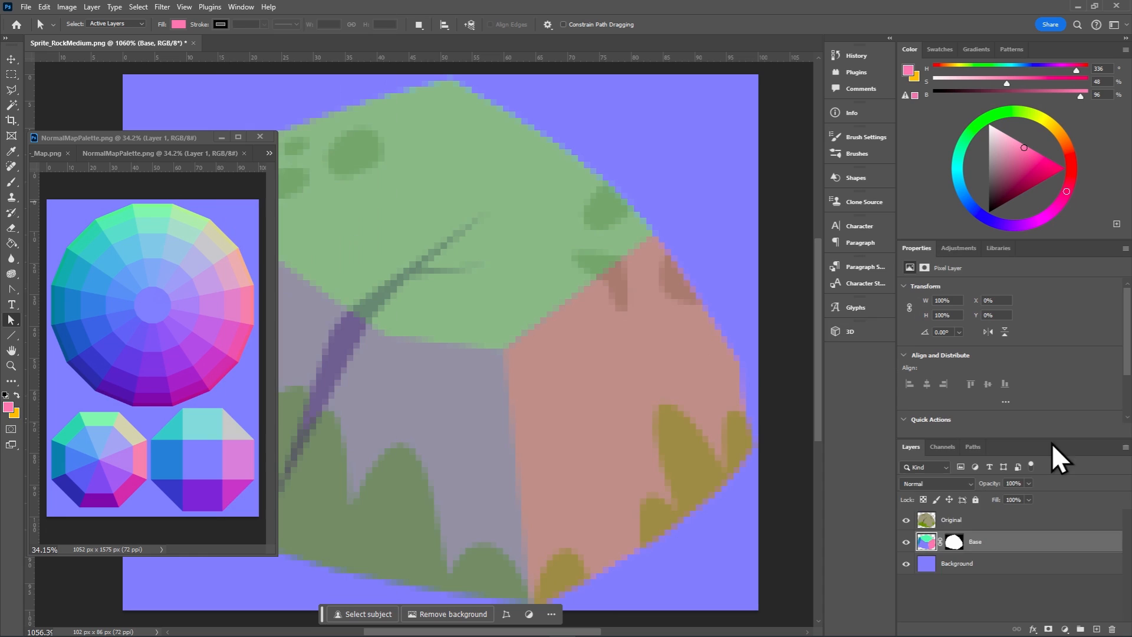
- On the Original layer, select the main part of the rock's crack with the Quick Selection tool
drag(1053, 439, 1053, 375)
click(967, 456)
key(i)
click(12, 90)
click(11, 105)
drag(312, 413, 339, 316)
key(ctrl+d)
click(337, 349)
drag(406, 245, 503, 245)
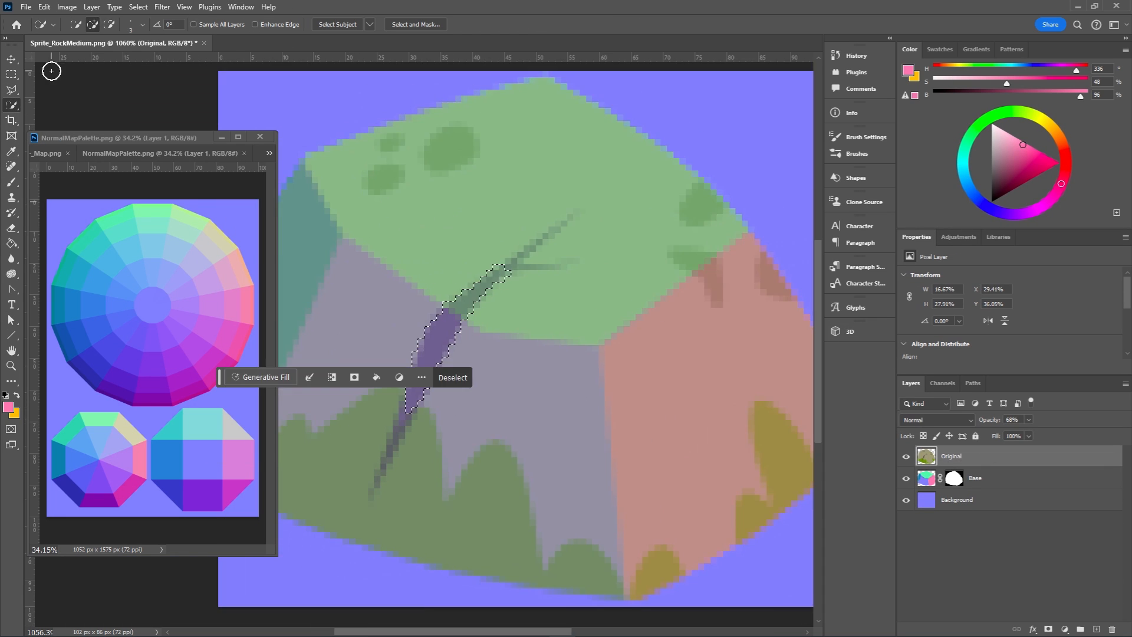
- Refine the crack selection with the Lasso so it follows the lower tail and both upper branches
key(l)
alt+scroll(367, 478, up, 6)
click(361, 515)
drag(566, 117, 491, 295)
click(641, 185)
double_click(455, 385)
mouse_move(519, 472)
mouse_down()
mouse_move(617, 276)
mouse_move(514, 423)
mouse_up()
- Sample the palette's lower-right purple and fill the crack with it on the Base layer
key(i)
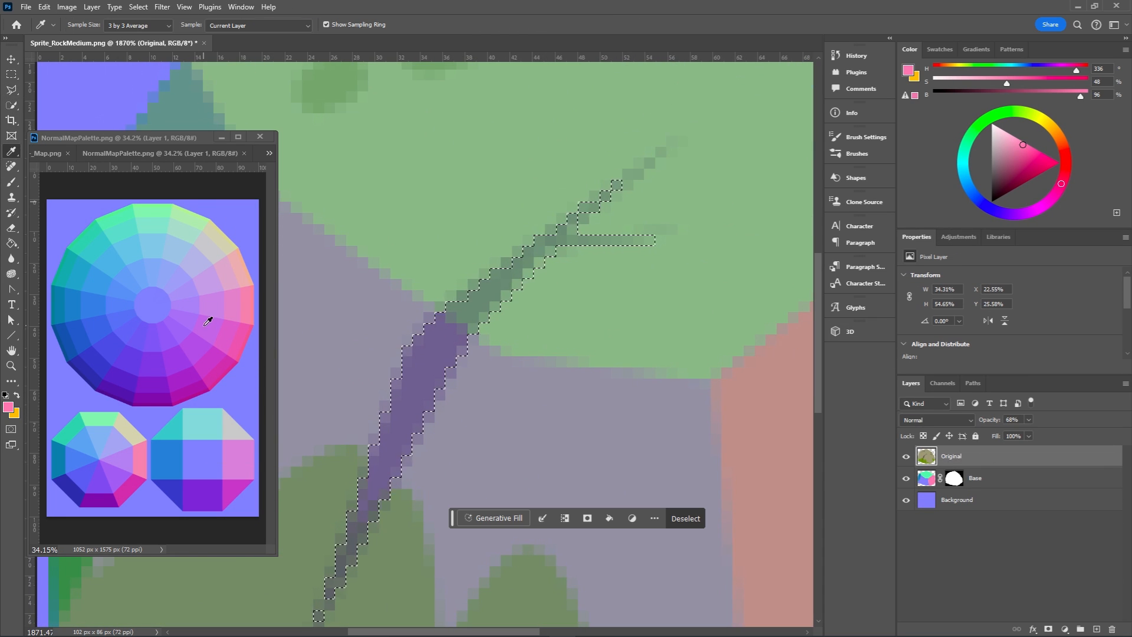
click(198, 340)
key(alt+BackSpace)
key(ctrl+d)
click(975, 479)
key(alt+BackSpace)
- Outline a bevel where the upper, front and right facets meet, fill it with the palette's pale lavender and deselect
alt+scroll(572, 382, down, 8)
alt+scroll(542, 371, up, 8)
key(l)
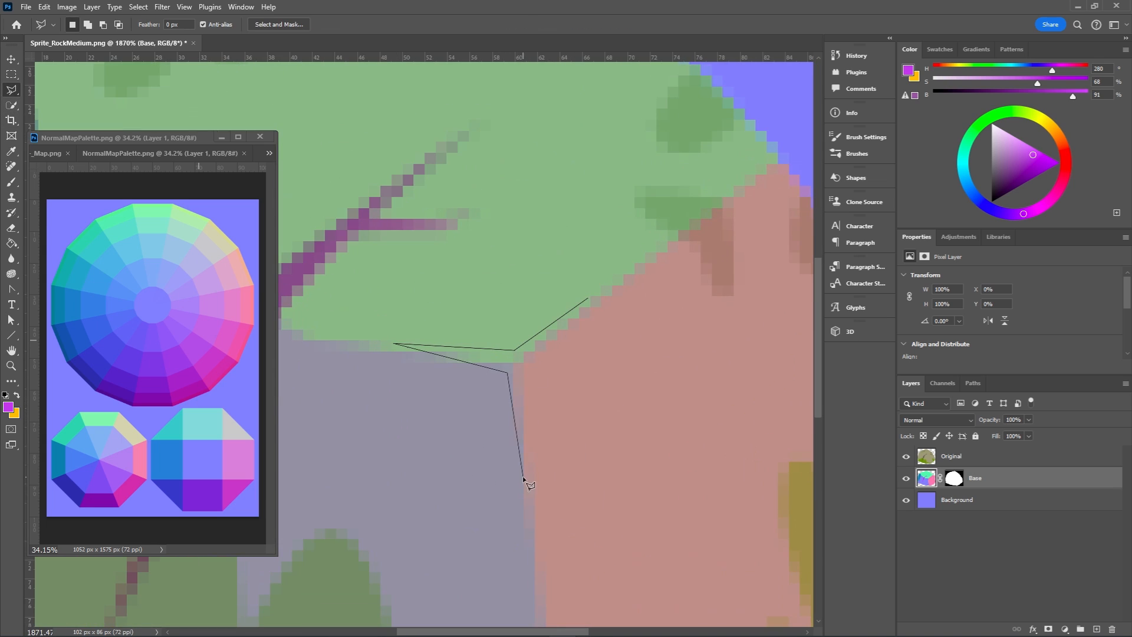
click(584, 306)
key(i)
click(192, 264)
key(alt+BackSpace)
key(ctrl+d)
- Outline a bevel along the edge between the left and front facets and fill it with the same pale lavender
mouse_move(404, 319)
mouse_down()
mouse_move(450, 301)
mouse_move(869, 302)
mouse_up()
key(l)
click(474, 257)
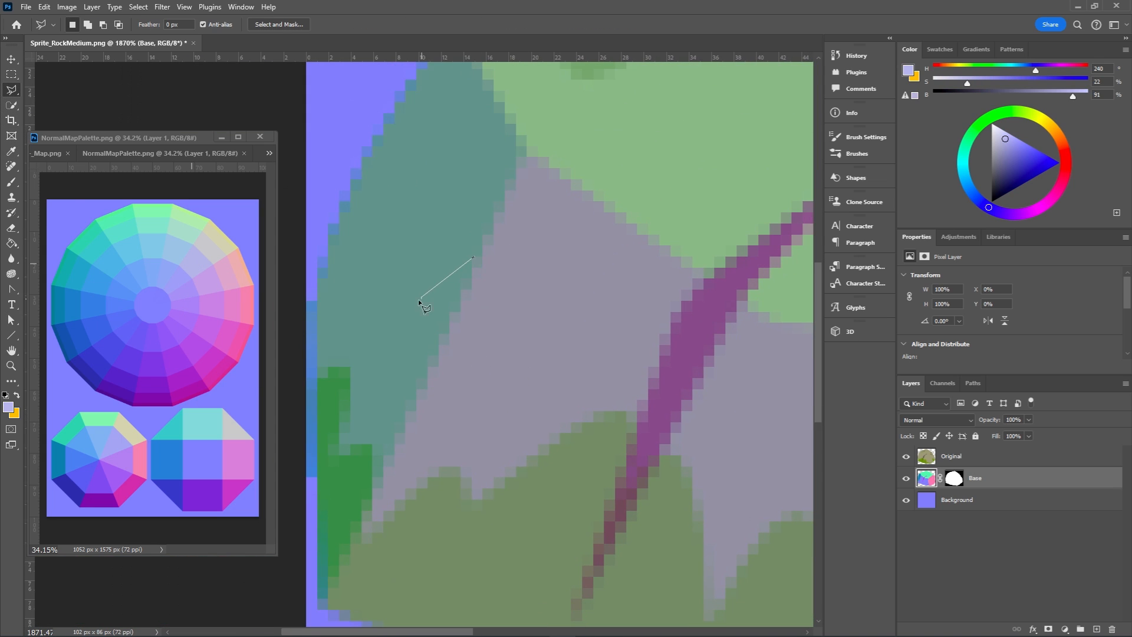
click(475, 259)
key(alt+BackSpace)
alt+scroll(476, 260, down, 5)
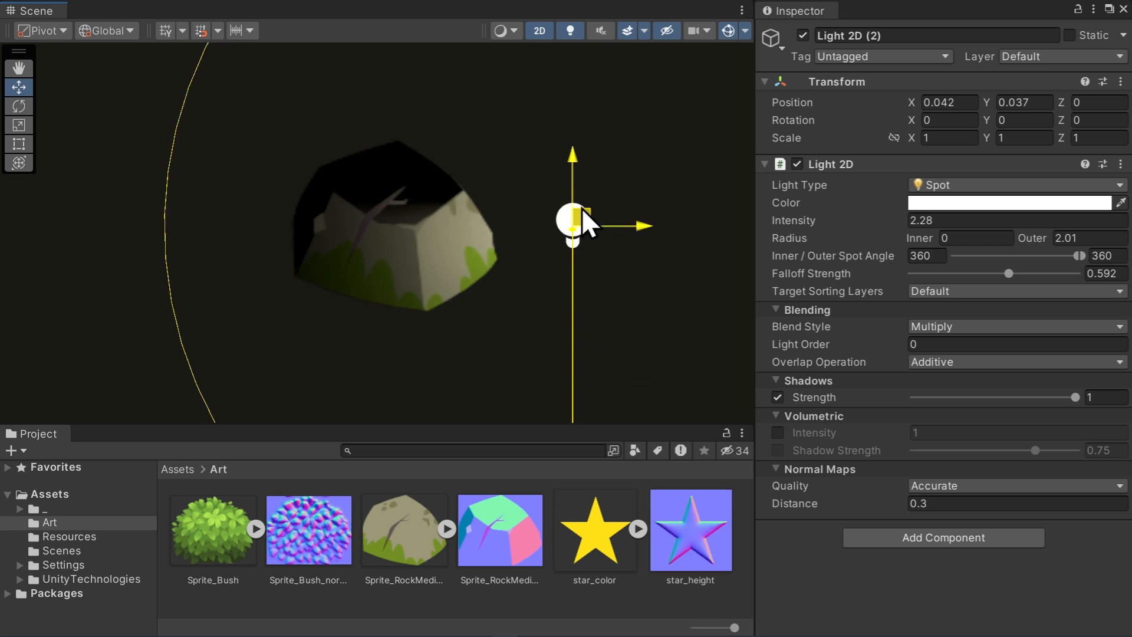
- In Unity, move the spot Light 2D (2) around the rock to preview its normal map
mouse_move(581, 208)
mouse_down()
mouse_move(301, 109)
mouse_move(383, 349)
mouse_move(493, 107)
mouse_move(278, 115)
mouse_move(580, 289)
mouse_move(508, 155)
mouse_move(533, 158)
mouse_up()
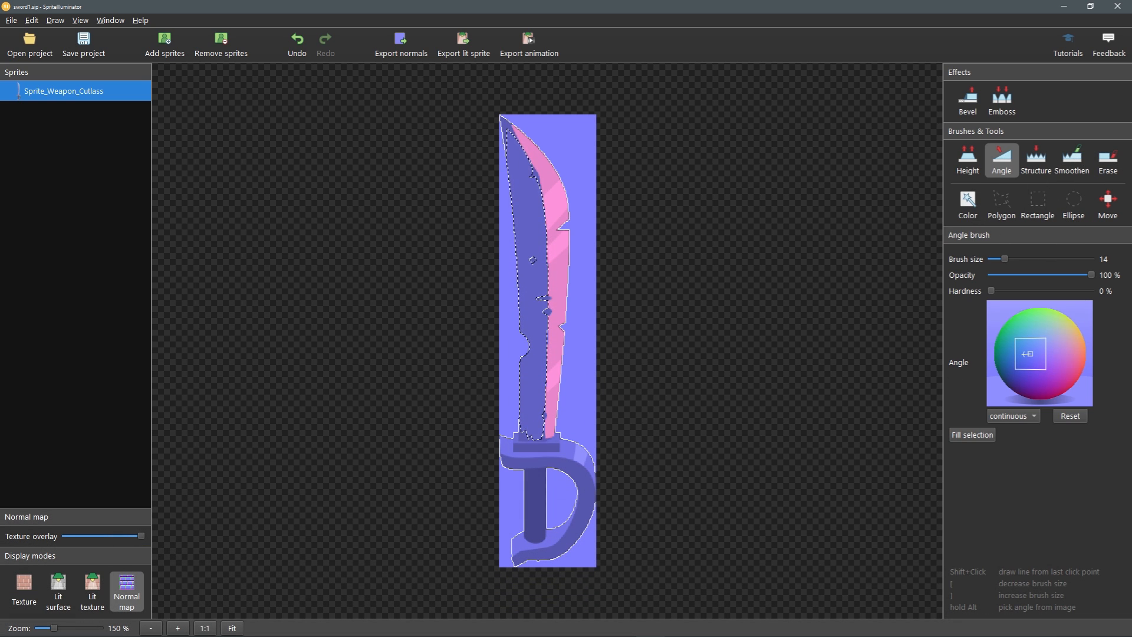
- In SpriteIlluminator, fill the selected blade half with the set angle and preview the cutlass's lighting by moving and auto-rotating the light
click(972, 435)
click(92, 590)
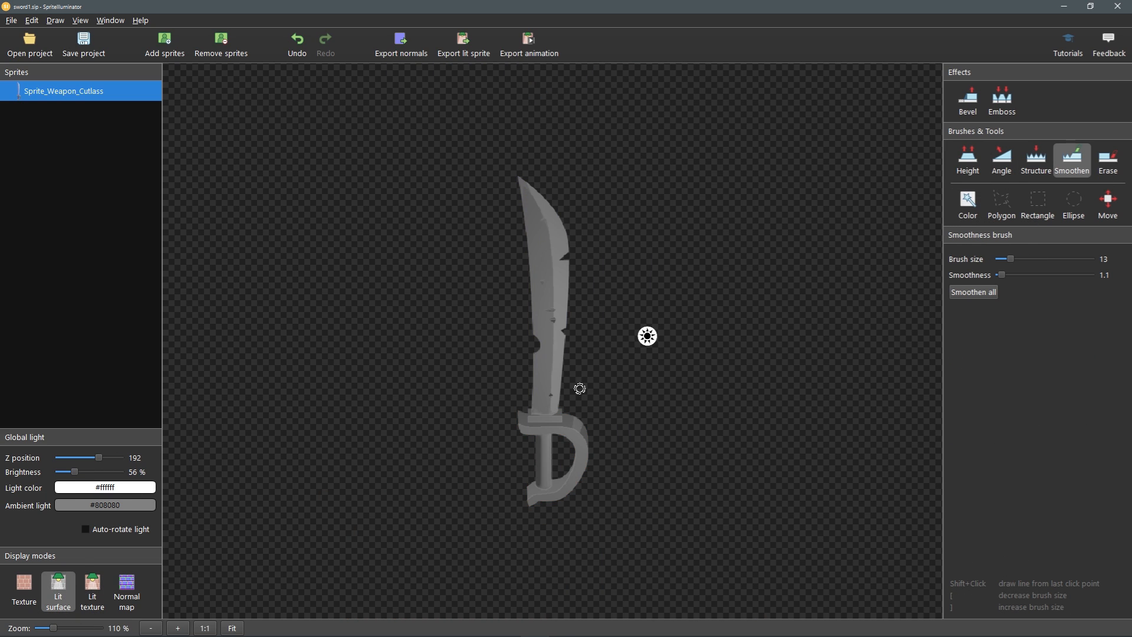
mouse_move(648, 336)
mouse_down()
mouse_move(610, 181)
mouse_move(520, 564)
mouse_move(585, 219)
mouse_up()
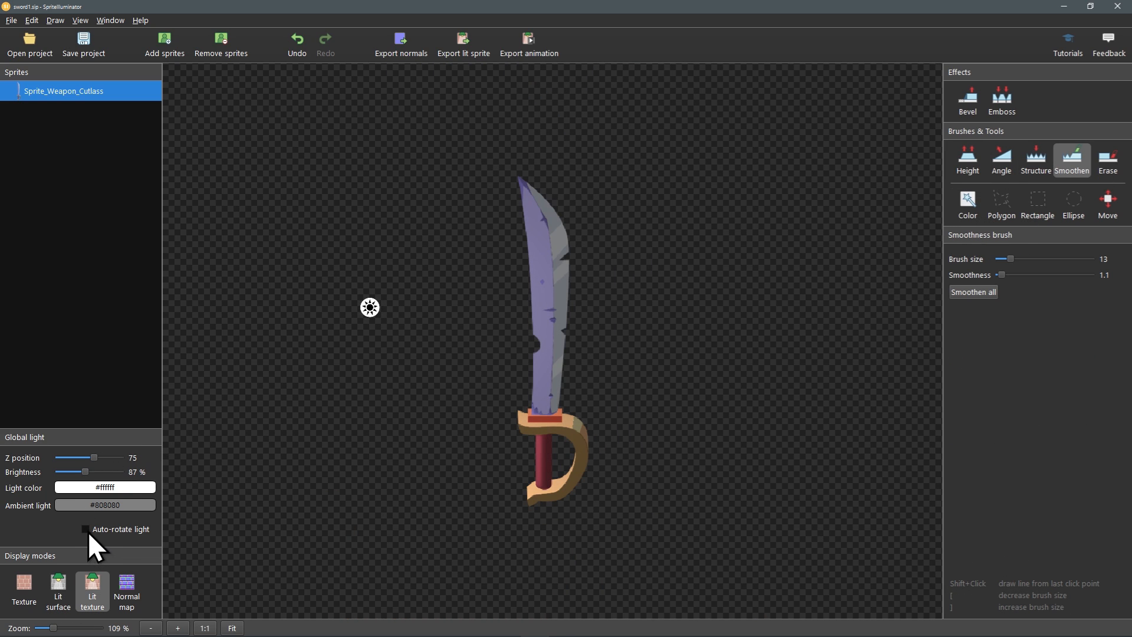
click(86, 530)
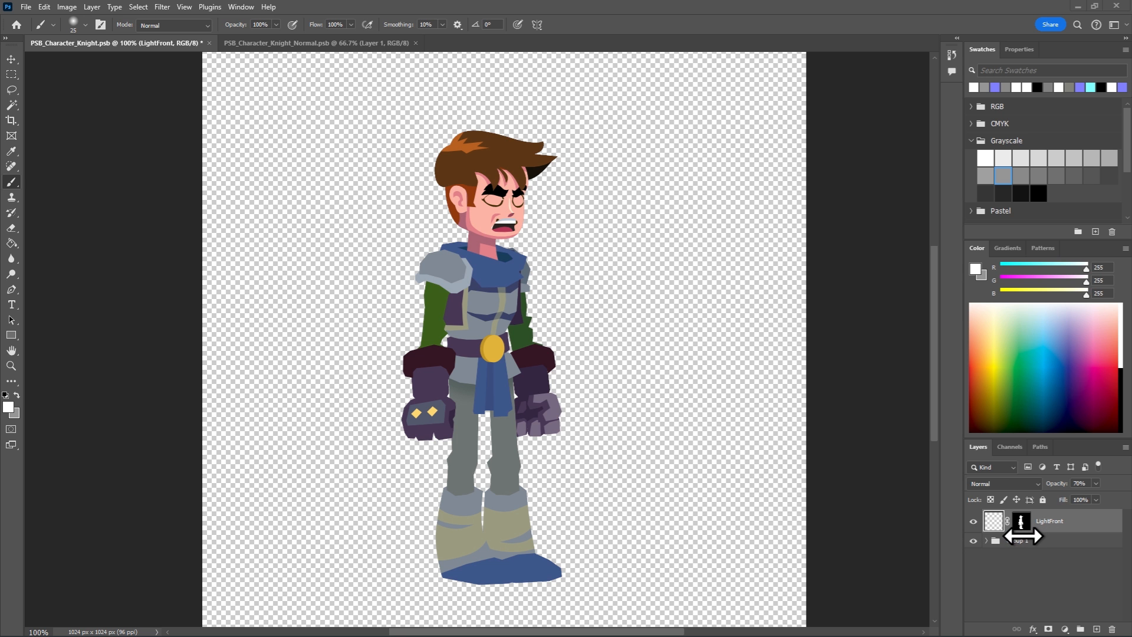
- In Photoshop, fill the LightFront layer with RGB 128, 128, 255, and refill it with neutral gray at blue 128
click(1003, 176)
click(1089, 295)
key(g)
click(588, 478)
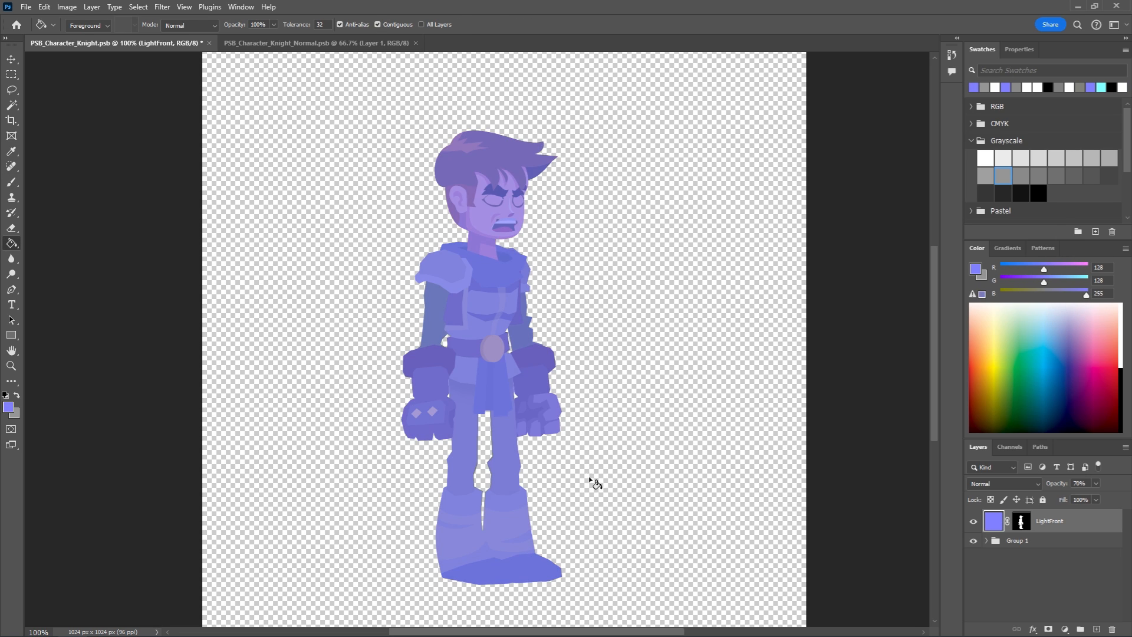
drag(1087, 295, 1044, 295)
click(616, 401)
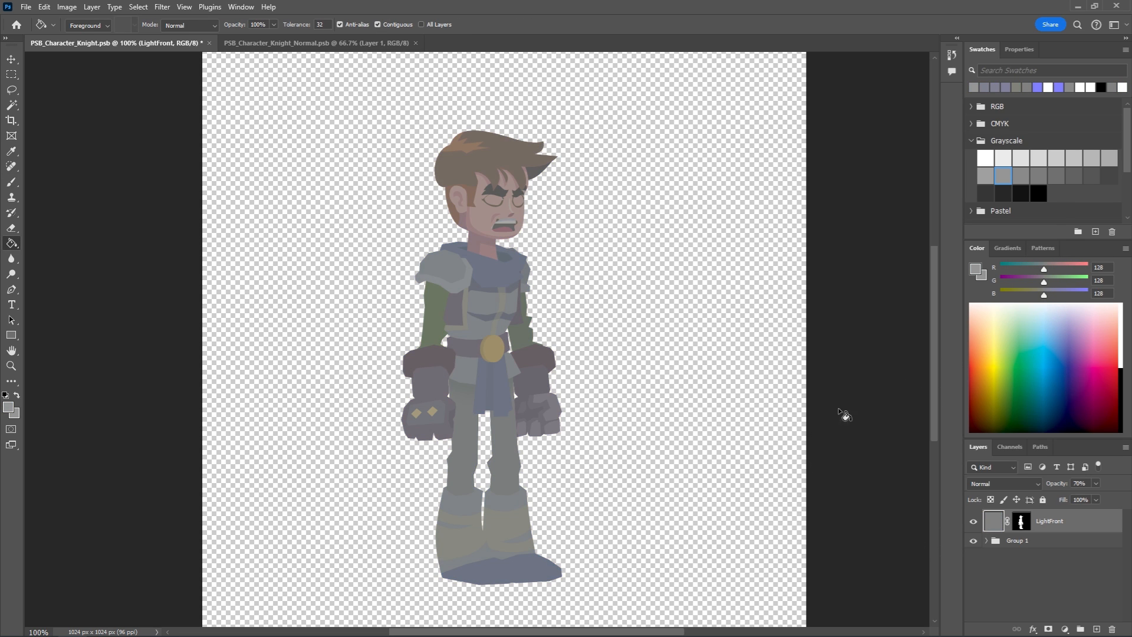
- Set the LightFront layer's opacity to 71% in its blending options
double_click(1073, 523)
drag(590, 173, 585, 176)
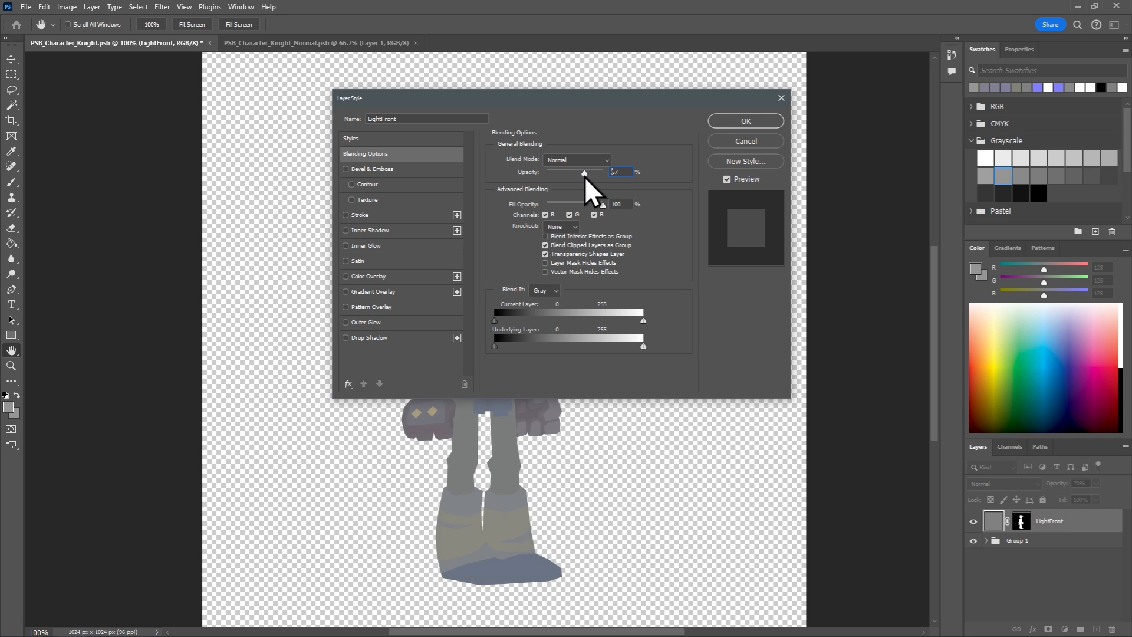
click(744, 121)
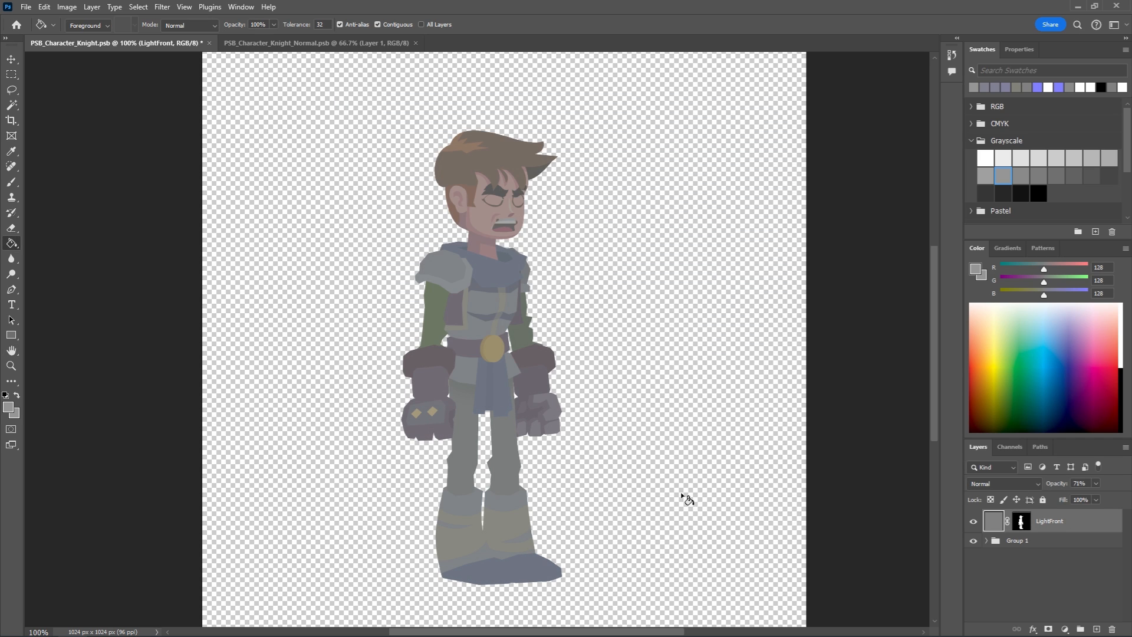
- In the Red channel, brush white along the right-facing edges of the knight's far arm and cuff
key(b)
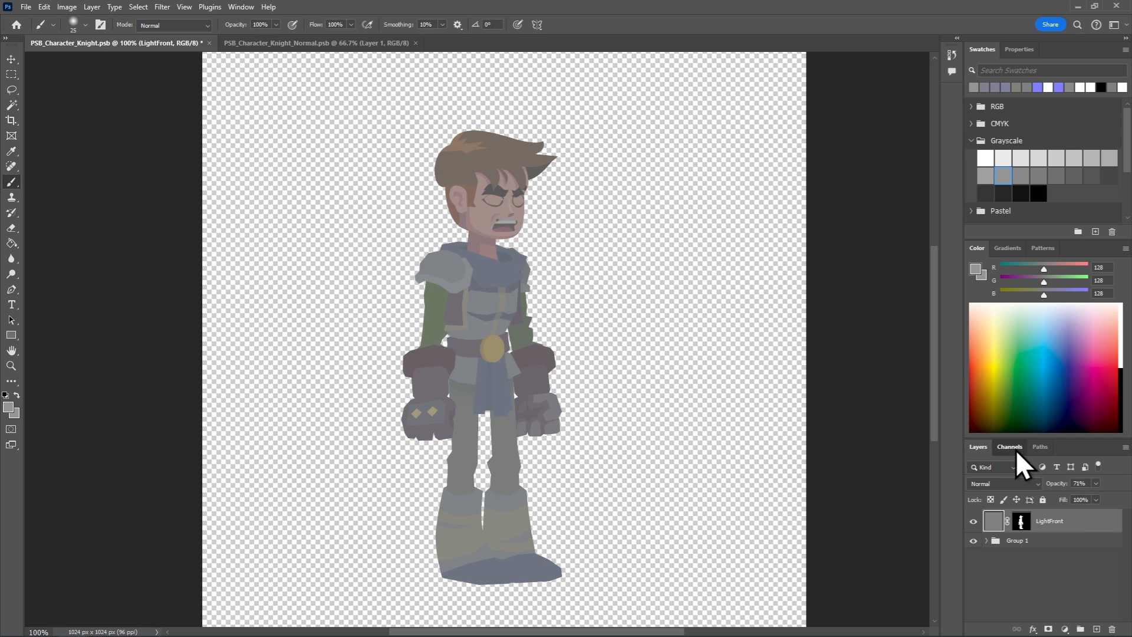
click(1014, 448)
click(1019, 496)
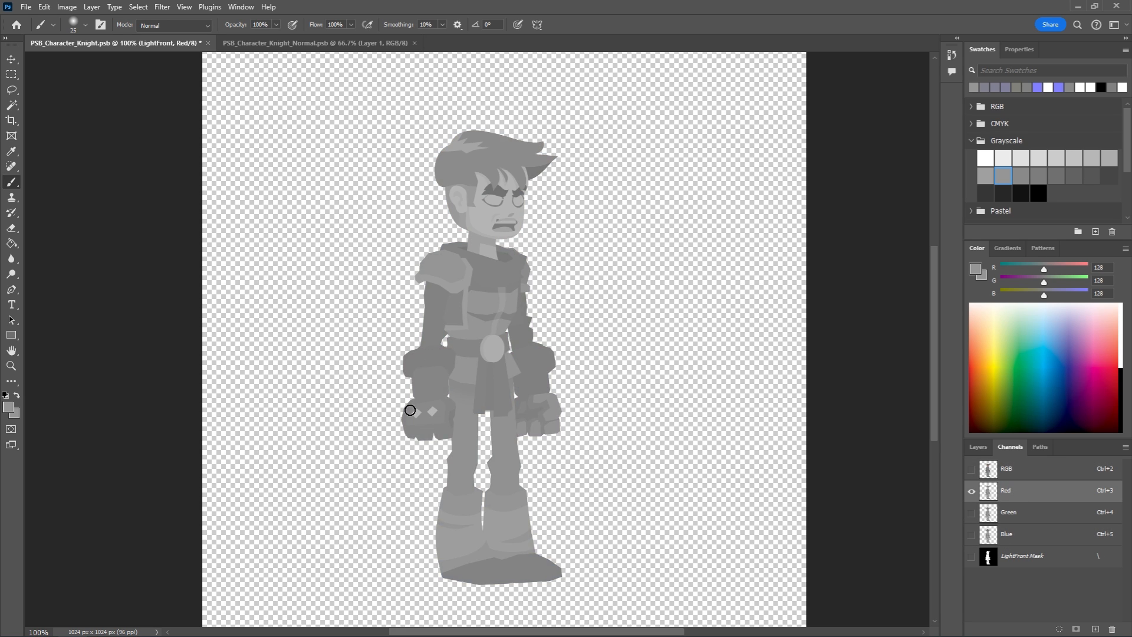
alt+scroll(518, 339, up, 10)
click(985, 157)
drag(538, 221, 597, 471)
drag(554, 321, 547, 289)
- Brush black along the left-facing edges of the knight's arms, cuff and glove, restricting the far arm with a Magic Wand selection
key(x)
click(1039, 193)
drag(272, 195, 255, 614)
key(w)
click(534, 366)
key(b)
drag(495, 299, 506, 371)
- Select the belt buckle's rim and face with the Magic Wand, darkening the rim and brushing the face white
key(w)
click(425, 362)
key(b)
key(w)
click(986, 158)
click(459, 355)
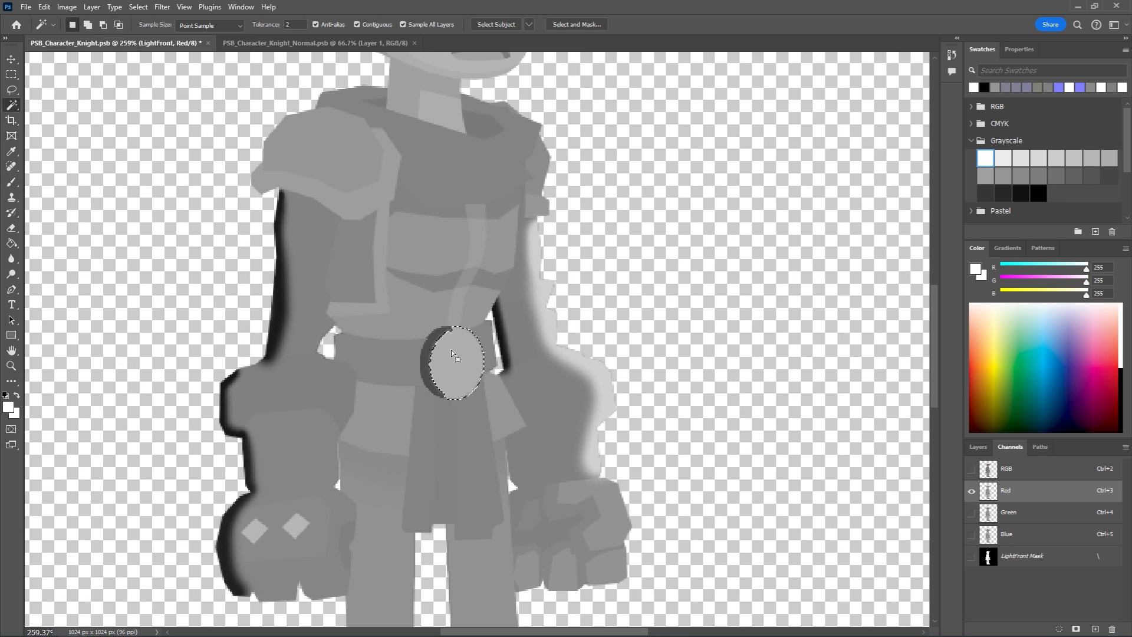
drag(451, 345, 463, 384)
- Shade the right-facing edges of the vest panel, shoulder plate and far shoulder with white and gray
click(386, 148)
drag(385, 122, 384, 310)
click(1003, 176)
drag(377, 192, 365, 207)
key(x)
drag(386, 139, 394, 187)
key(x)
key(x)
drag(546, 159, 550, 207)
- In the Green channel, brush white on the upward-facing edges of the collar, shoulder plate, cuffs and belt
click(1010, 512)
click(460, 171)
mouse_move(330, 97)
mouse_down()
mouse_move(462, 100)
mouse_move(530, 147)
mouse_up()
key(w)
drag(270, 135, 381, 141)
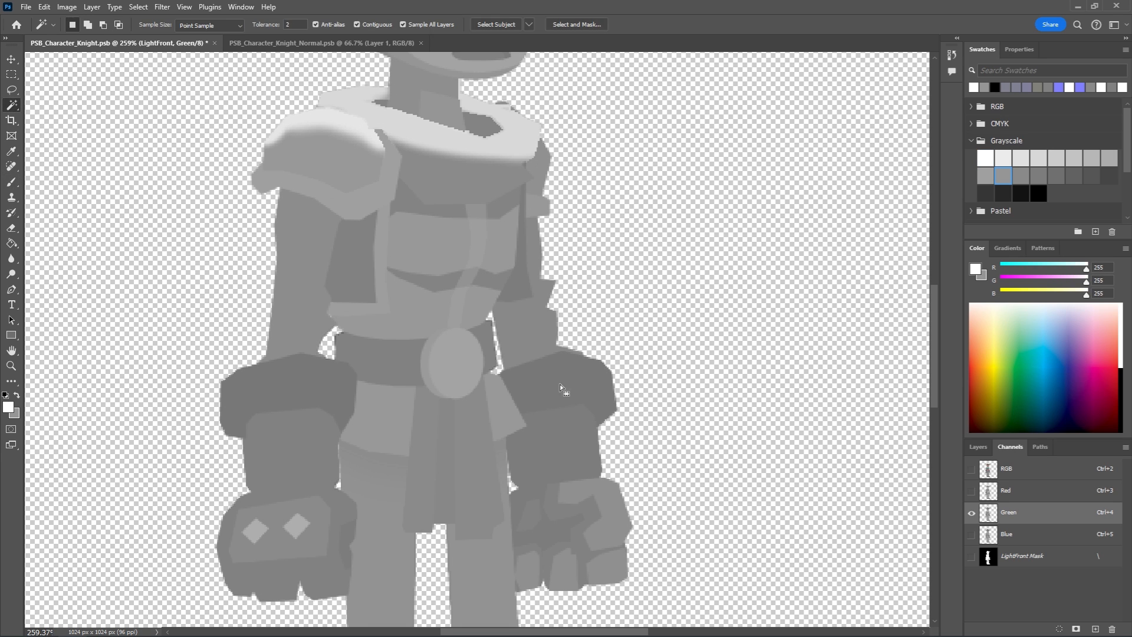
drag(504, 367, 610, 367)
drag(333, 329, 493, 327)
- Brush black along the downward-facing undersides of both cuffs and both fists
click(1039, 194)
drag(241, 435, 341, 428)
key(w)
click(568, 391)
drag(522, 410, 602, 422)
drag(227, 590, 348, 593)
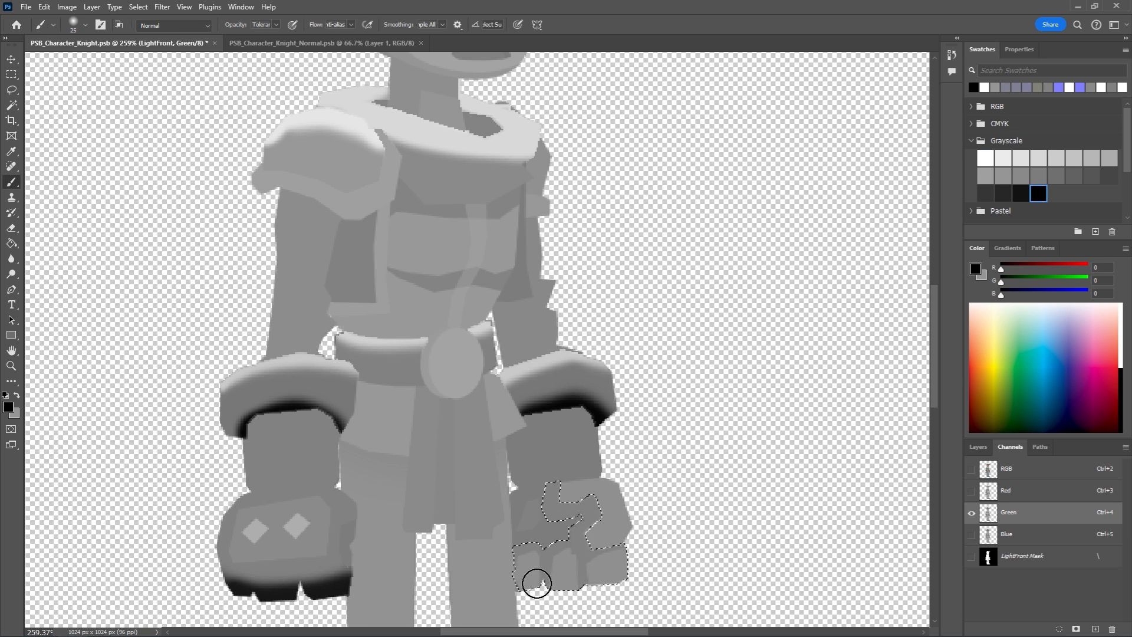
drag(519, 586, 626, 581)
- In the Blue channel, select the chest armor and the belt and fill them with white
click(986, 159)
click(1006, 535)
click(434, 245)
shift+click(438, 287)
key(alt+BackSpace)
click(416, 361)
shift+click(488, 354)
key(alt+BackSpace)
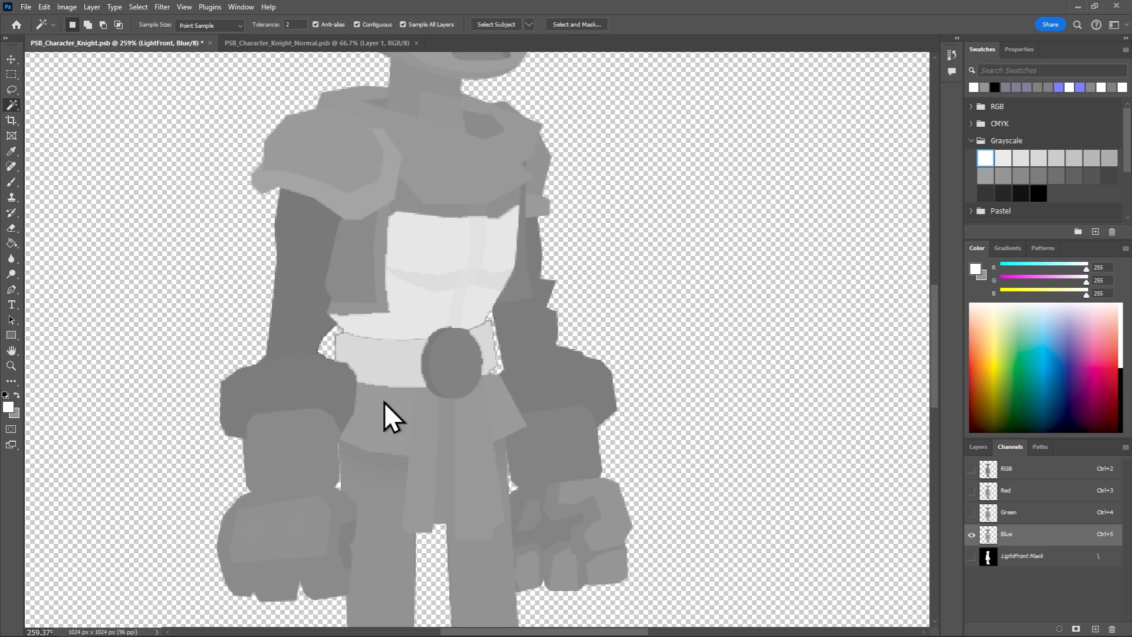
- Fill the hip armor and hanging sash with white and brush white over the other forward-facing areas of the body
click(384, 403)
key(alt+BackSpace)
click(447, 432)
key(alt+BackSpace)
key(b)
mouse_move(557, 466)
mouse_down()
mouse_move(564, 556)
mouse_move(236, 460)
mouse_move(399, 194)
mouse_move(543, 405)
mouse_move(285, 324)
mouse_move(519, 336)
mouse_move(385, 186)
mouse_up()
- Darken the outer edges of the arms and gloves with black, and soften the inner shading with white
key(x)
drag(278, 175, 265, 313)
mouse_move(251, 586)
mouse_down()
mouse_move(276, 518)
mouse_move(299, 308)
mouse_move(295, 350)
mouse_up()
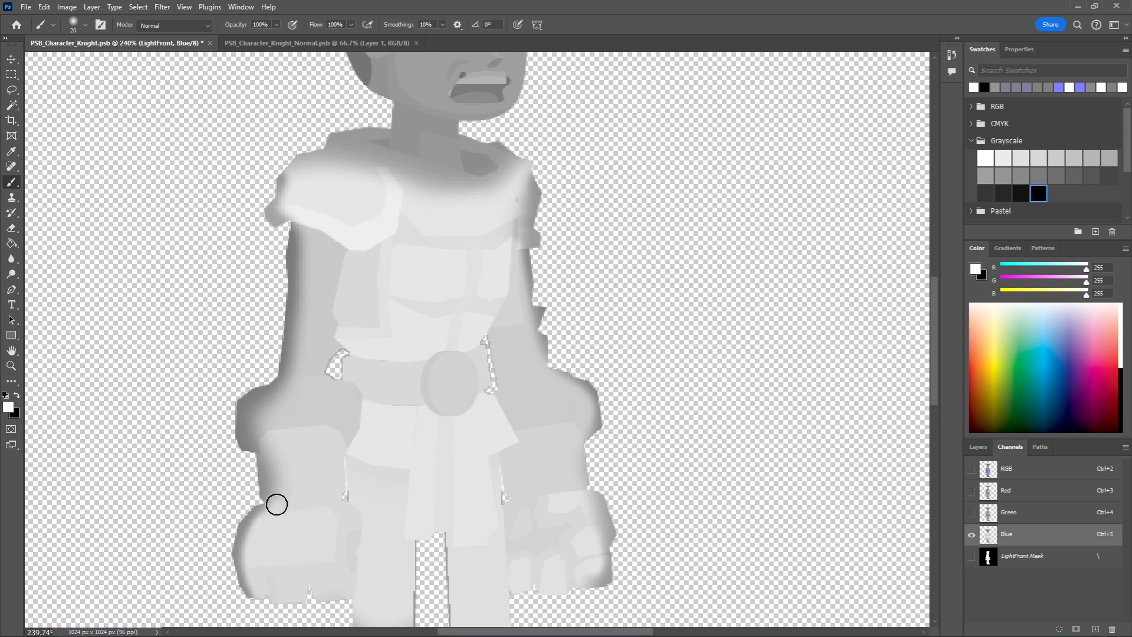
drag(358, 171, 323, 173)
mouse_move(443, 206)
mouse_down()
mouse_move(521, 281)
mouse_move(568, 390)
mouse_up()
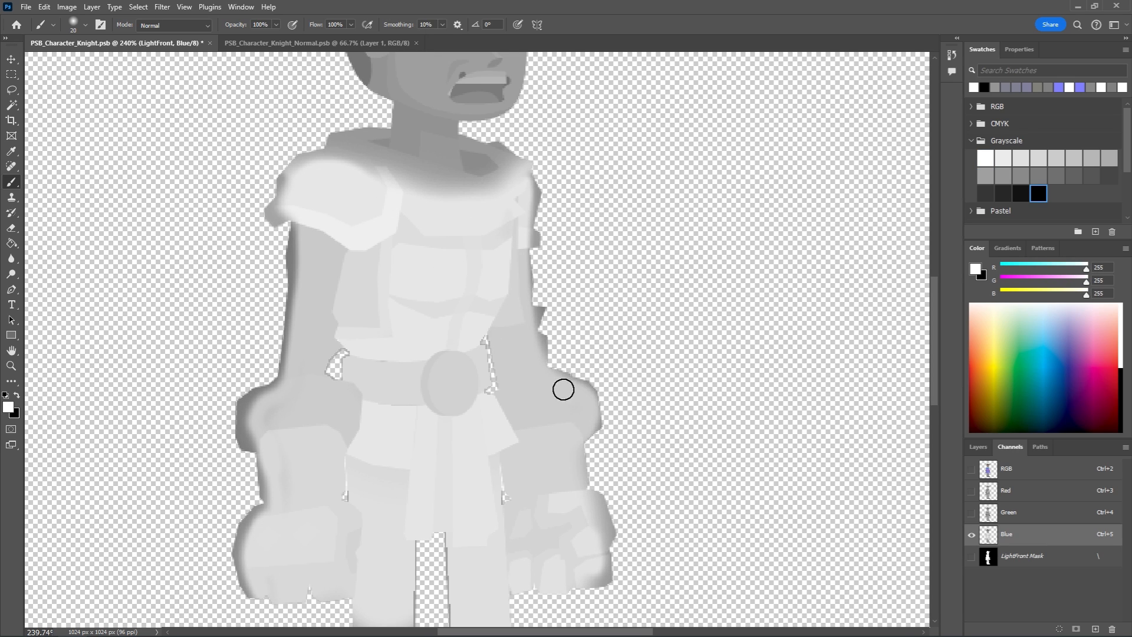
- Show the combined RGB channels of the painted normal map and return to the layer list
click(972, 469)
alt+scroll(654, 411, down, 5)
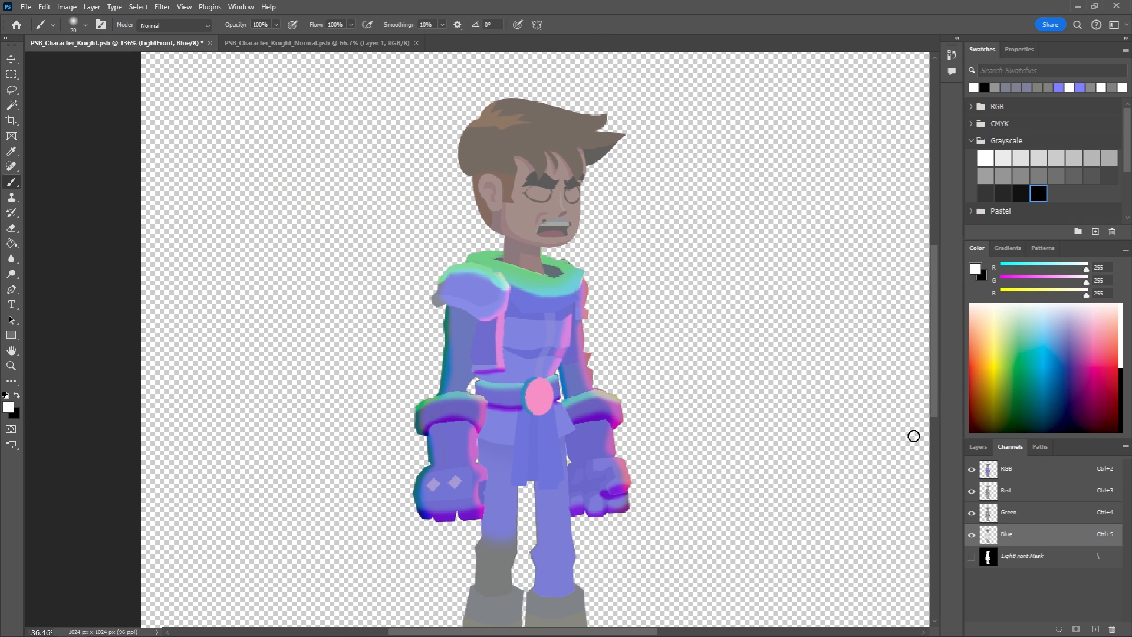
click(977, 447)
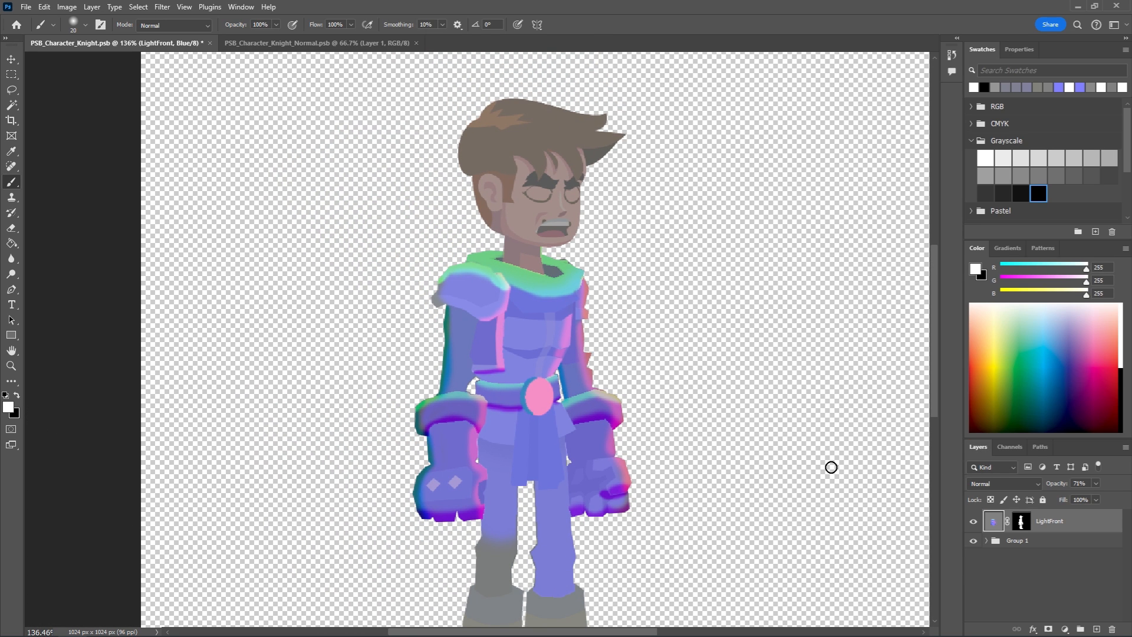
- Switch to PSB_Character_Knight_Normal.psb and view the knight's finished normal map up close
click(376, 47)
alt+scroll(475, 330, up, 7)
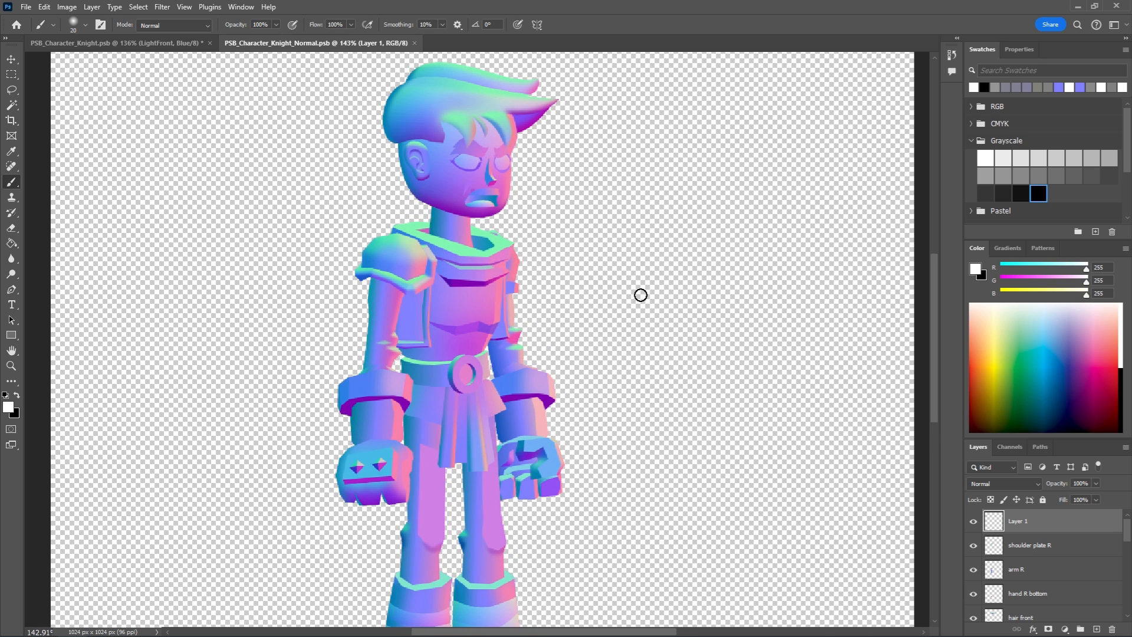
drag(639, 293, 672, 317)
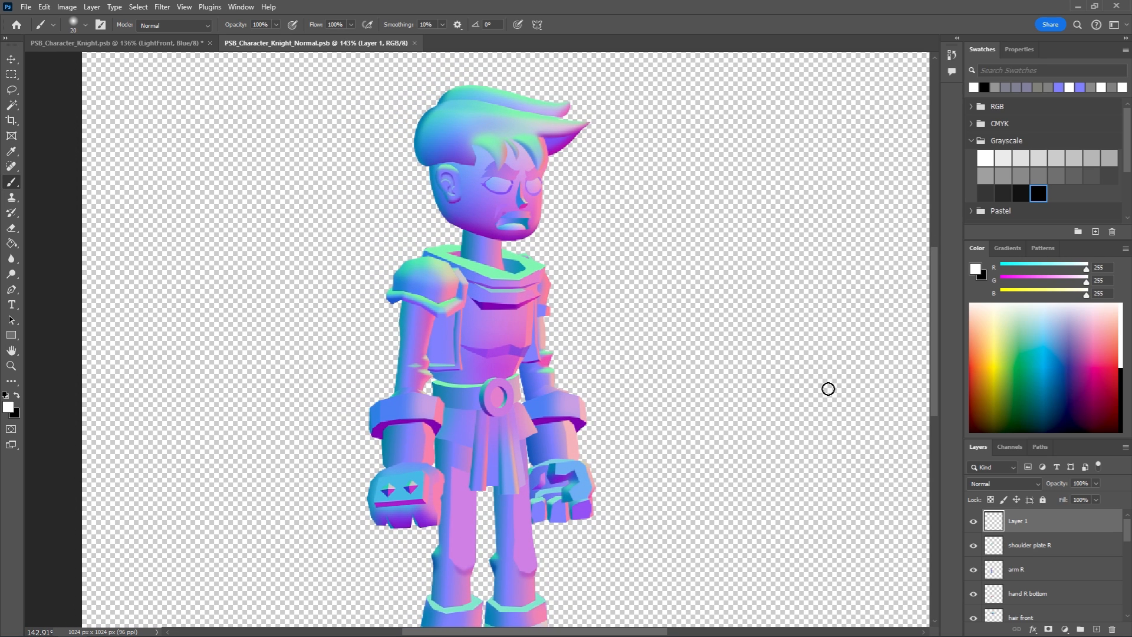
scroll(823, 401, down, 2)
- View the finished normal map's Red, Green and Blue channels one by one
click(1021, 447)
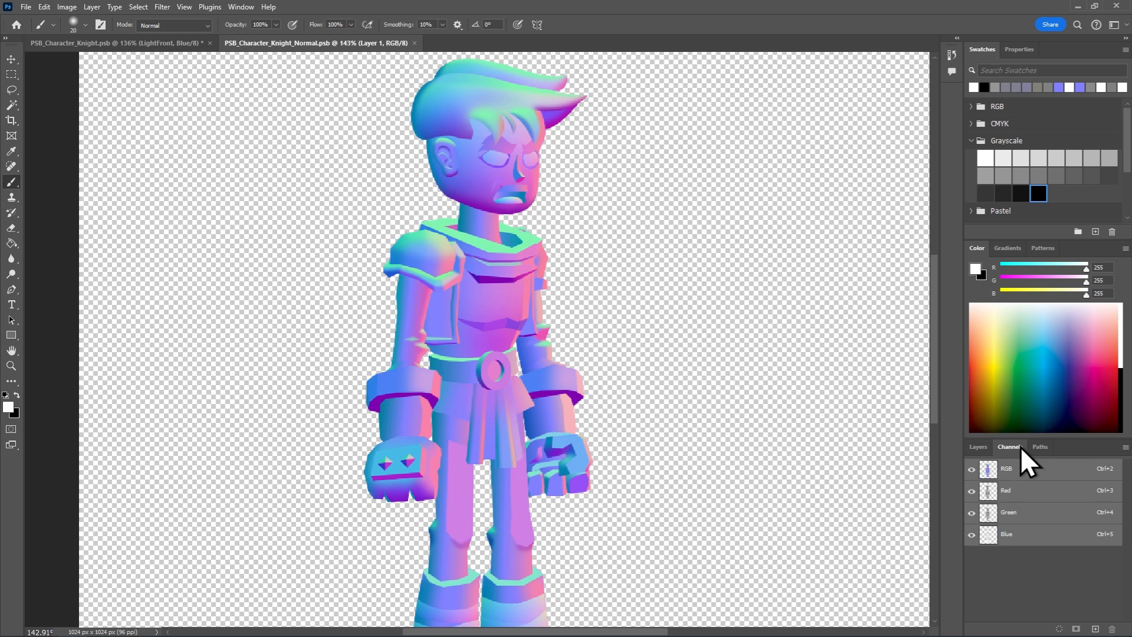
click(1034, 498)
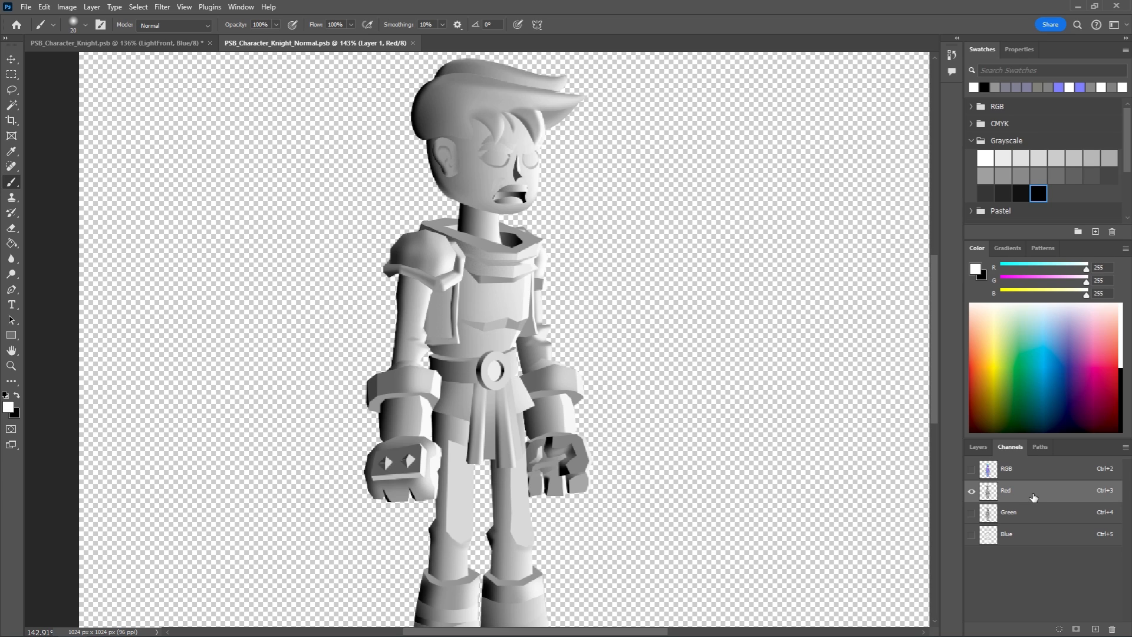
click(1026, 513)
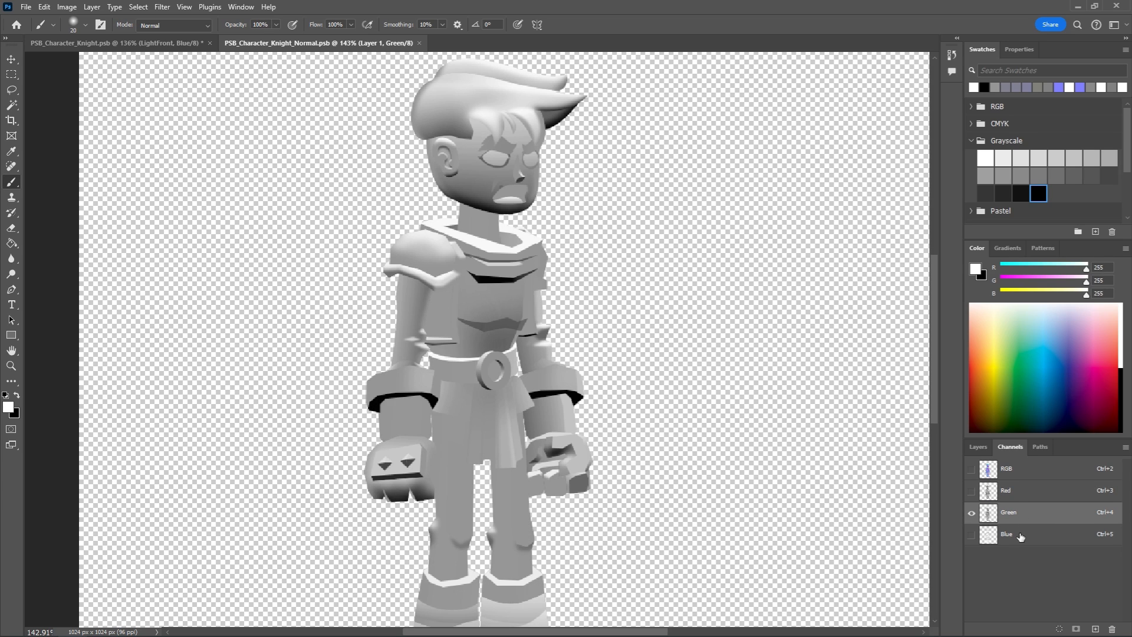
click(1021, 536)
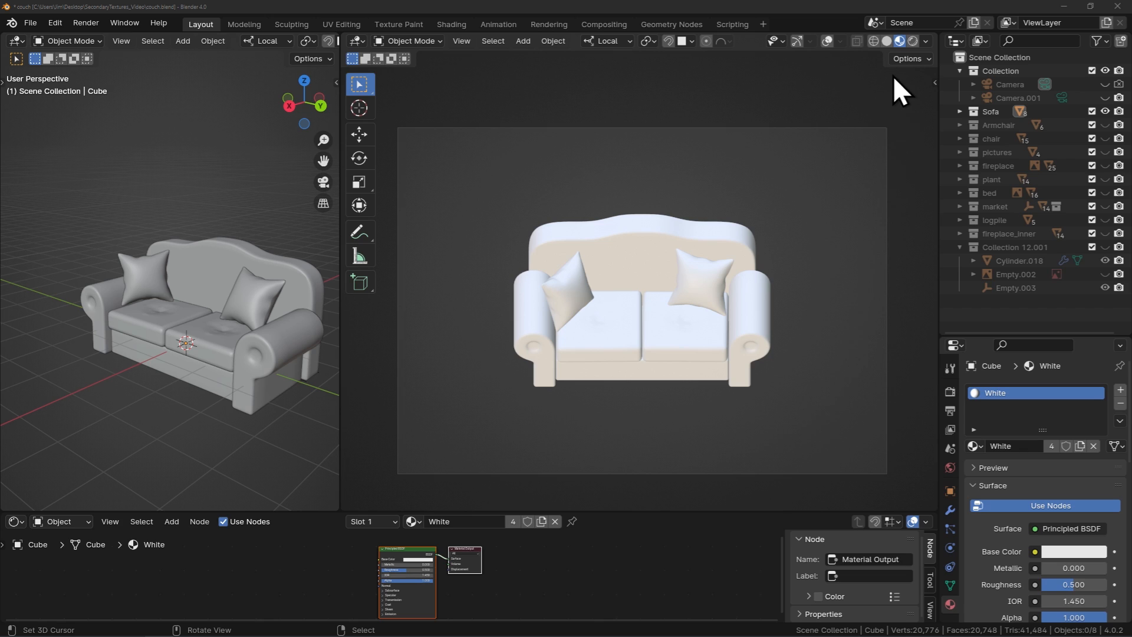
- Display the sofa in the camera view with solid shading and the multicolored normal-map MatCap
click(888, 40)
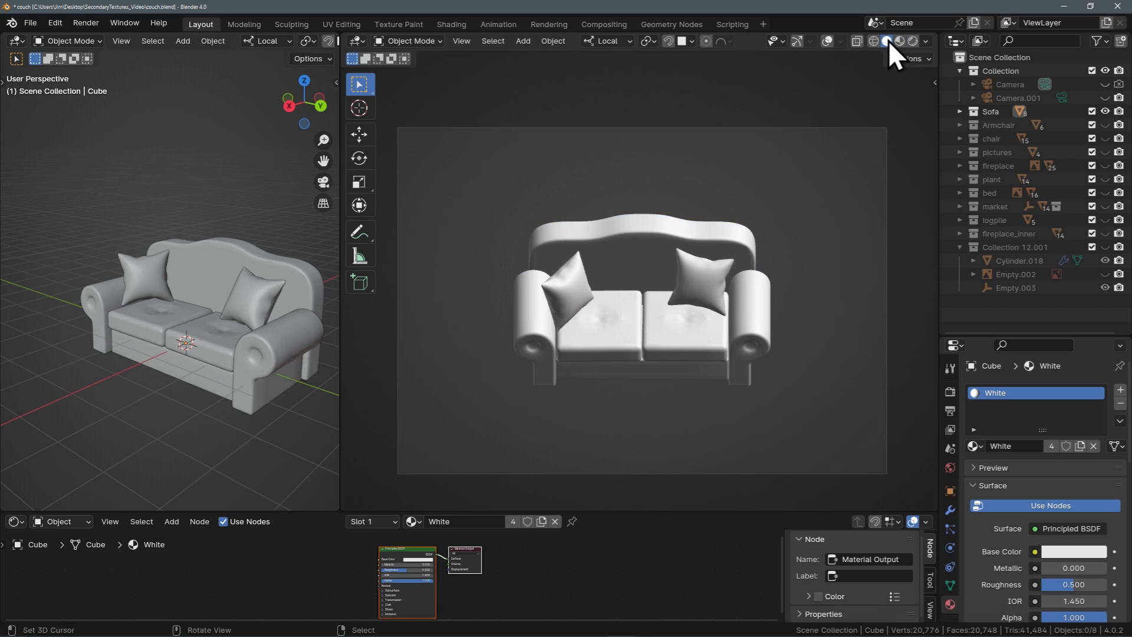
click(926, 40)
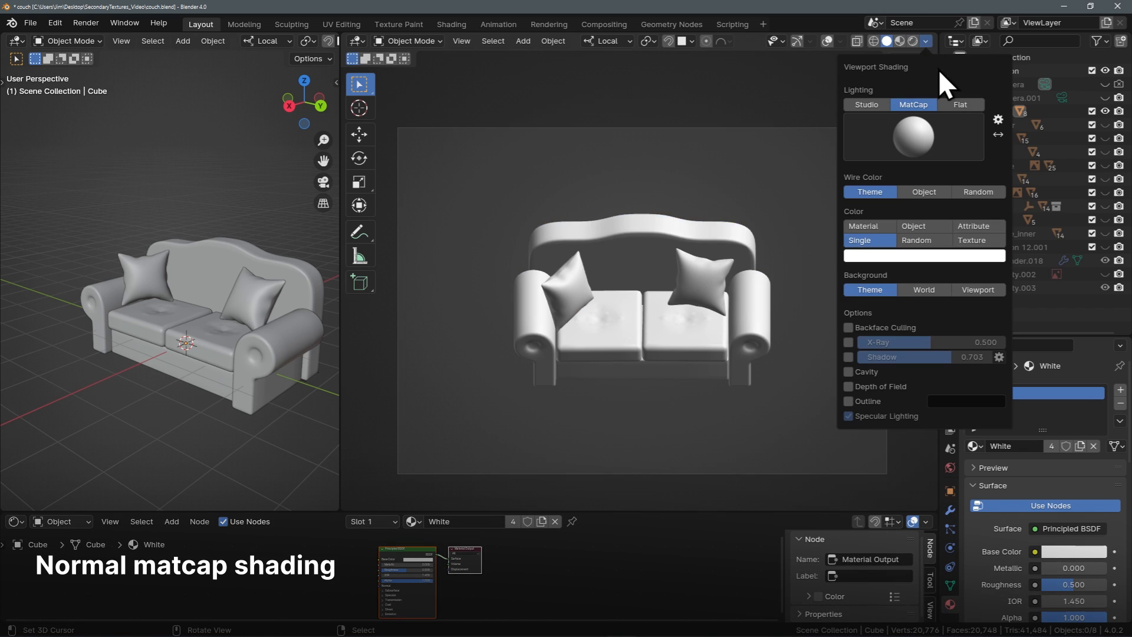
click(936, 129)
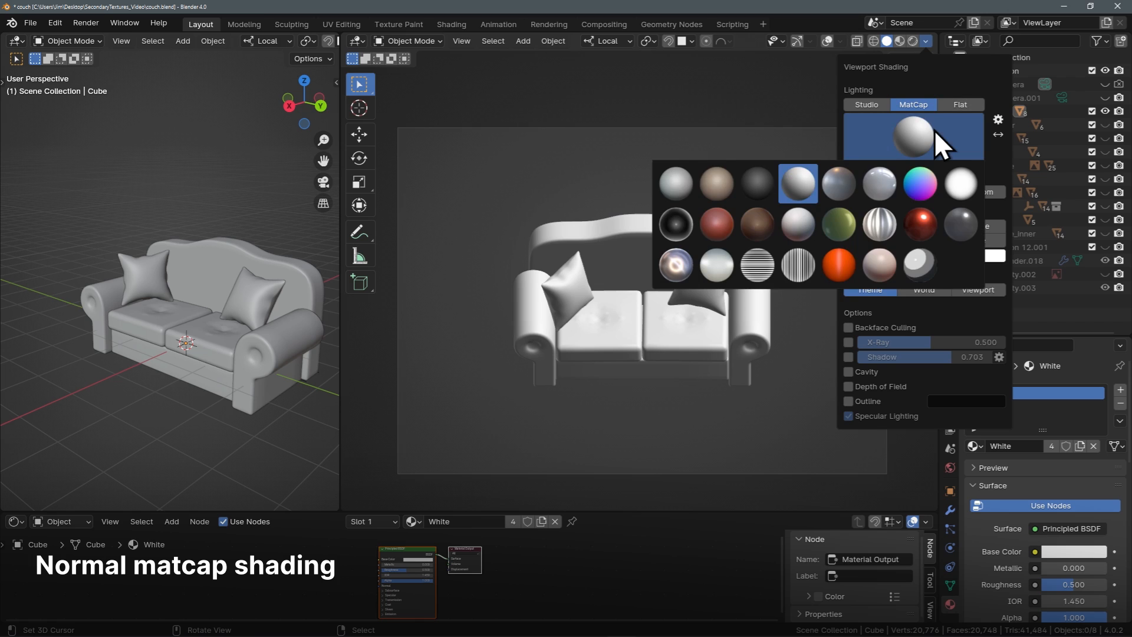
click(923, 178)
- Switch the shading background to a custom Viewport color and set its hex value to 8080FF
click(978, 289)
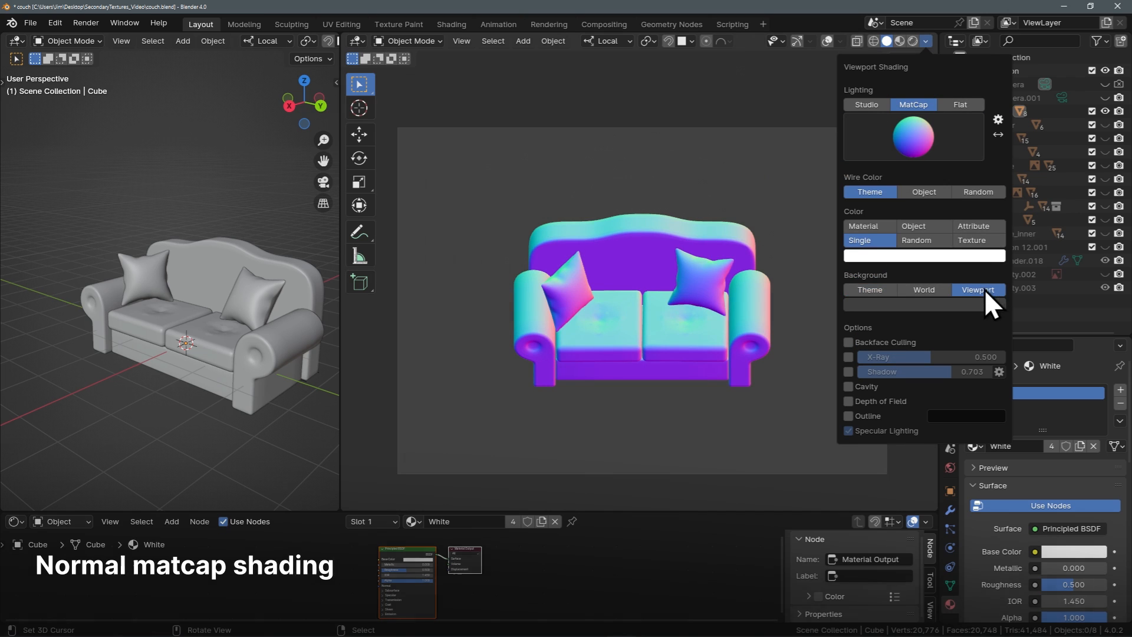
click(924, 304)
click(958, 237)
click(950, 257)
text(8080)
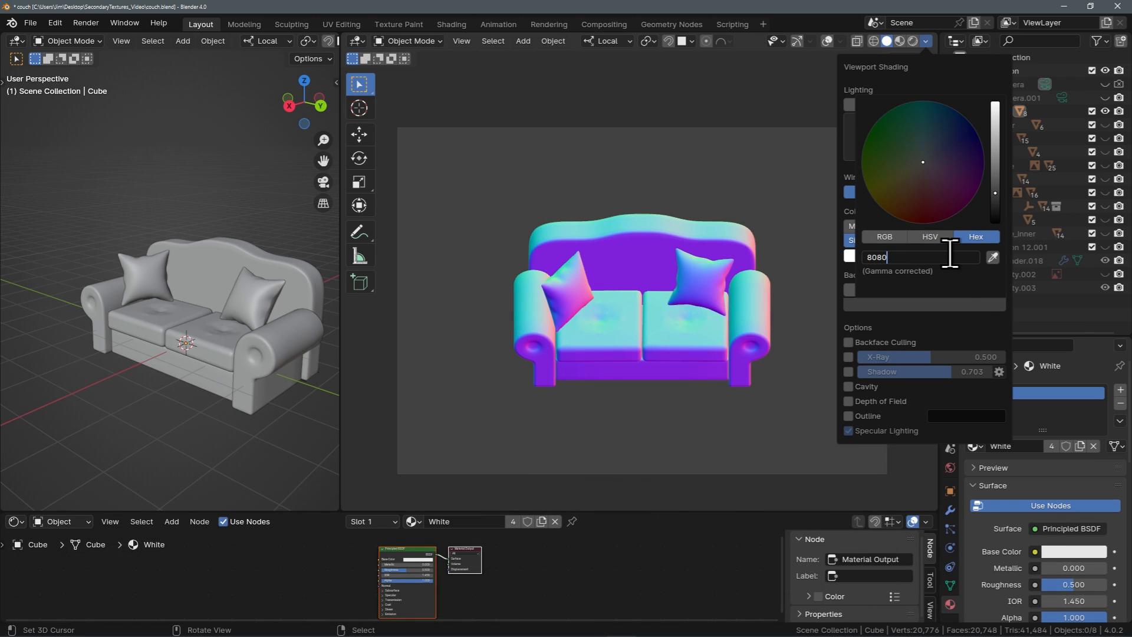
text(FF)
key(Return)
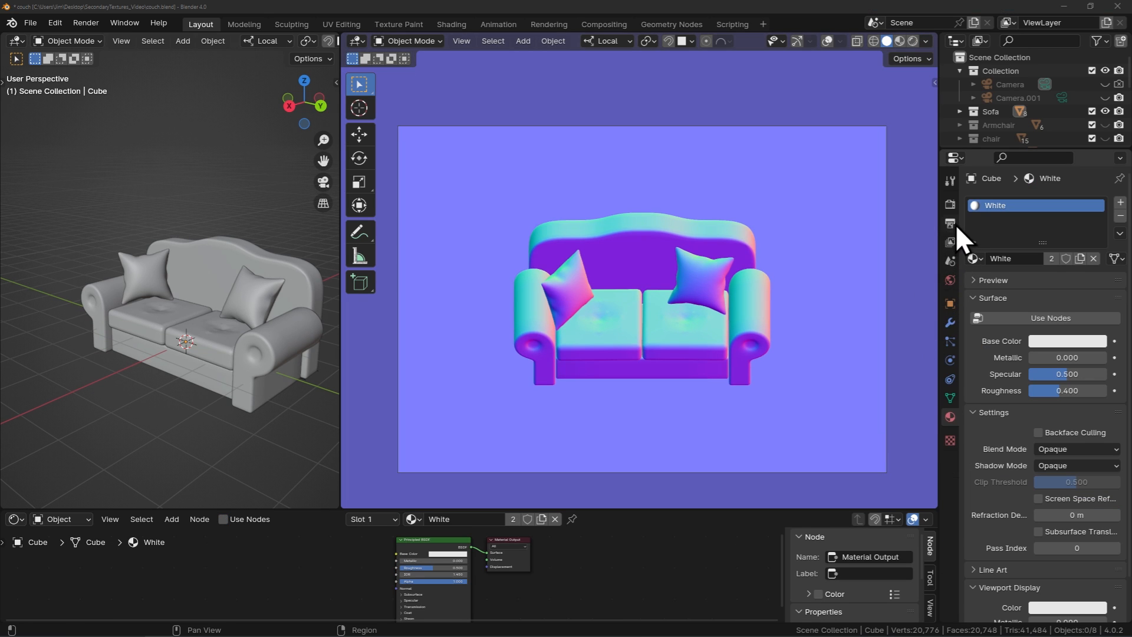
- In the render settings, disable the film's Transparent option and set the View Transform to Standard
click(950, 203)
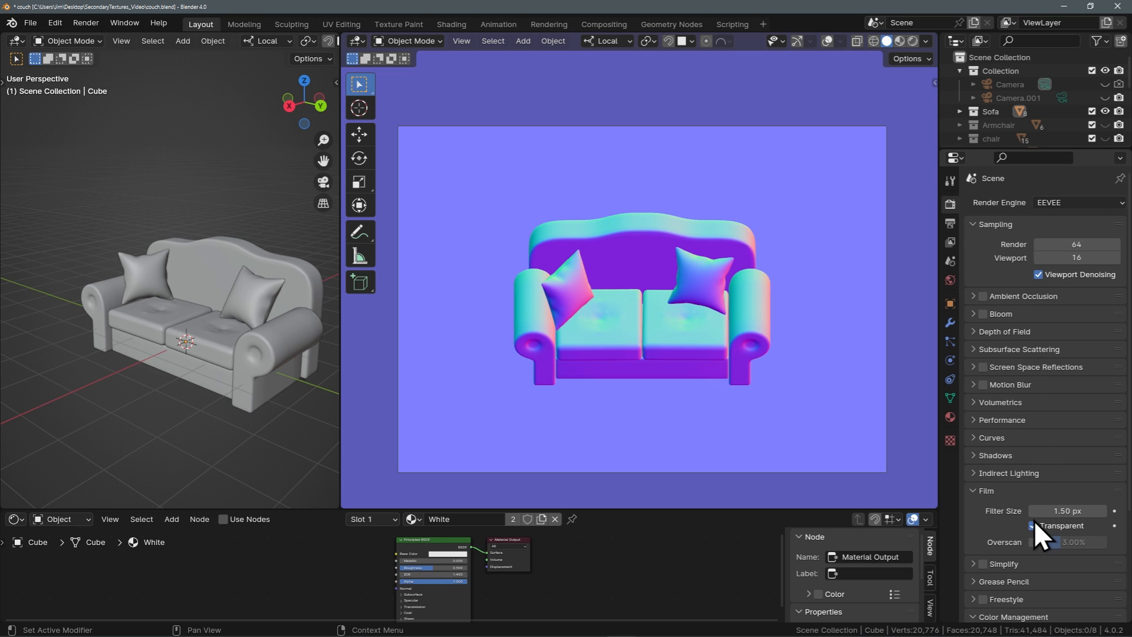
scroll(1035, 520, down, 5)
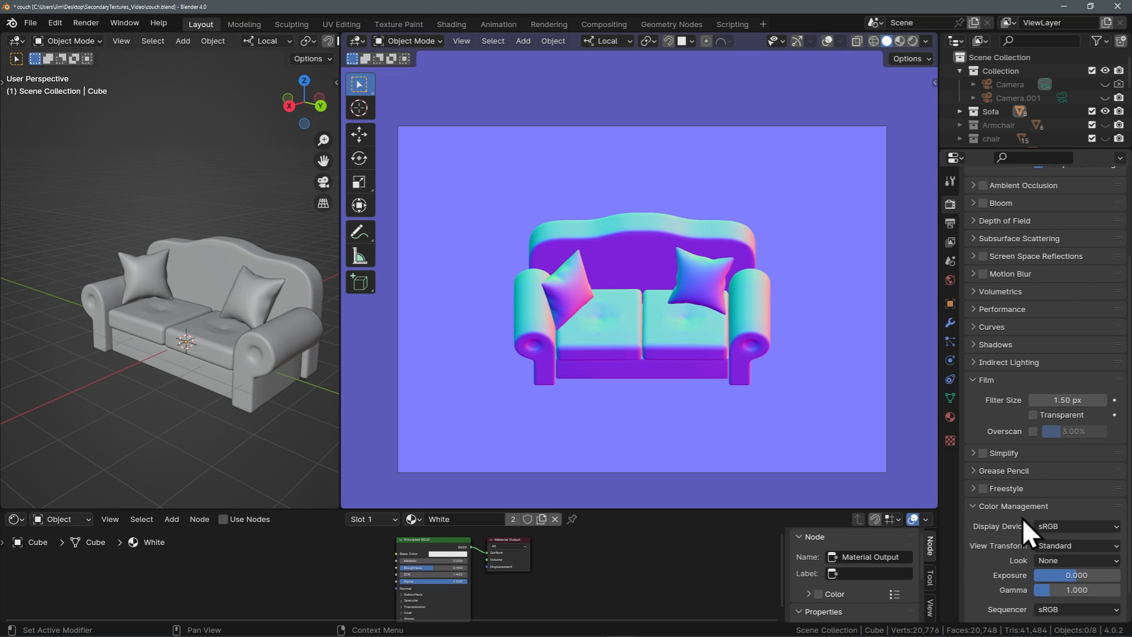
click(1085, 547)
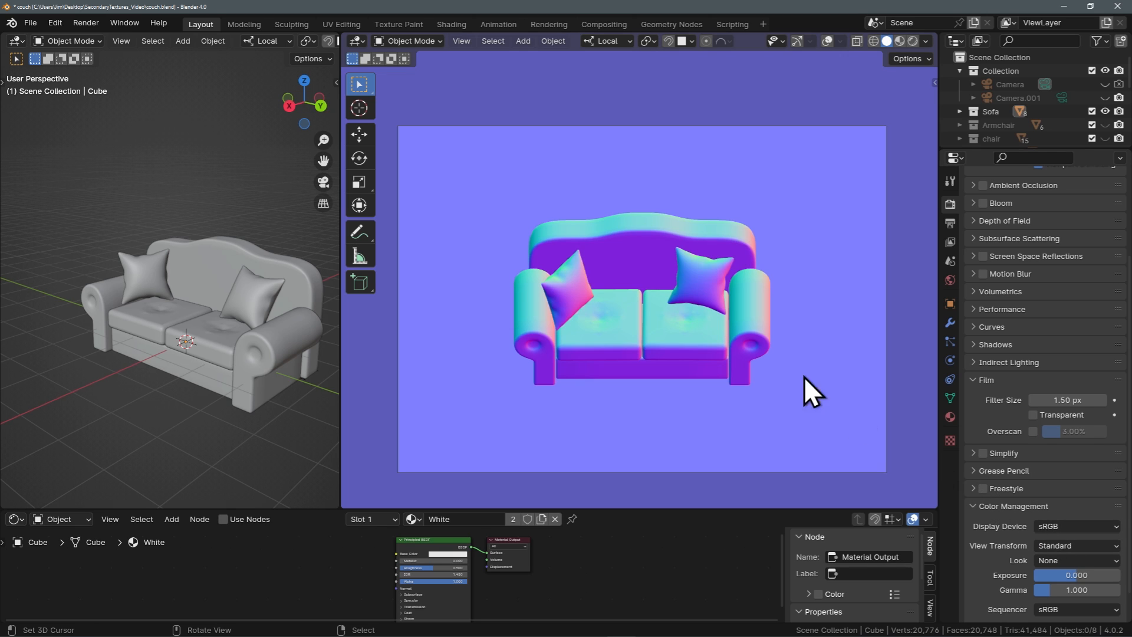
- Make a viewport render image of the sofa's normal map and open the Image commands for the result
click(462, 42)
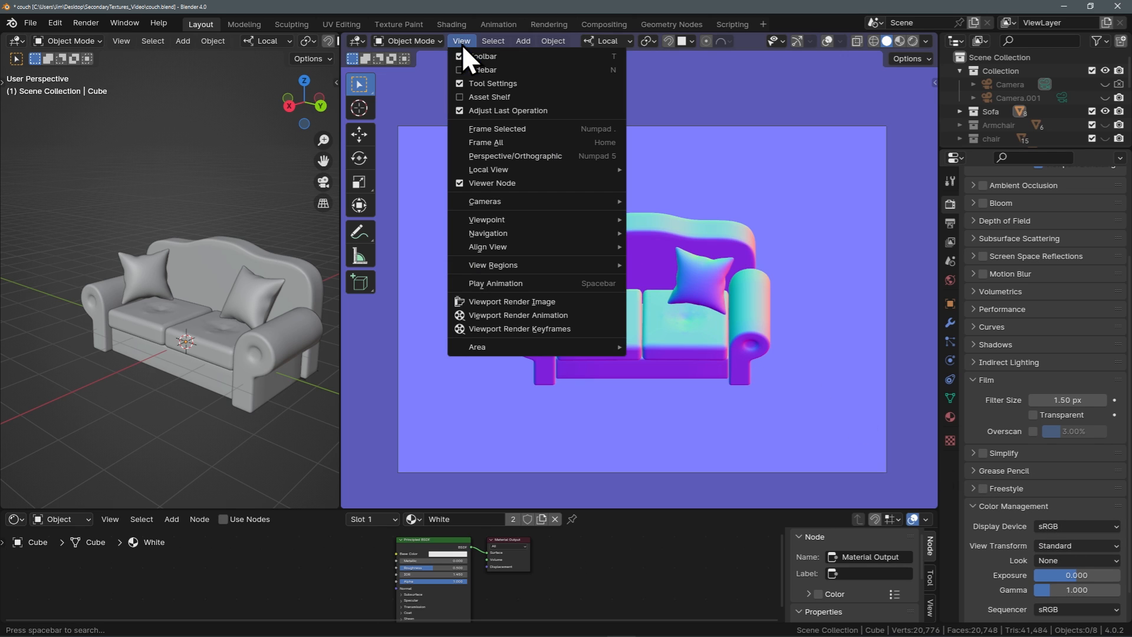
click(532, 301)
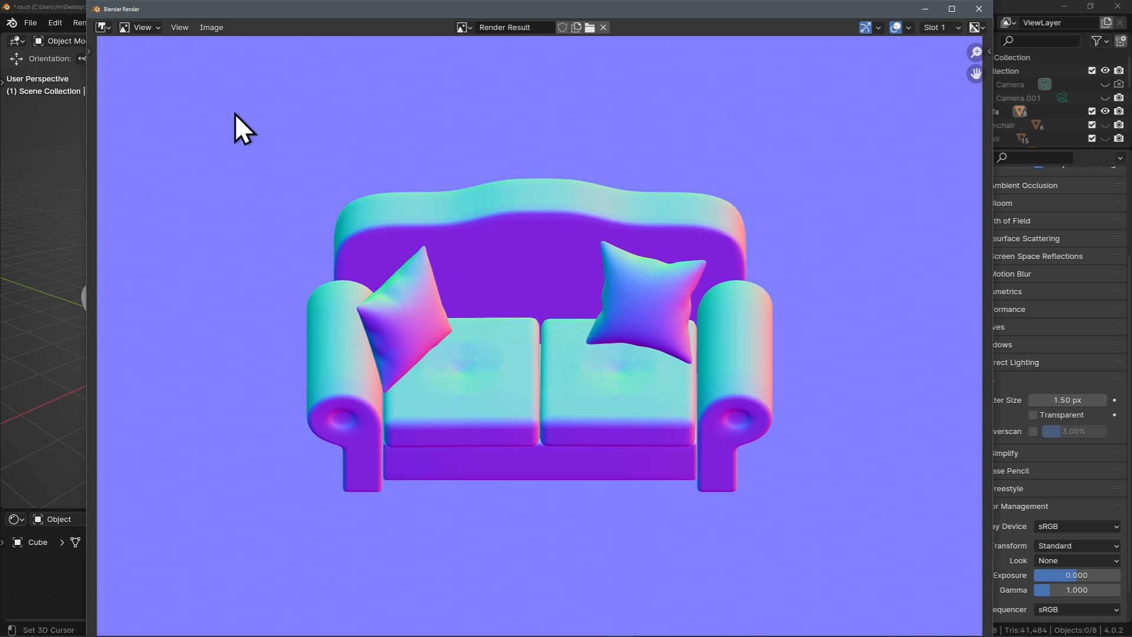
click(217, 33)
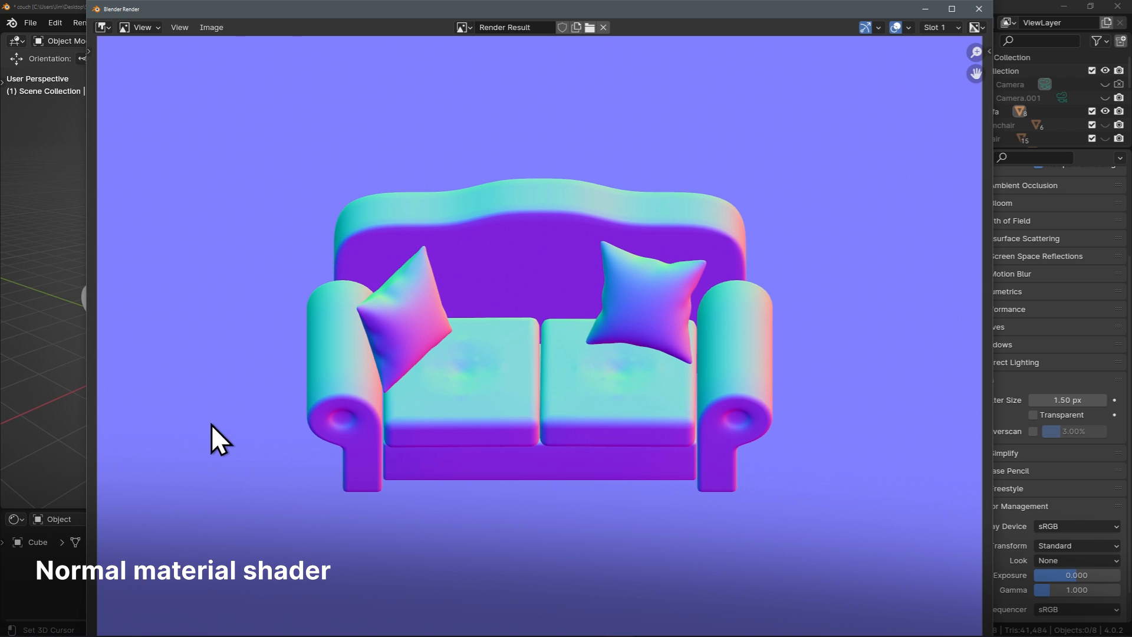
- Close the render result and enlarge the shader node editor to work on the material nodes
click(978, 5)
drag(734, 513, 759, 217)
middle_drag(502, 478, 532, 475)
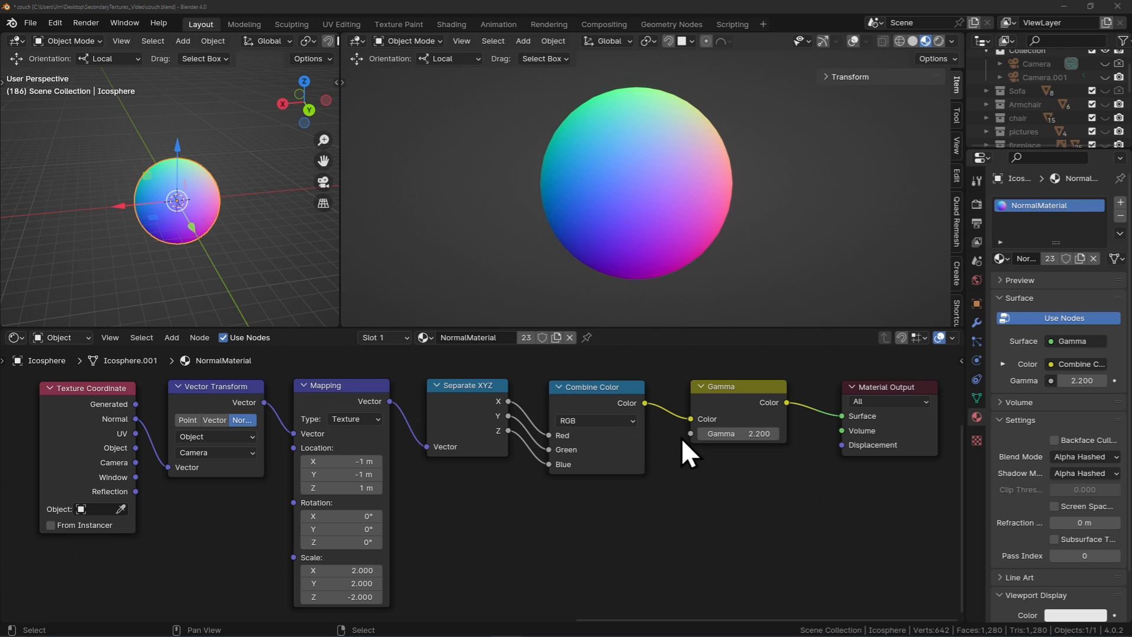
- Link Separate XYZ's X output to the Gamma color input, and set the Mapping node's X location to 0 and X scale to 1
drag(509, 402, 690, 419)
click(353, 462)
text(0)
key(Return)
click(339, 572)
text(1)
key(Return)
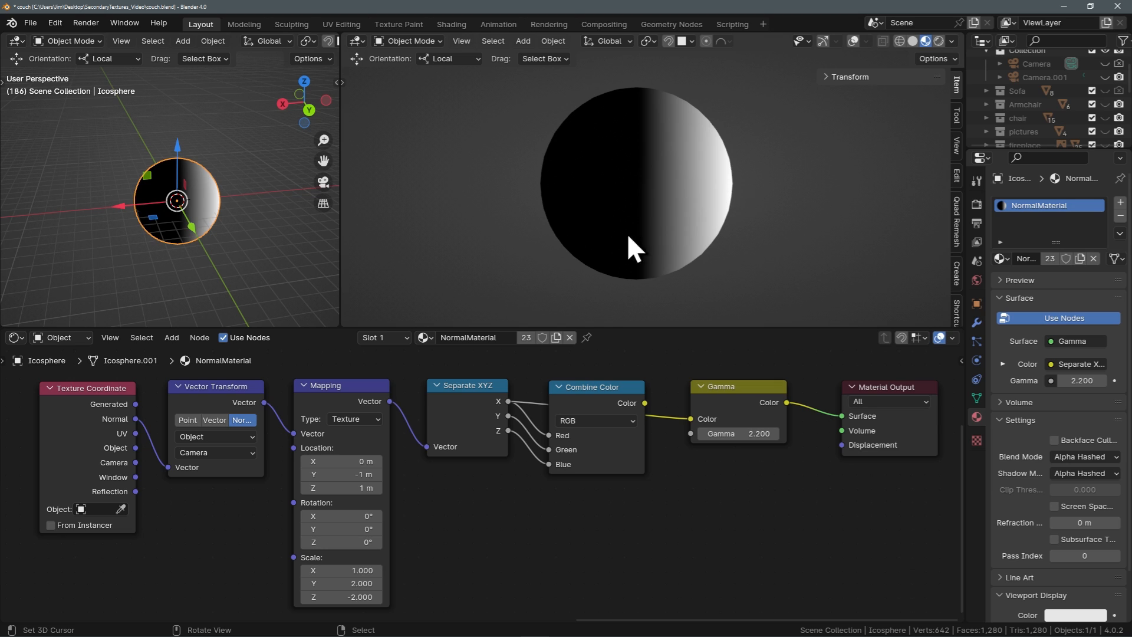
- Set the Mapping node's X location to -1 m and its X scale to 2
click(357, 461)
text(-1)
key(Return)
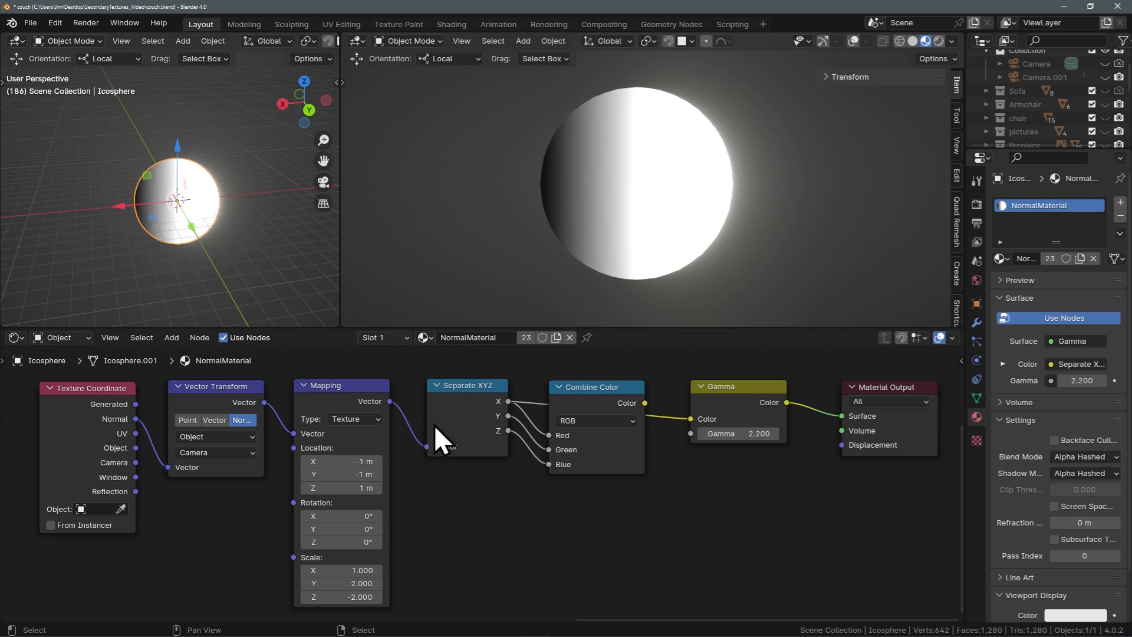
click(360, 567)
text(2)
key(Return)
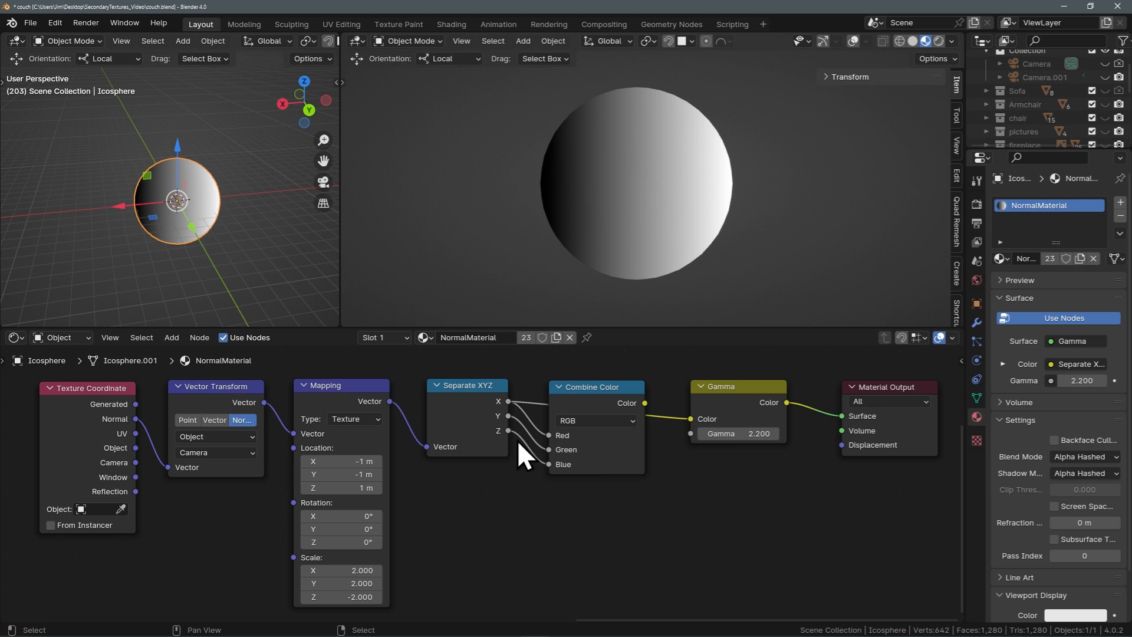
- Compare the X and Combine Color outputs with and without the Gamma node, finishing with Combine Color linked through Gamma to the Surface input
drag(510, 401, 840, 413)
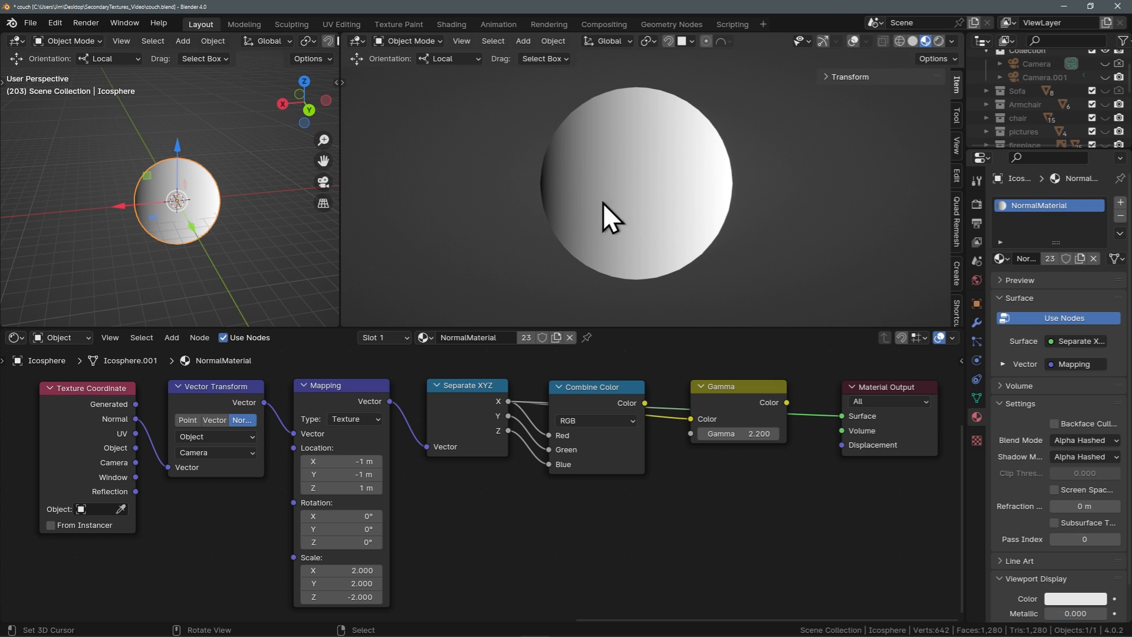
drag(786, 402, 838, 419)
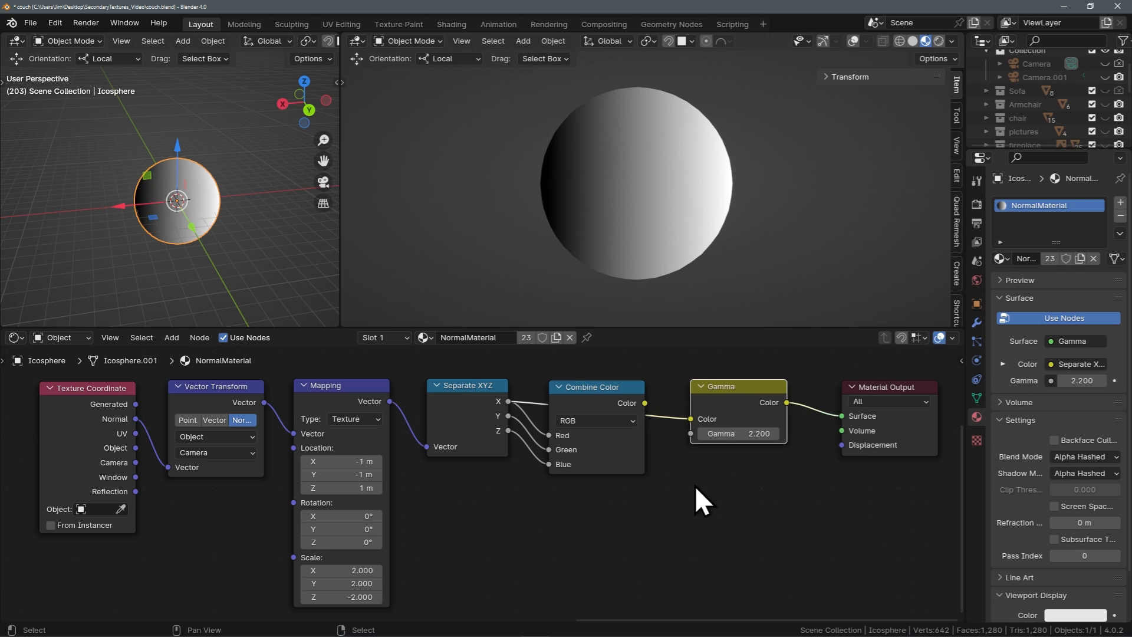
drag(645, 402, 691, 419)
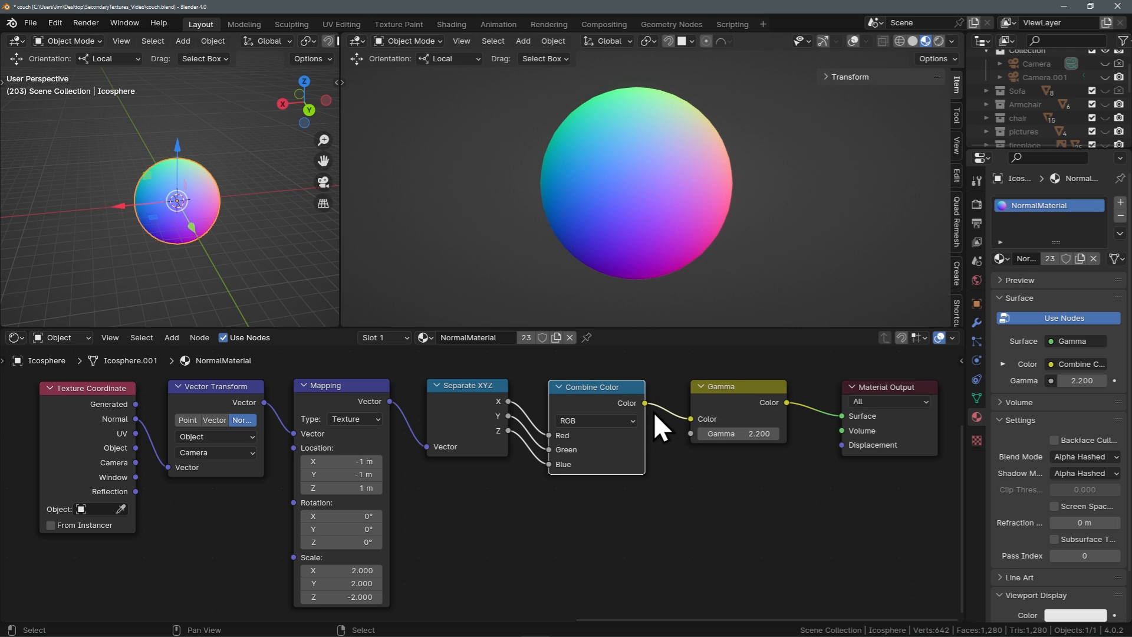
drag(645, 402, 843, 416)
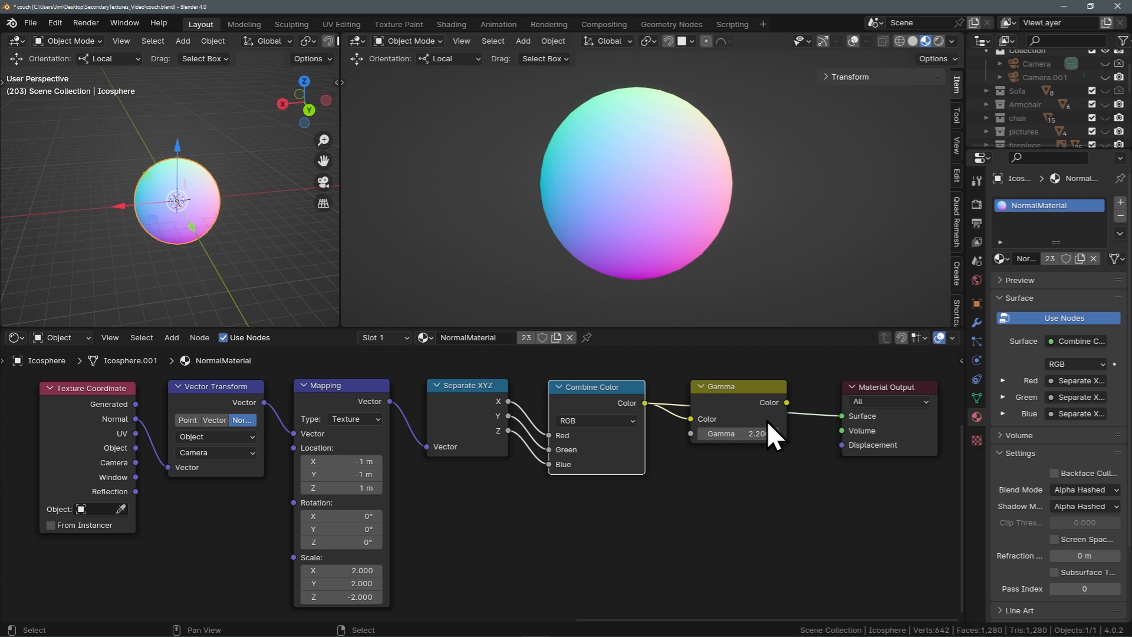
drag(787, 402, 844, 417)
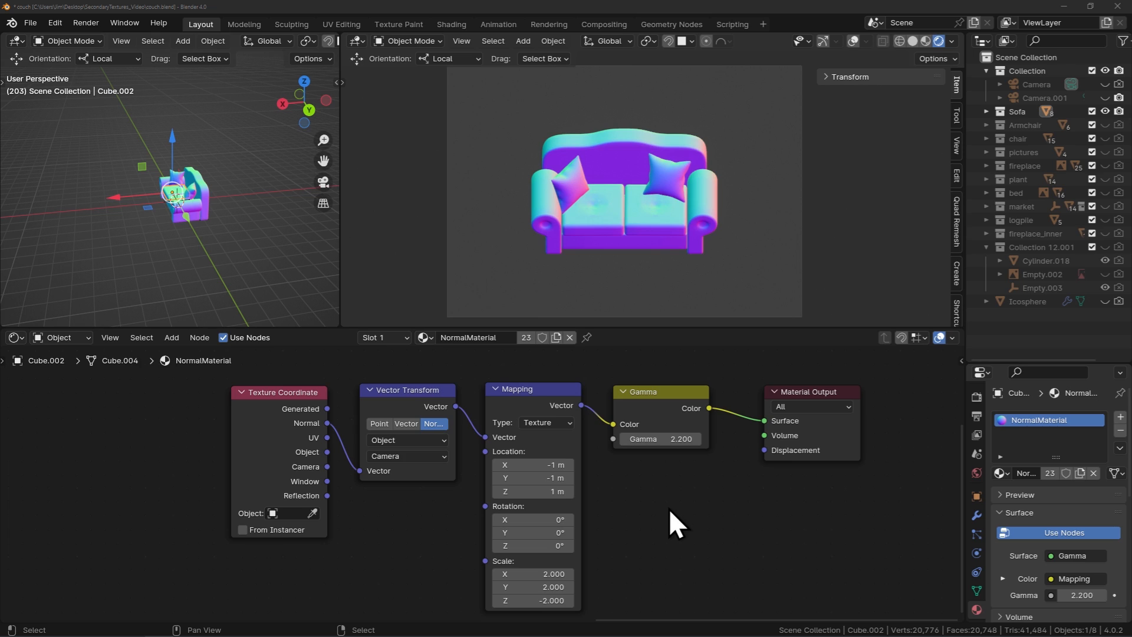
- Set the world background color to hex 8080ff and render the sofa's normal map image
click(977, 473)
click(1077, 504)
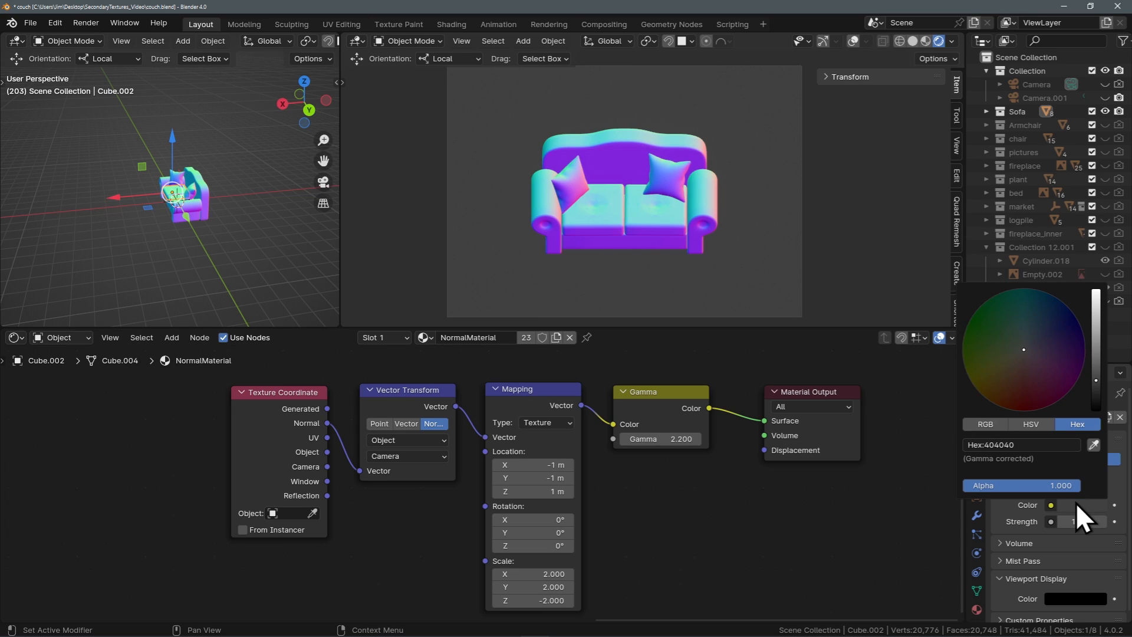
click(1022, 449)
text(8080ff)
key(Return)
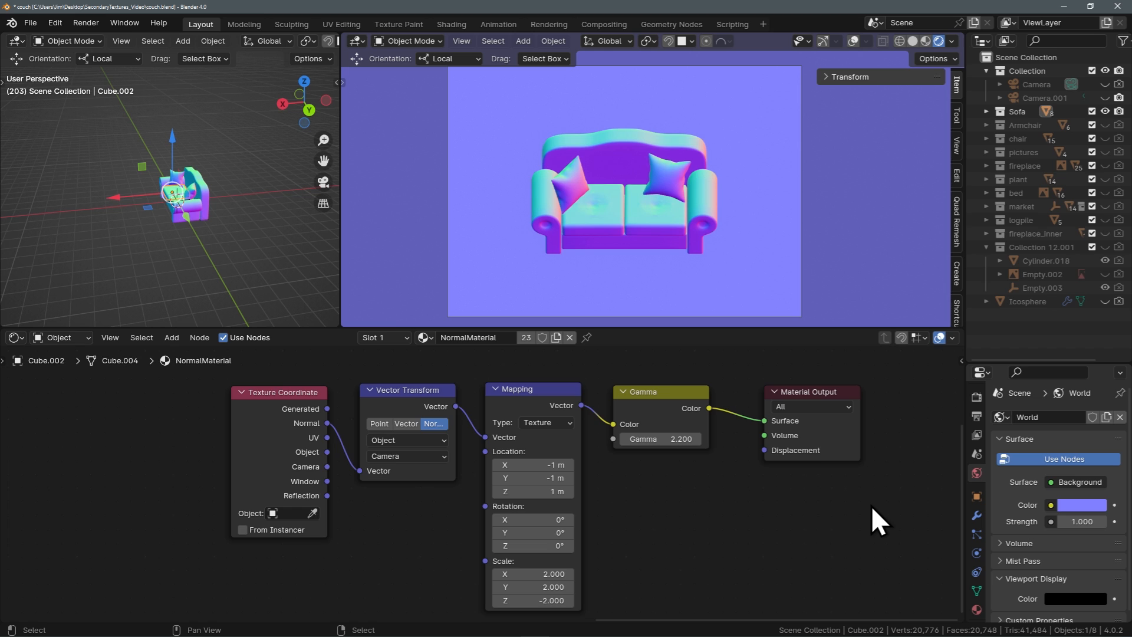
key(F12)
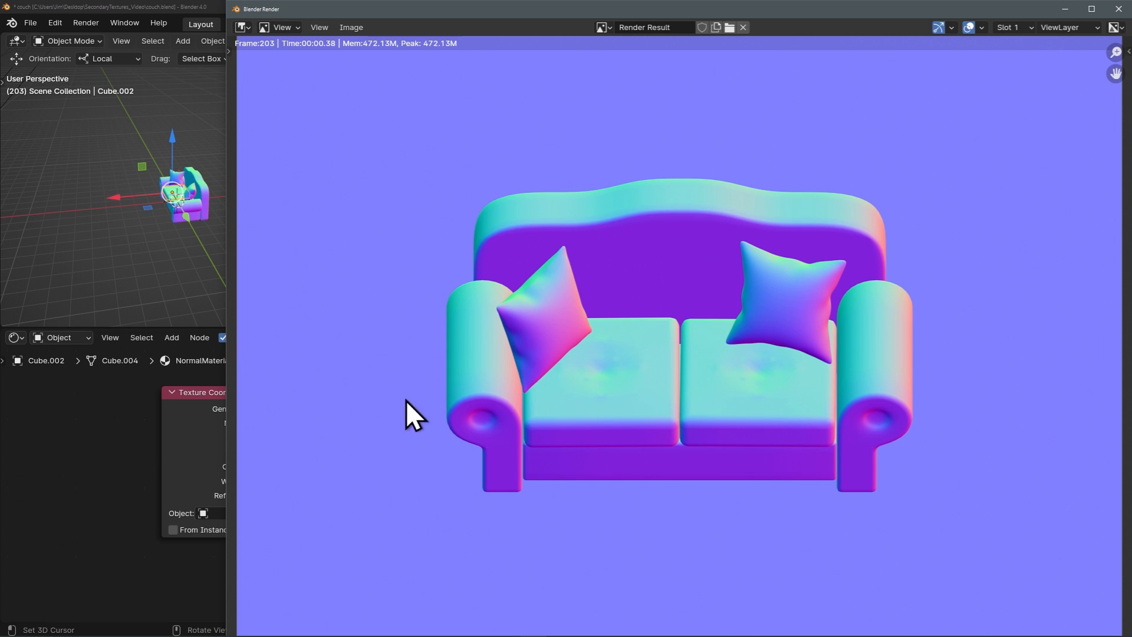
click(352, 29)
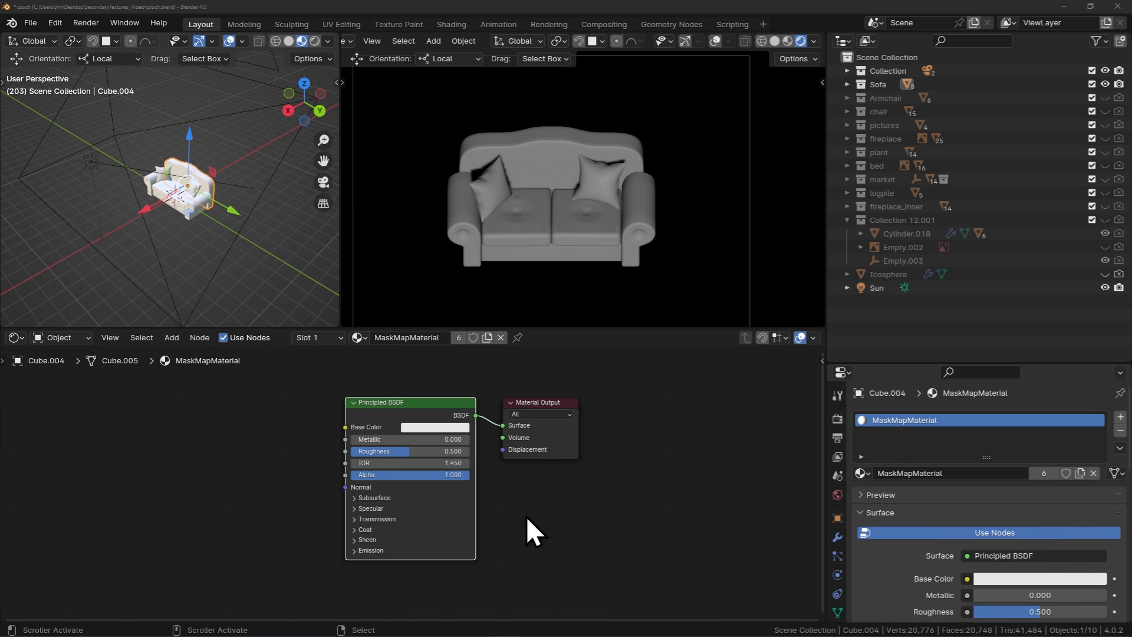
- Spread out the MaskMapMaterial nodes and insert a Shader to RGB node between Principled BSDF and Material Output
drag(417, 399, 188, 394)
drag(555, 403, 639, 402)
key(shift+a)
click(341, 463)
text(shader to rgb)
key(Return)
click(318, 404)
- Insert a Color Ramp node between Shader to RGB and Material Output
key(shift+a)
text(color ramp)
key(Return)
click(434, 406)
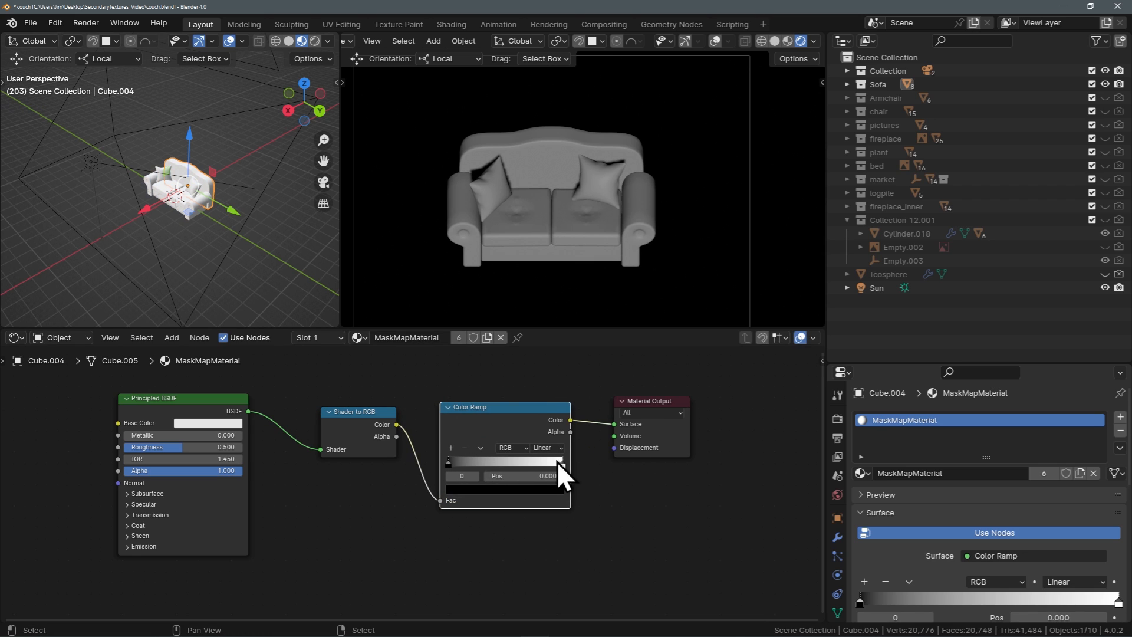
- Color the Color Ramp's first stop red and its second stop black, and move the second stop to position 0.108
click(562, 464)
click(502, 491)
drag(516, 453, 476, 465)
drag(476, 464, 460, 461)
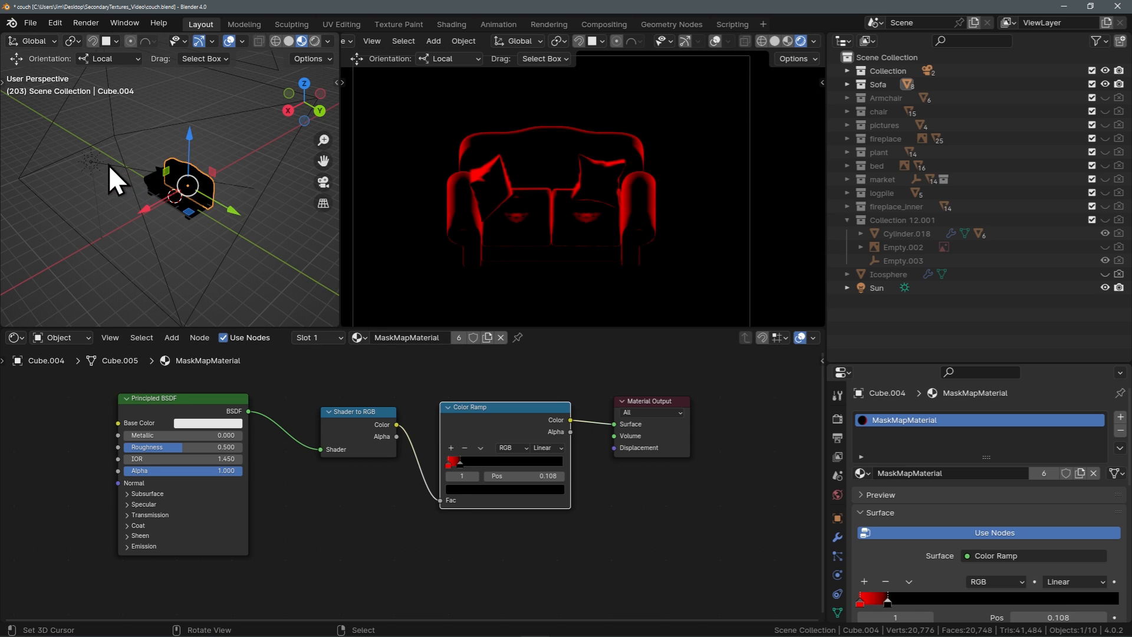
- Turn off the Sun light's Shadow and render the sofa's mask map
click(90, 164)
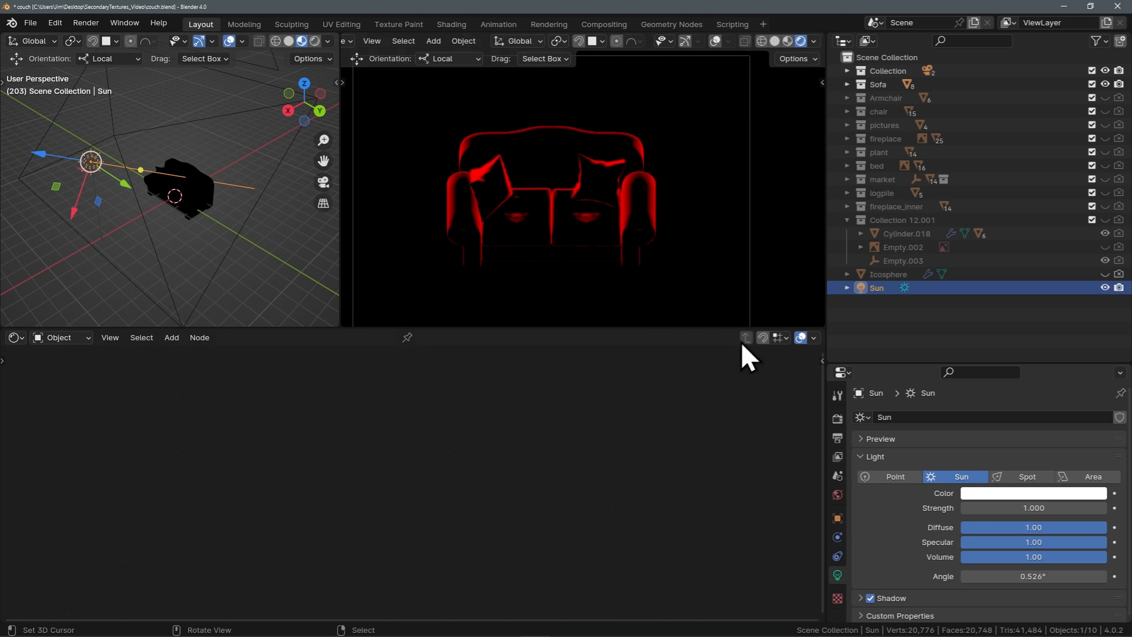
click(870, 599)
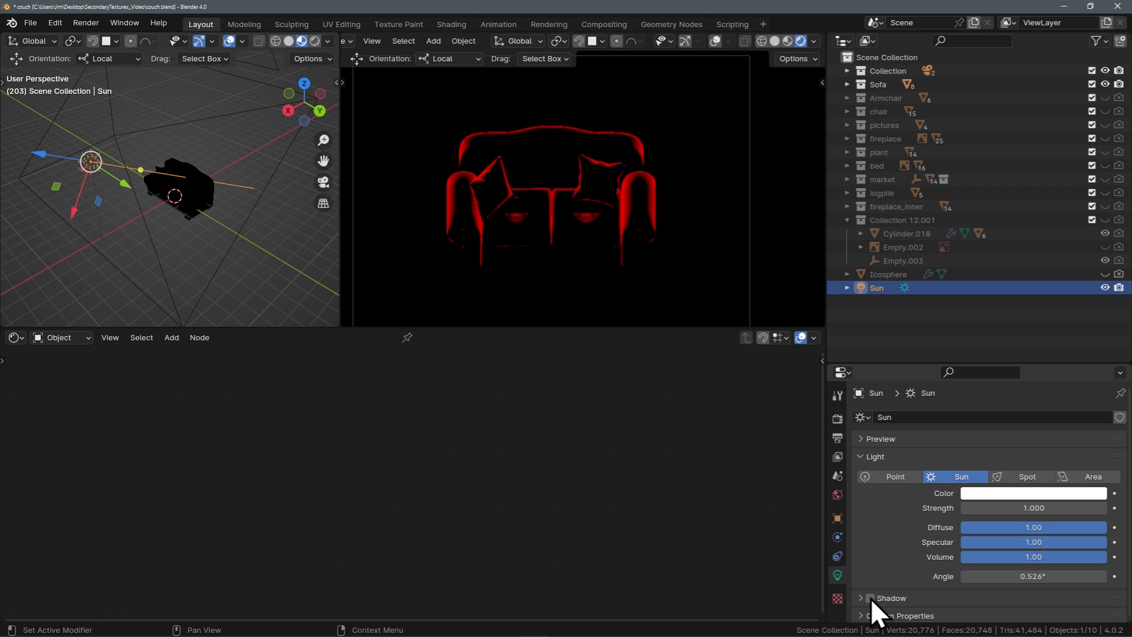
click(632, 231)
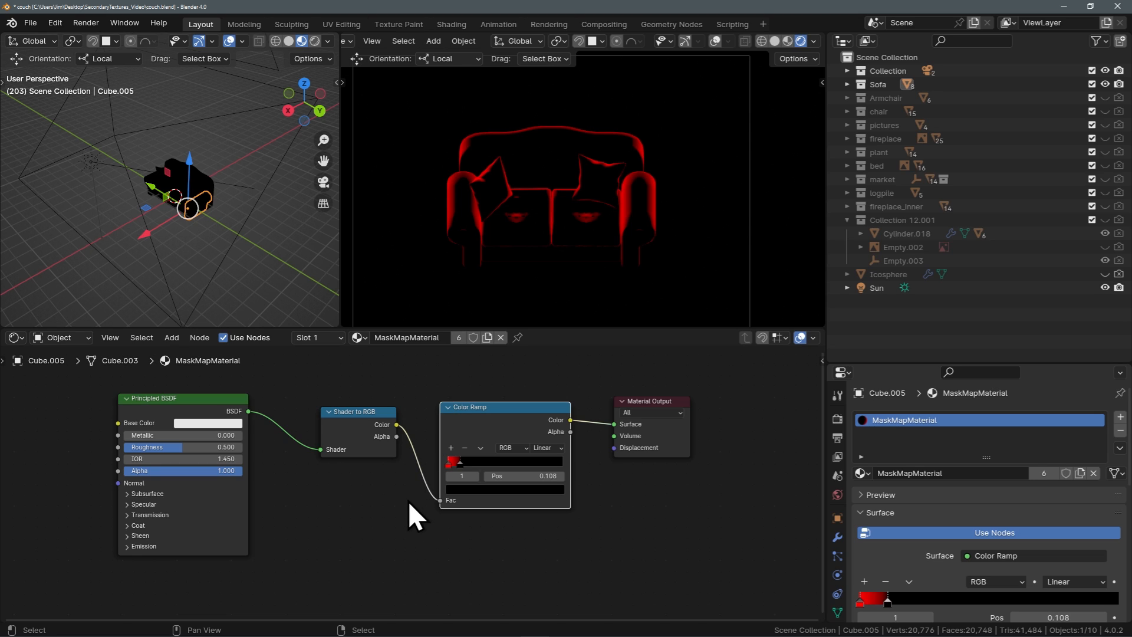
key(F12)
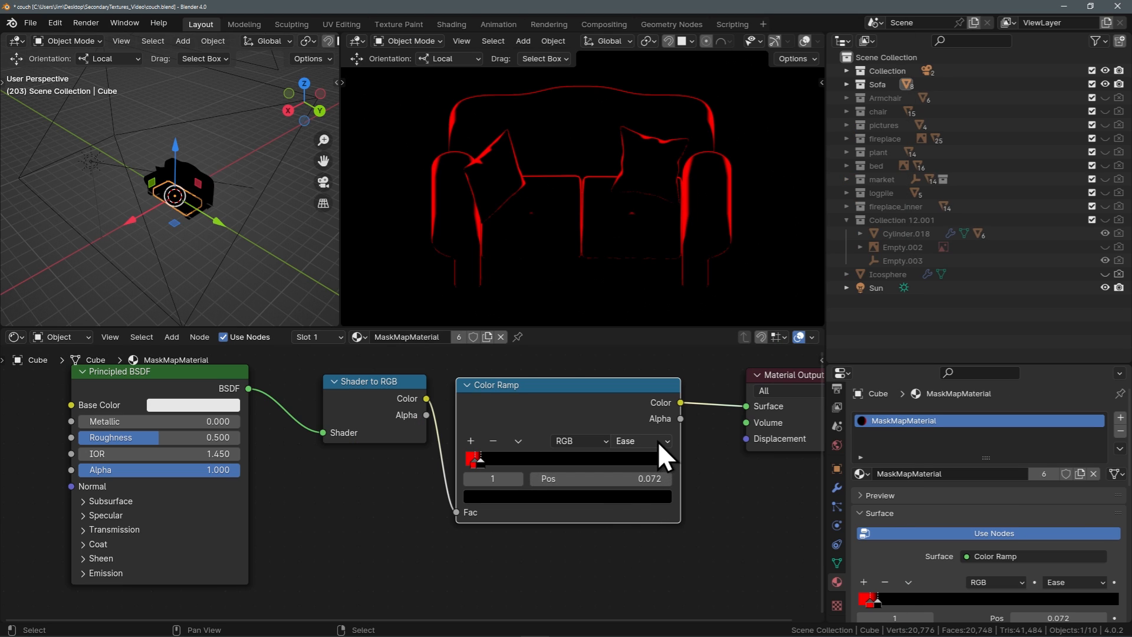
- Set the Color Ramp's interpolation to Constant for hard mask edges
click(657, 441)
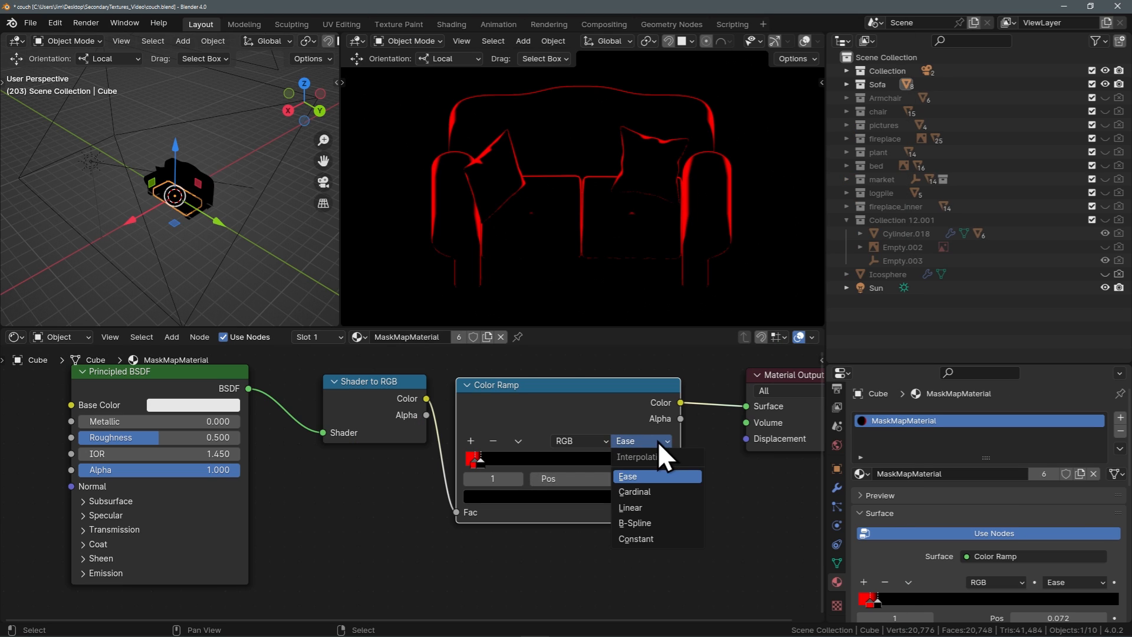
click(660, 538)
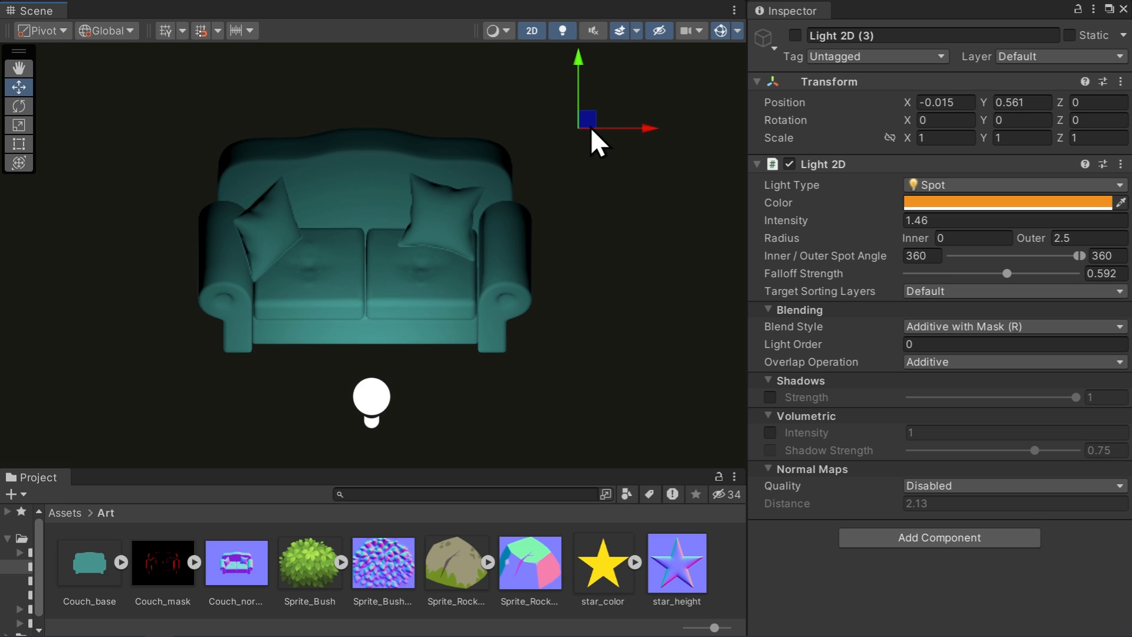
- Switch to Unity, activate the orange Light 2D (3) and move it beside the couch
key(alt+shift+a)
drag(589, 122, 608, 104)
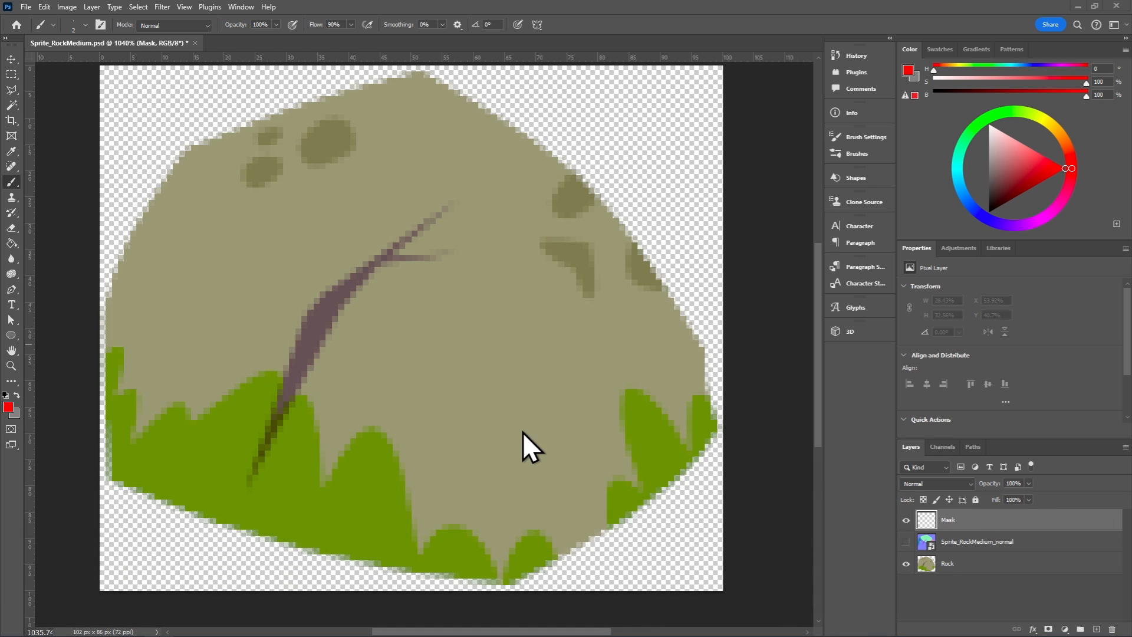
- Switch to Sprite_RockMedium.psb's rock image in Photoshop, try a red brush stroke on the Mask layer and undo it
mouse_move(437, 377)
mouse_down()
mouse_move(506, 373)
mouse_move(543, 455)
mouse_up()
key(ctrl+z)
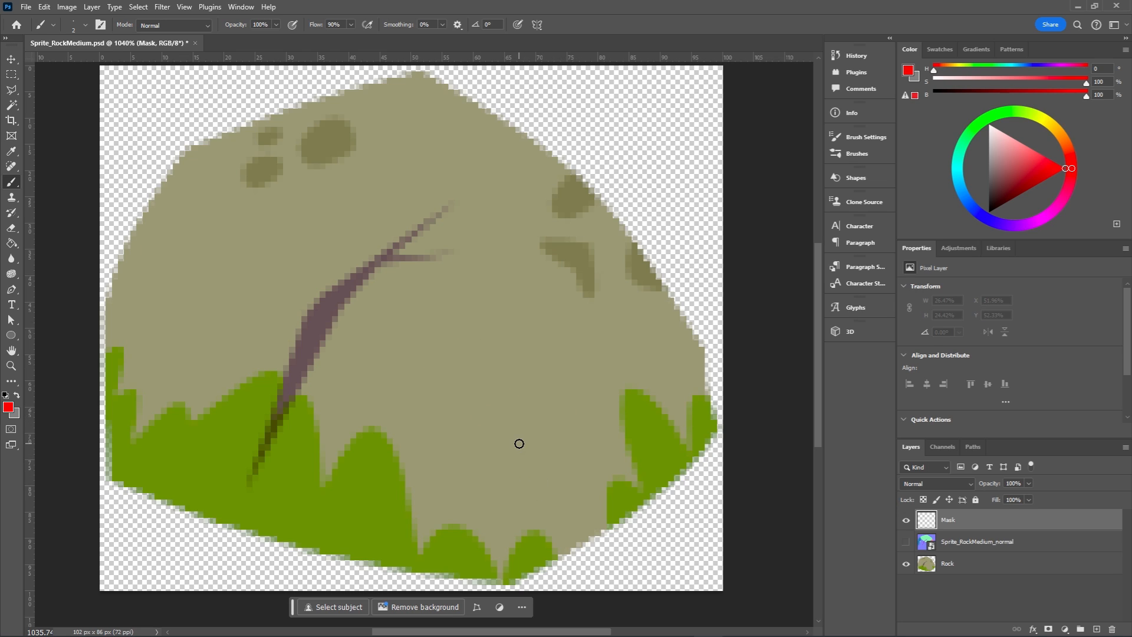
- Fill the Mask layer with black and lower its opacity to 48% so the rock shows through
key(g)
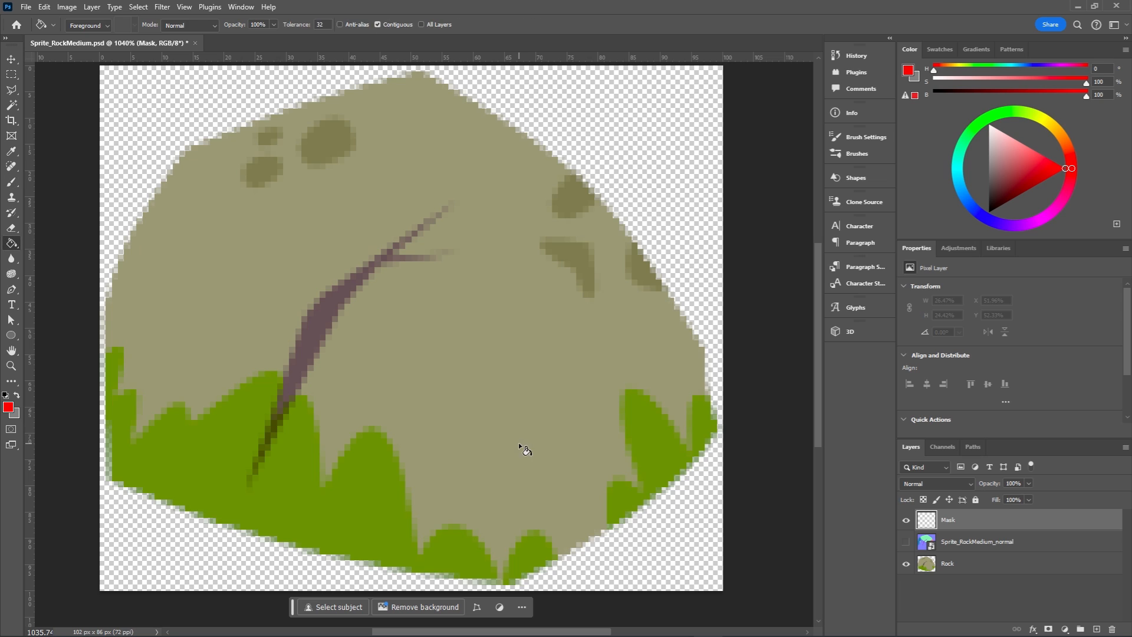
key(d)
click(646, 217)
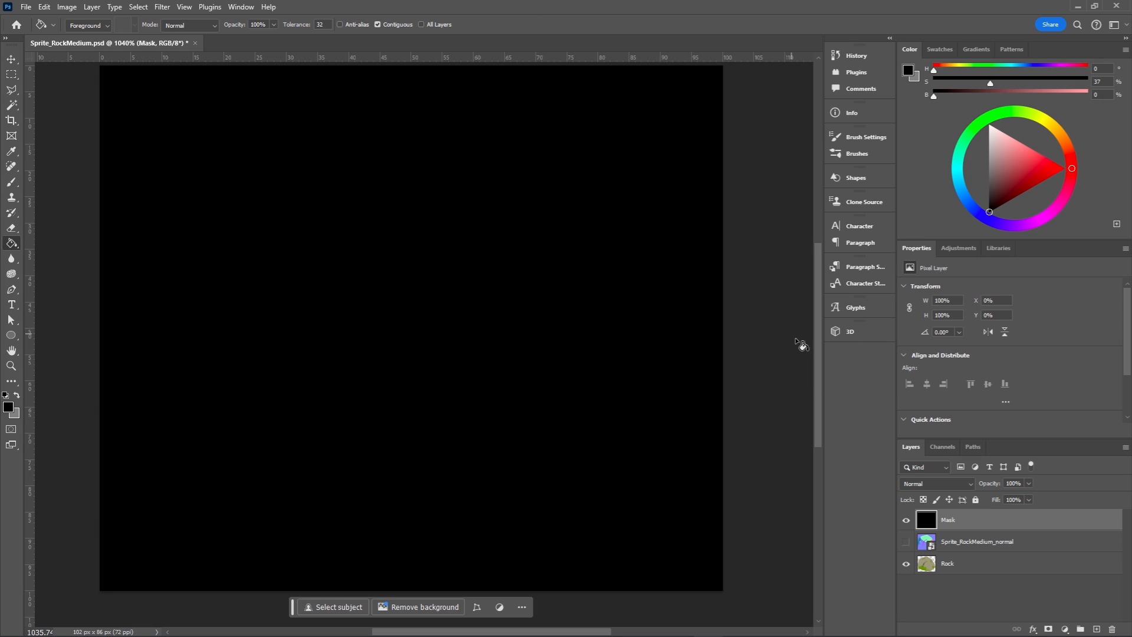
double_click(964, 525)
drag(904, 260, 882, 259)
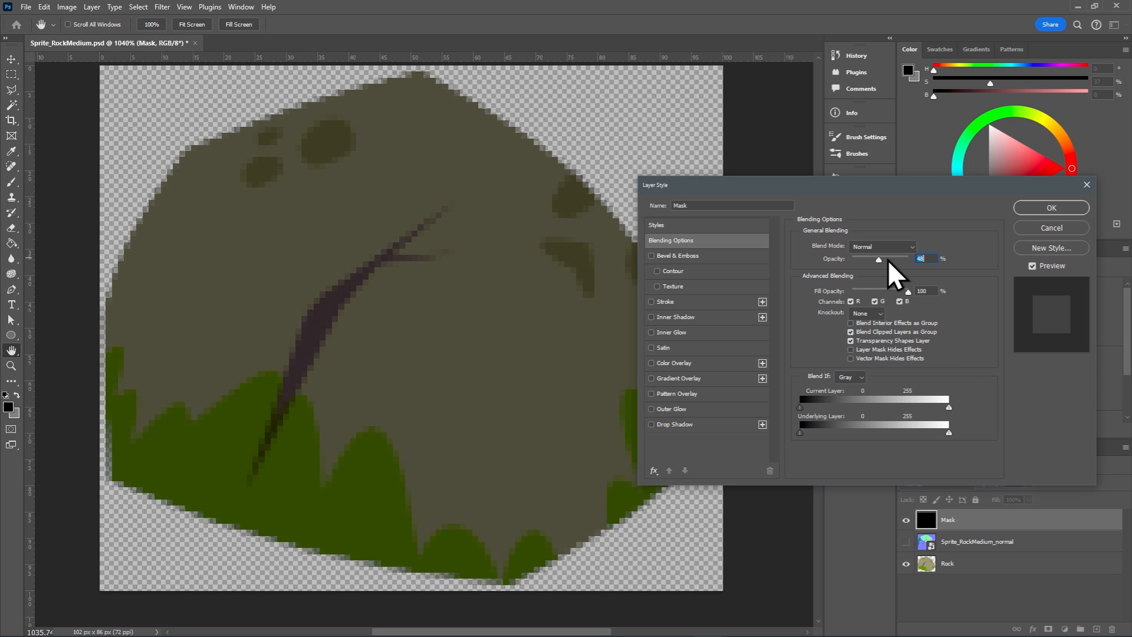
click(1053, 209)
- Isolate the Mask layer's Red channel, set the foreground colour to white and paint a triangle outline on the rock's front face
click(943, 452)
click(979, 524)
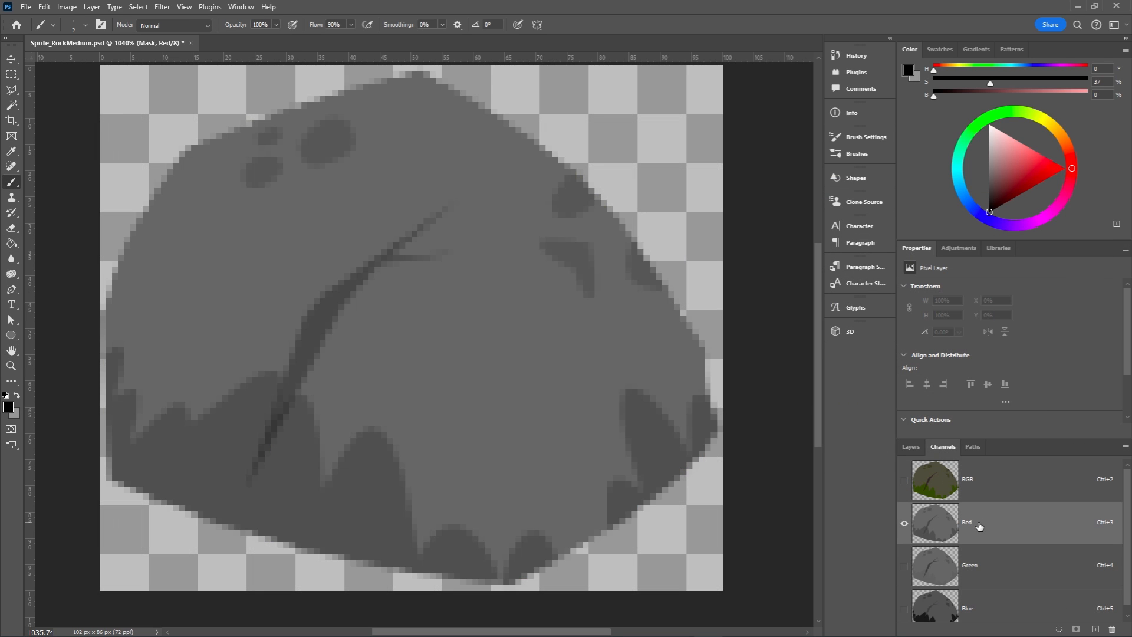
drag(934, 96, 1115, 100)
drag(990, 83, 930, 86)
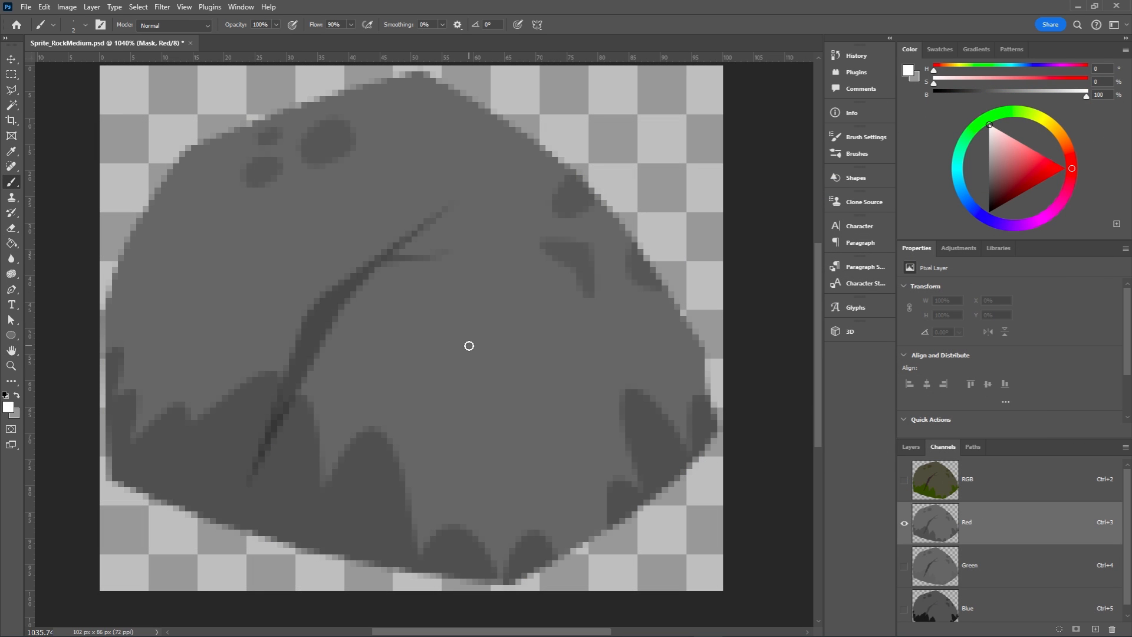
mouse_move(507, 333)
mouse_down()
mouse_move(464, 413)
mouse_move(567, 409)
mouse_up()
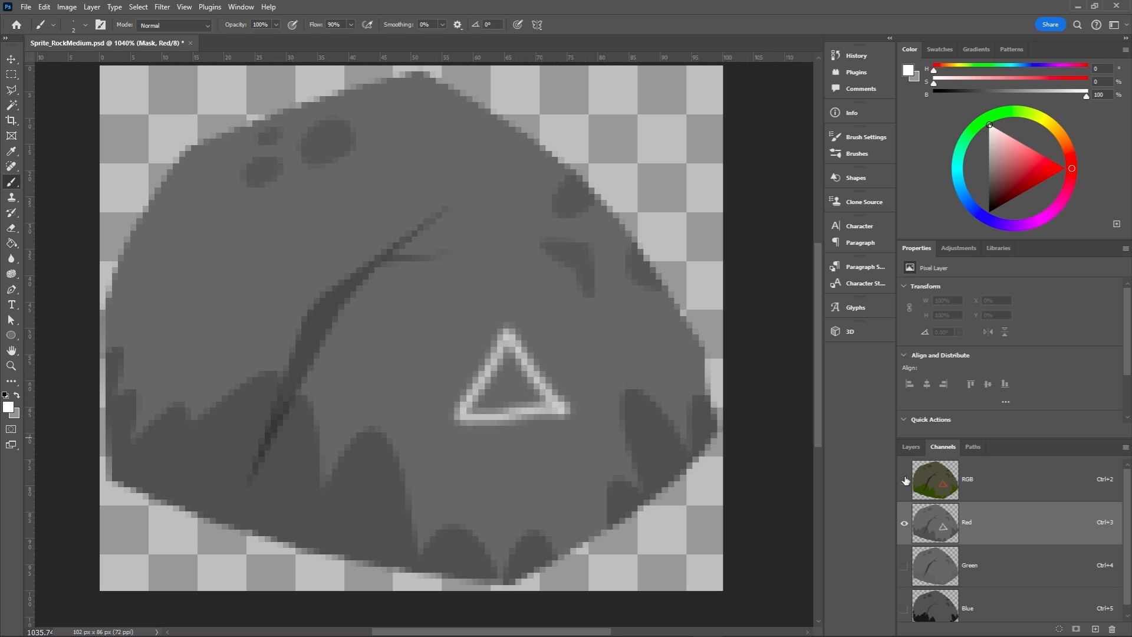
- Complete the white rune with a horizontal bar and three short rays above the triangle and a dot below it
click(912, 447)
drag(438, 333, 573, 325)
drag(460, 294, 471, 304)
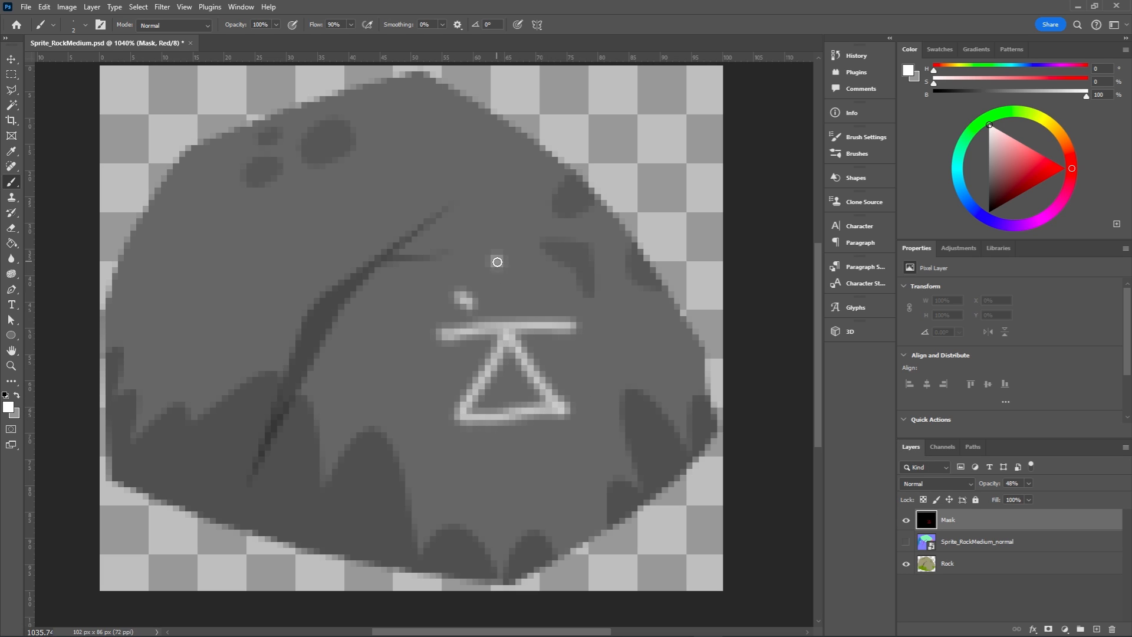
drag(496, 260, 501, 300)
drag(535, 287, 526, 303)
drag(511, 447, 520, 451)
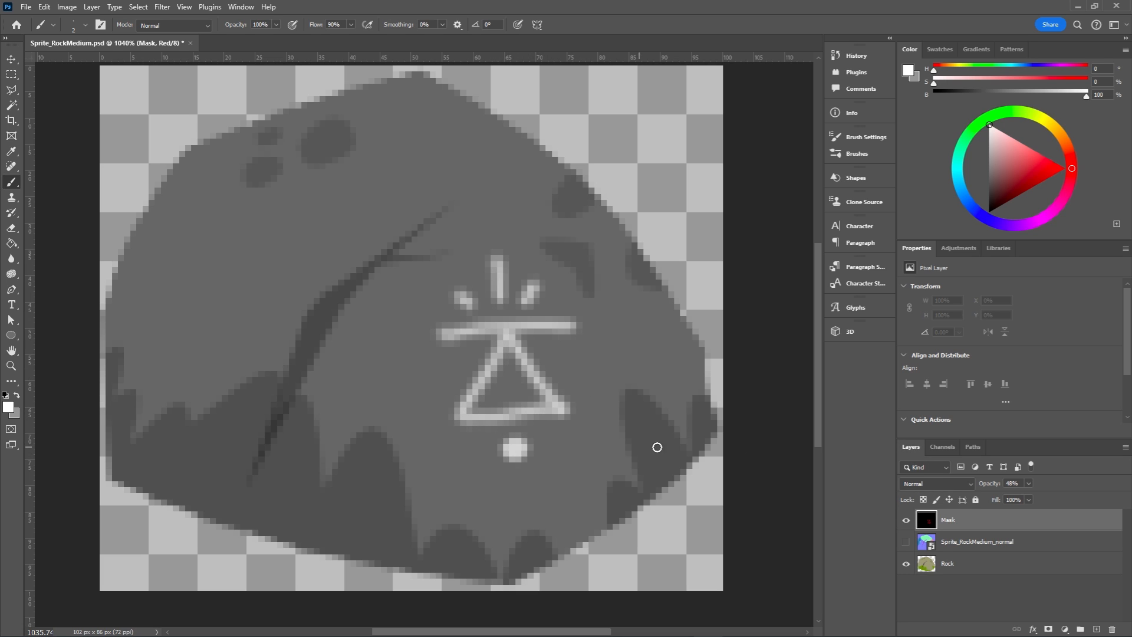
- Return the Mask layer to full opacity, switch to Unity and move the selected light closer to the rock
double_click(998, 518)
drag(877, 260, 946, 260)
click(1036, 206)
click(27, 7)
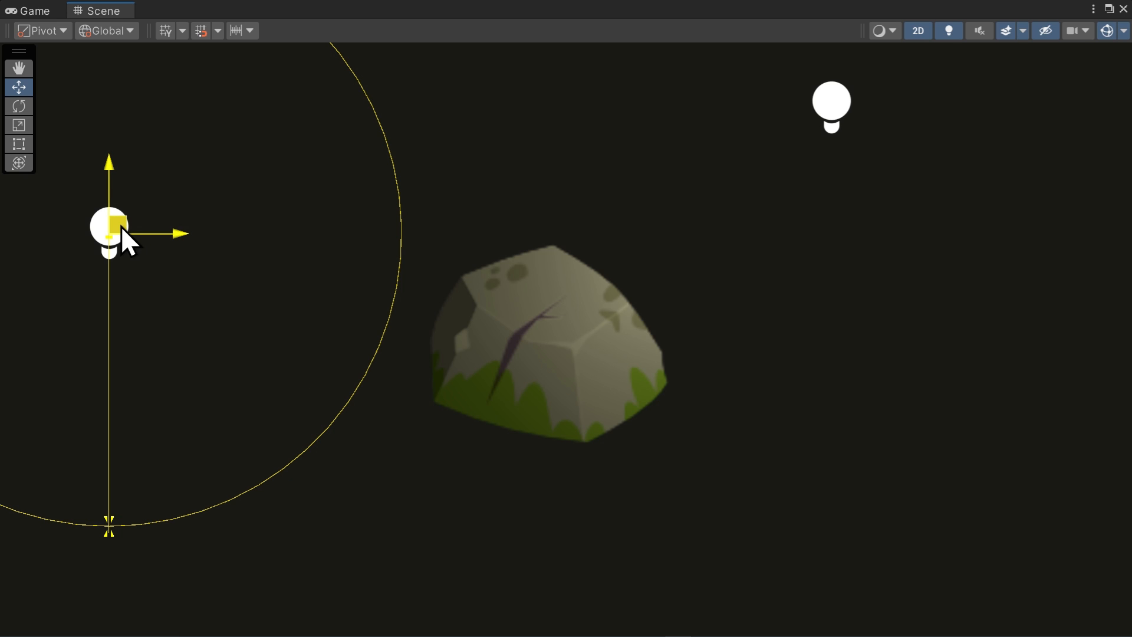
drag(121, 225, 194, 255)
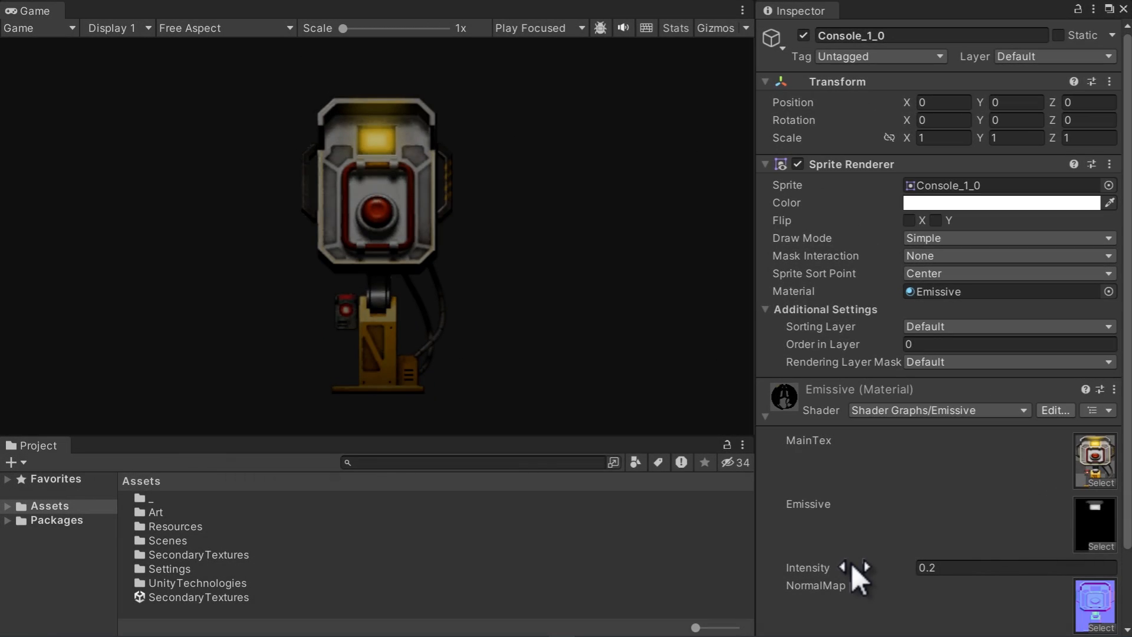
- Raise the console's Emissive material Intensity and toggle the Global Volume's Bloom off and back on
drag(851, 562, 894, 546)
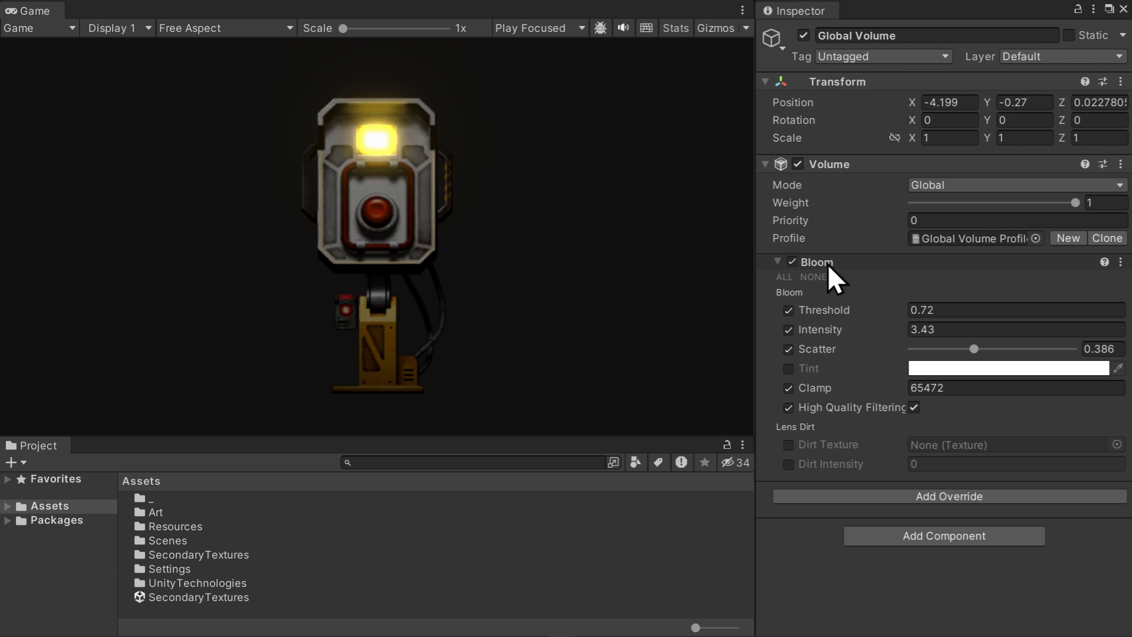
click(791, 262)
click(791, 262)
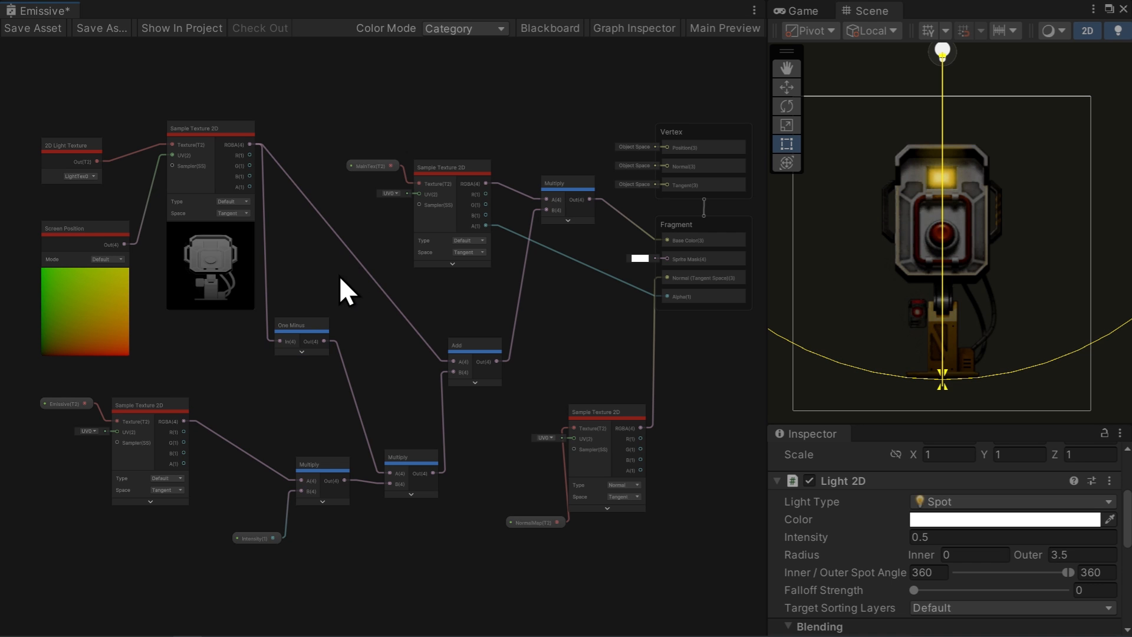
- Connect the light texture's Sample Texture 2D output directly to Base Color, save the Emissive graph and view the console in the Game view
click(238, 270)
drag(250, 145, 667, 240)
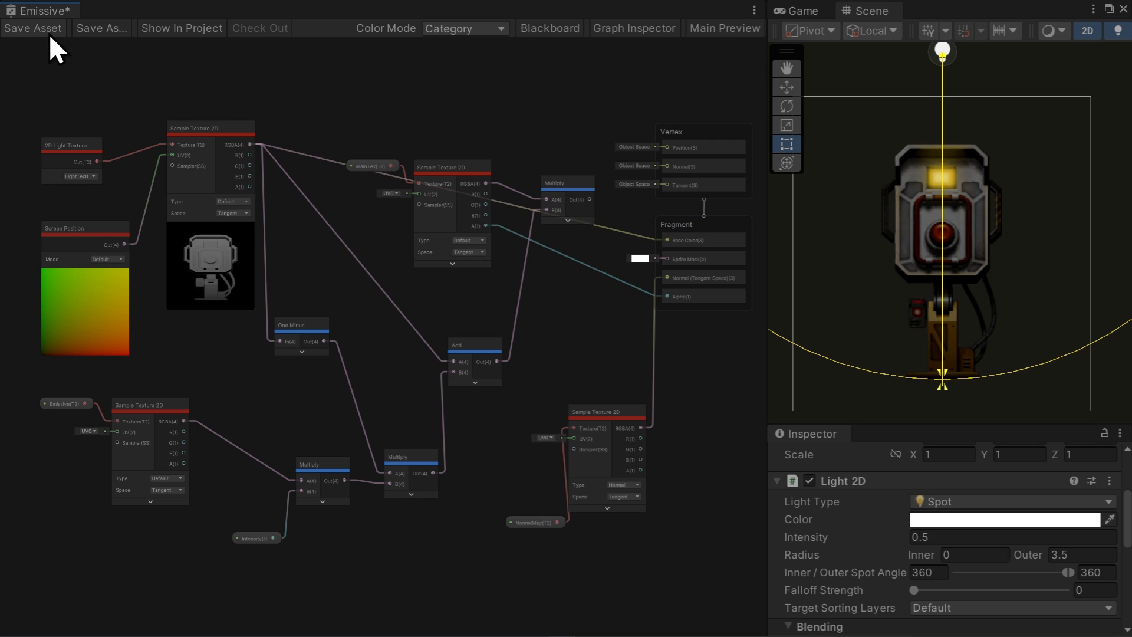
click(34, 28)
click(799, 11)
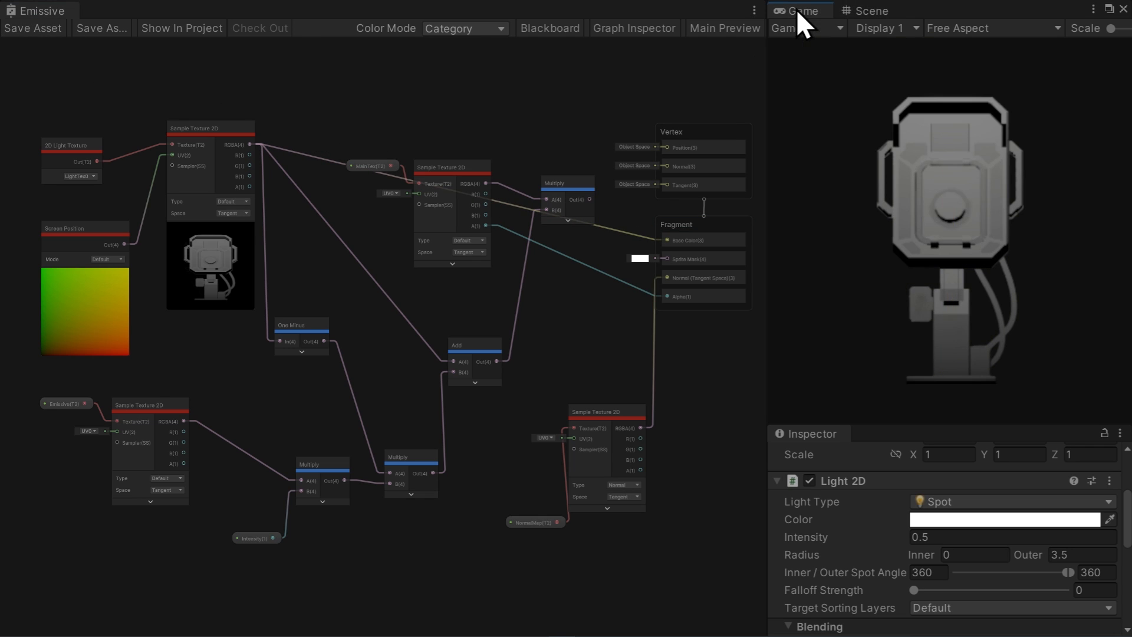
- Expand the One Minus node's preview, connect its output directly to Base Color and save the graph
click(302, 352)
drag(359, 341, 666, 240)
click(44, 33)
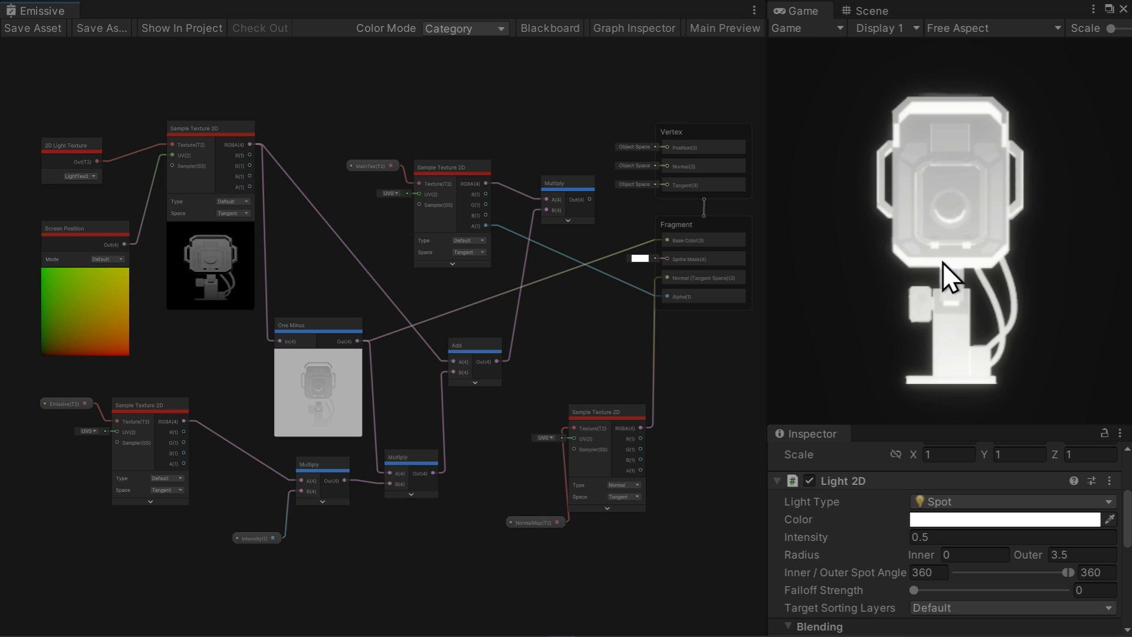
- Connect the Intensity Multiply directly to Add, reconnect the main texture's Multiply to Base Color, save the graph and test the light's Intensity
click(318, 355)
drag(344, 481, 453, 372)
drag(589, 199, 667, 240)
click(34, 27)
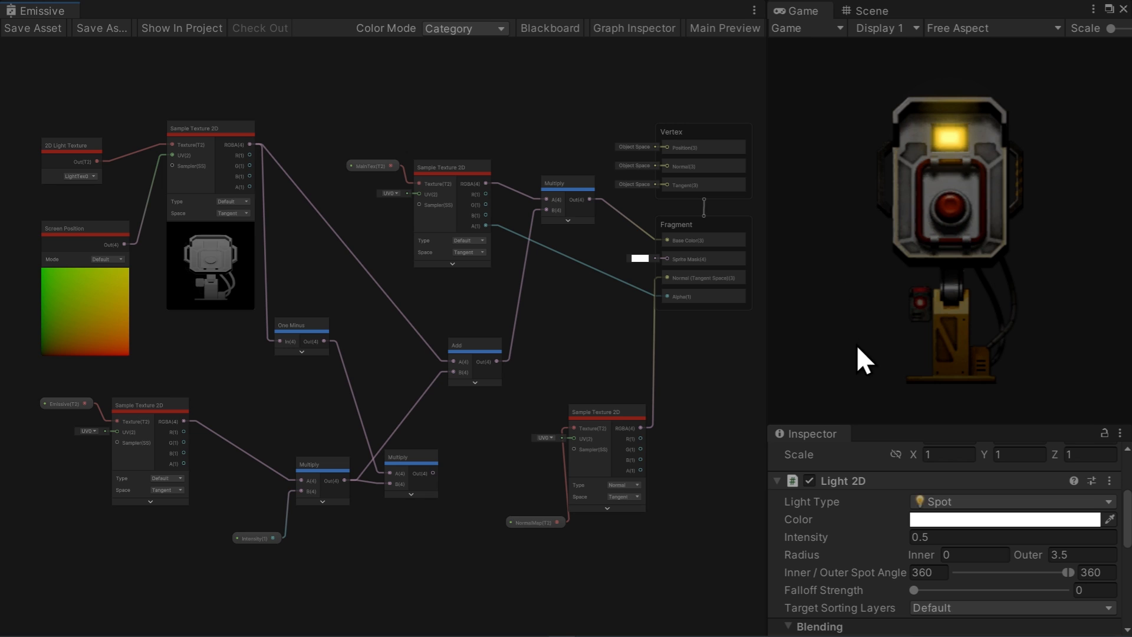
mouse_move(861, 537)
mouse_down()
mouse_move(978, 536)
mouse_move(904, 543)
mouse_move(873, 529)
mouse_up()
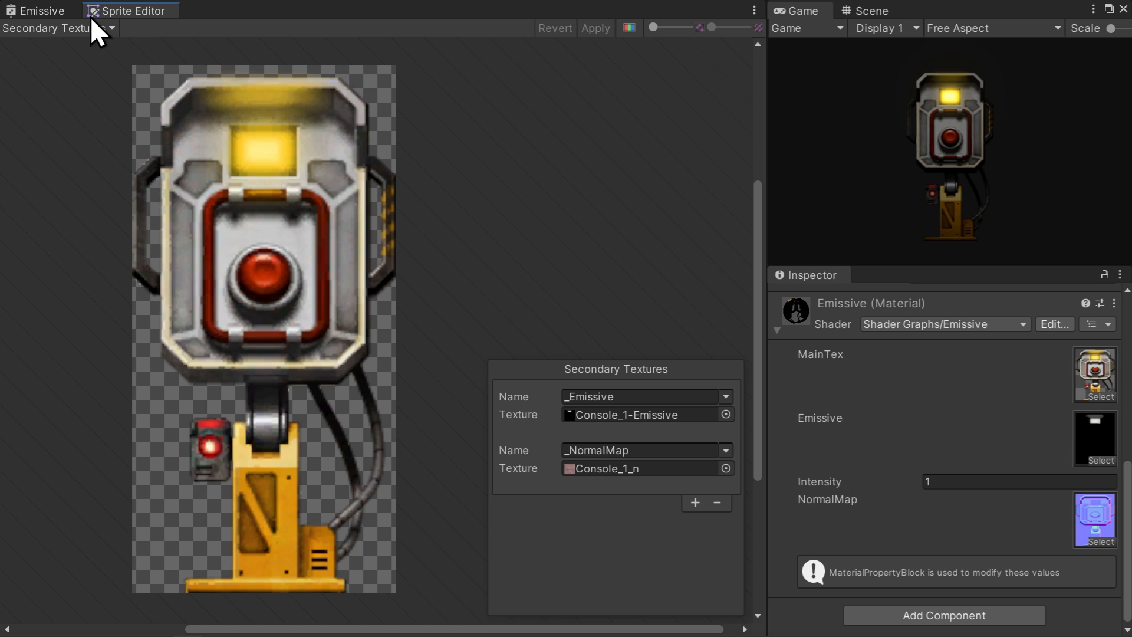
- Turn off Exposed for the Emissive and NormalMap properties in the Emissive graph and save it
click(62, 13)
click(62, 140)
click(614, 483)
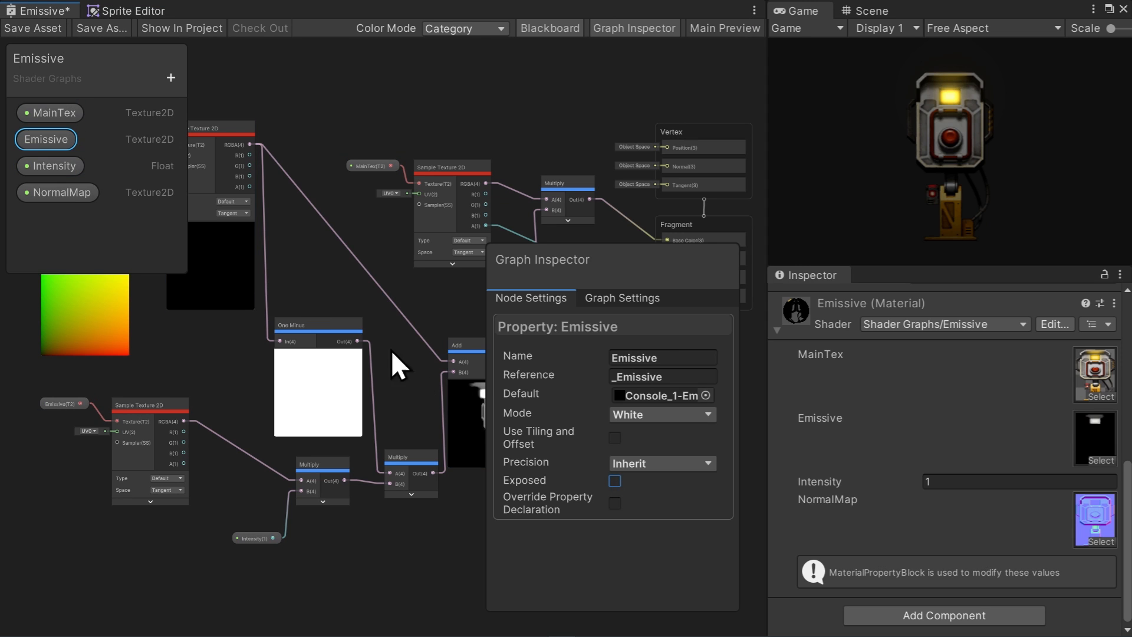
click(86, 196)
click(614, 482)
click(47, 28)
click(877, 547)
mouse_move(877, 548)
mouse_down()
mouse_move(890, 543)
mouse_move(859, 543)
mouse_up()
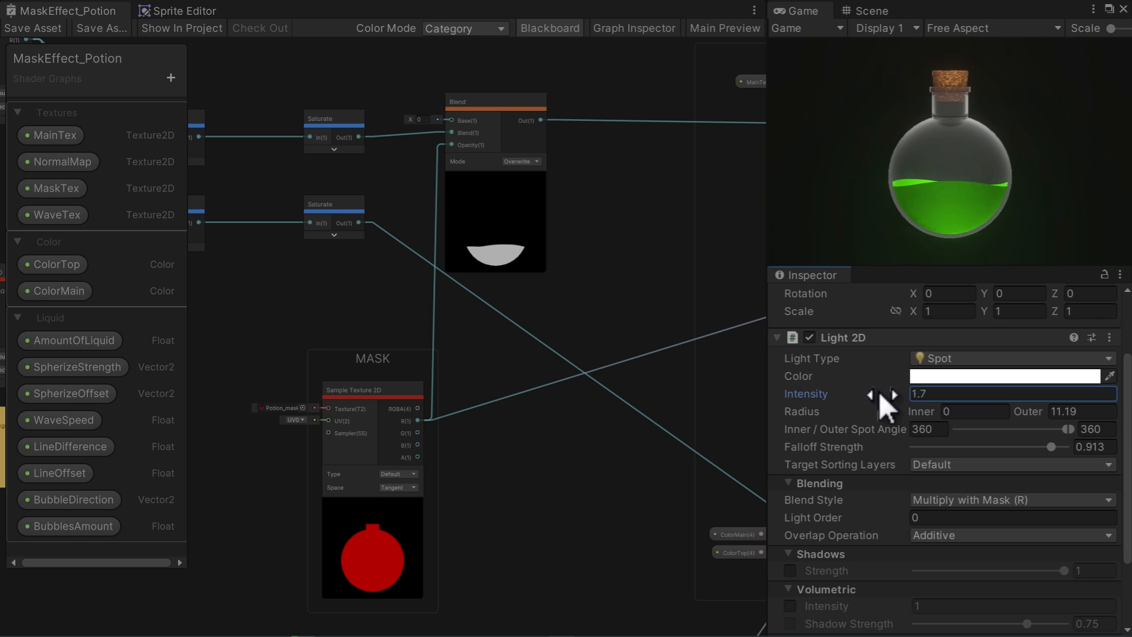
- Lower the potion light's Intensity and try other Blend Styles in place of Multiply with Mask (R)
drag(878, 391, 815, 399)
click(989, 500)
click(984, 517)
click(956, 499)
click(981, 541)
scroll(885, 412, down, 8)
drag(944, 426, 996, 419)
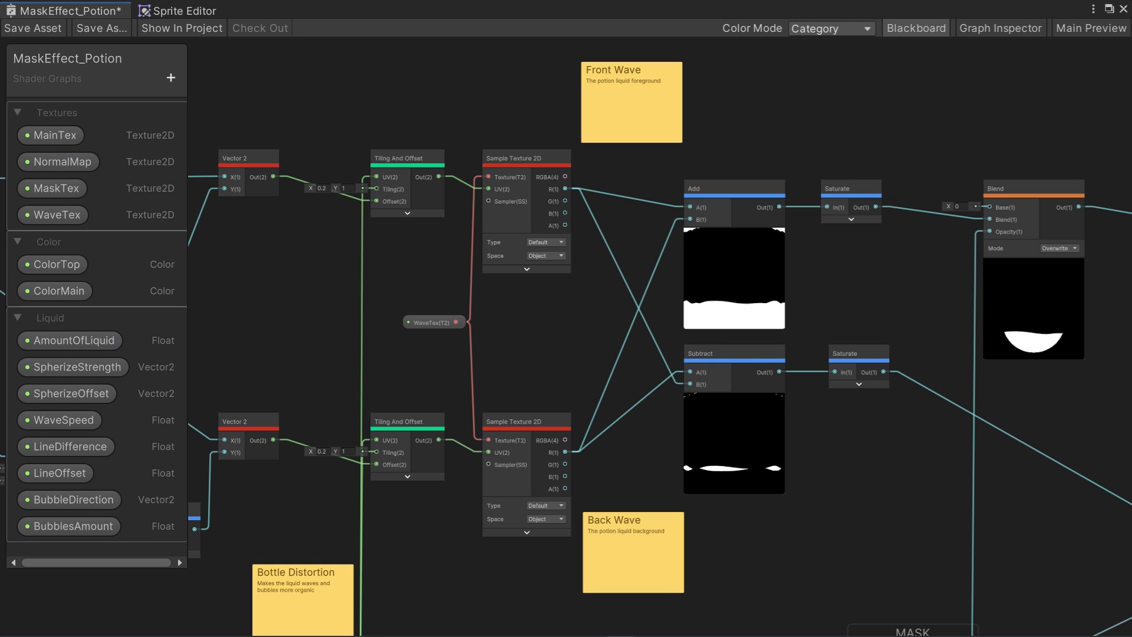
- Examine the Wavy.png texture, the Bottle Distortion Spherize node and the Time-driven nodes that move the potion's waves
key(alt+Tab)
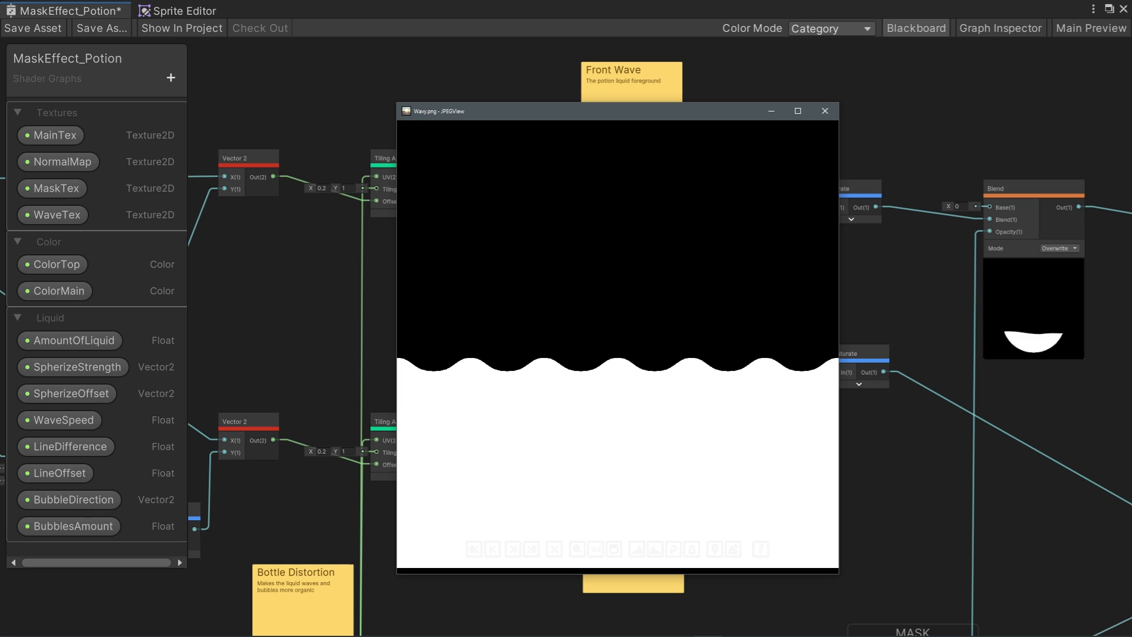
key(Escape)
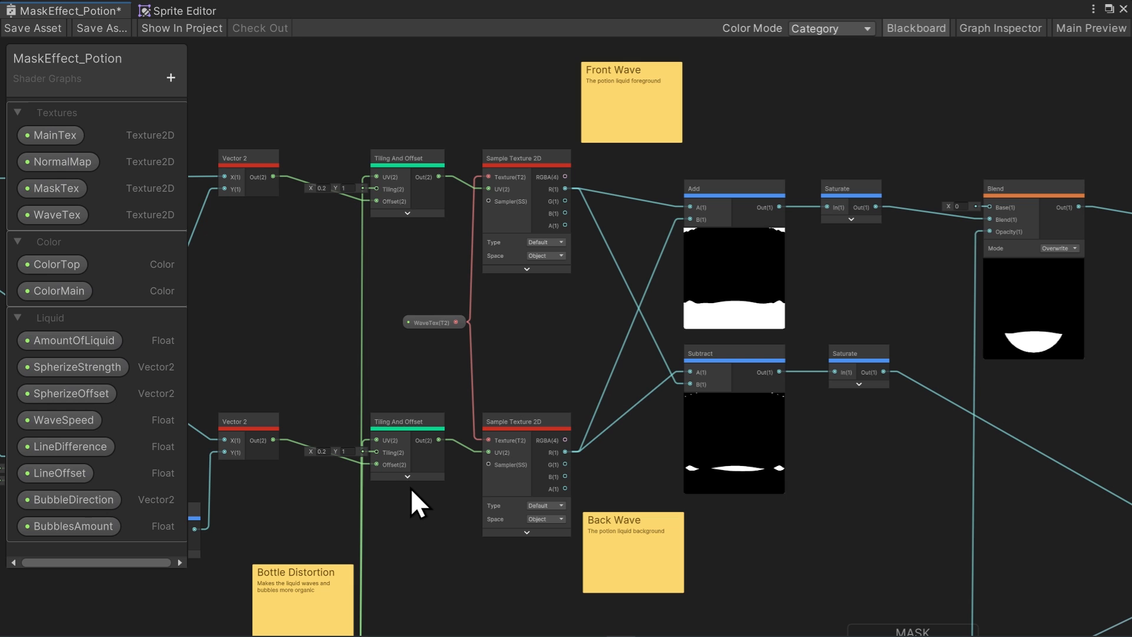
middle_drag(410, 487, 505, 71)
scroll(307, 461, up, 4)
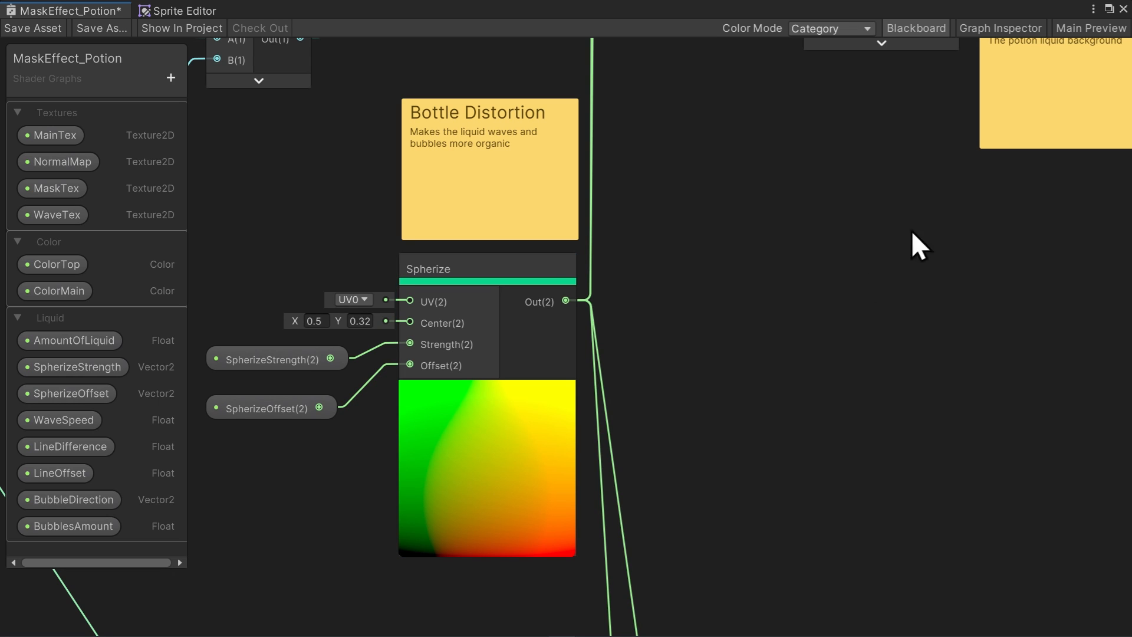
click(1073, 29)
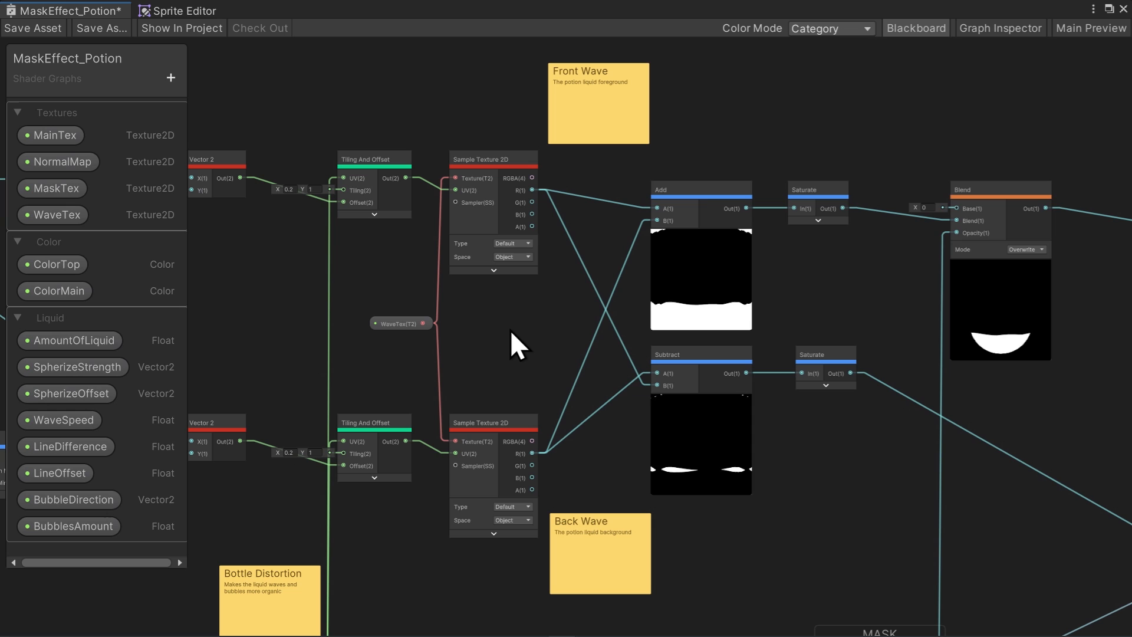
middle_drag(366, 271, 972, 244)
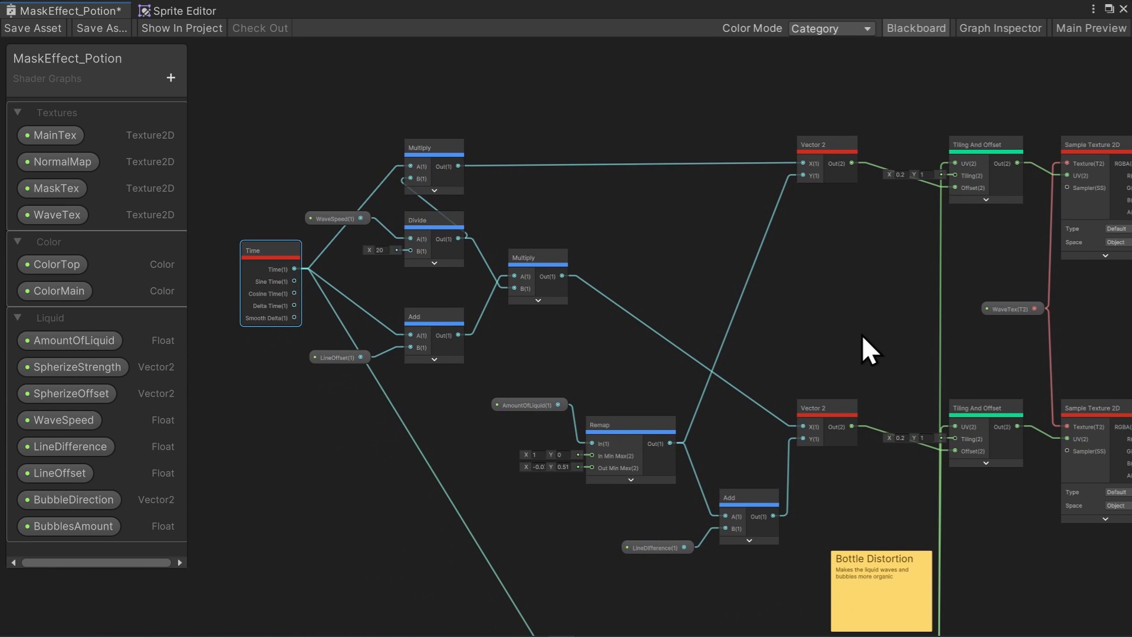
scroll(862, 334, up, 1)
middle_drag(862, 334, 907, 308)
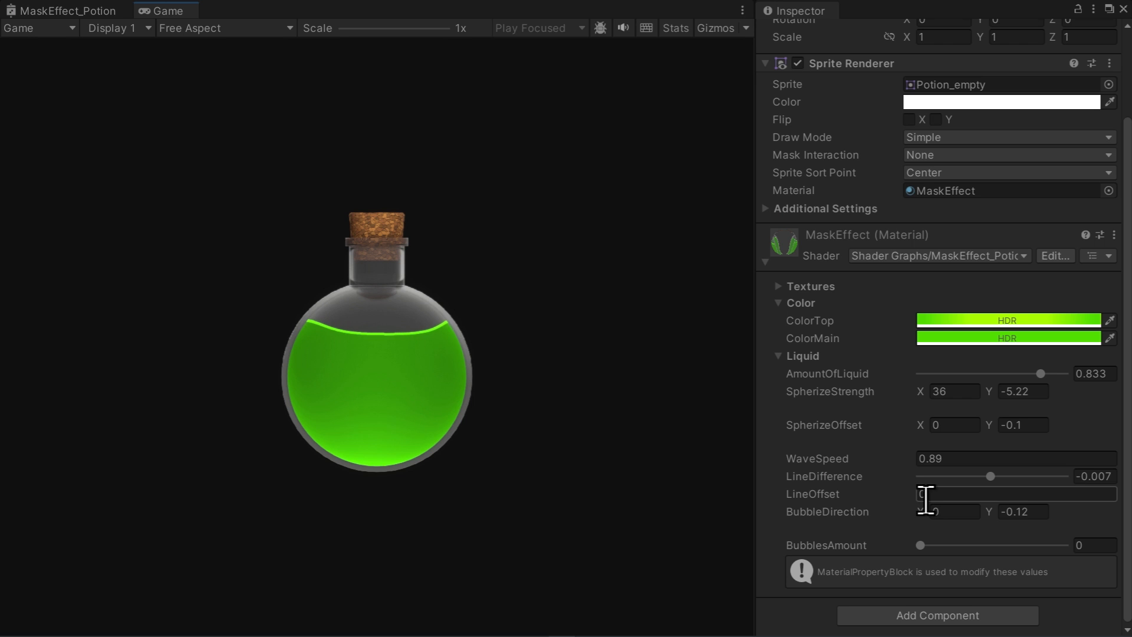
- Set the potion material's LineOffset to -3.35 and adjust its LineDifference
drag(873, 496, 849, 486)
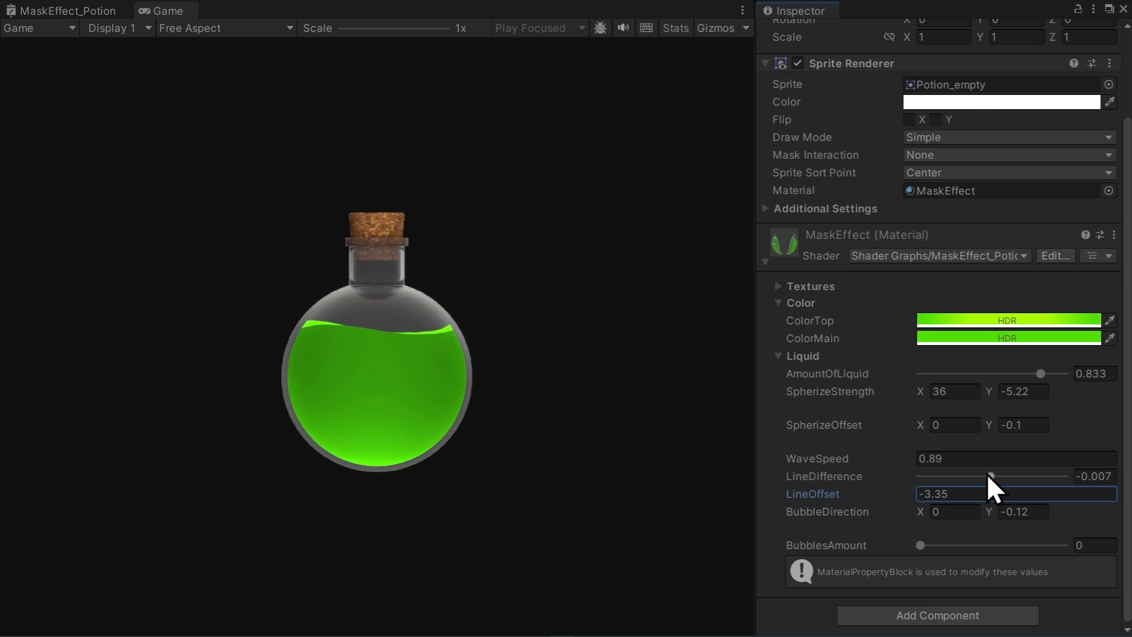
mouse_move(986, 473)
mouse_down()
mouse_move(967, 473)
mouse_move(997, 473)
mouse_move(985, 473)
mouse_up()
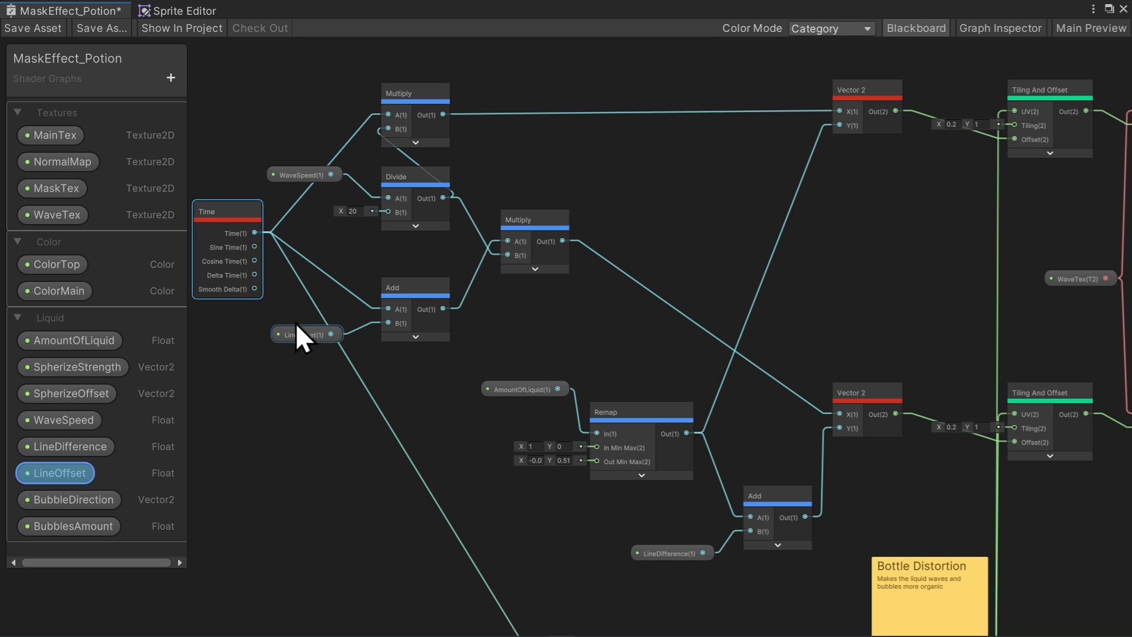
- Examine the potion graph's Time node, Bubbles group, MASK group and COLOR group through to the Fragment inputs
click(236, 230)
middle_drag(708, 584, 473, 126)
middle_drag(932, 575, 844, 410)
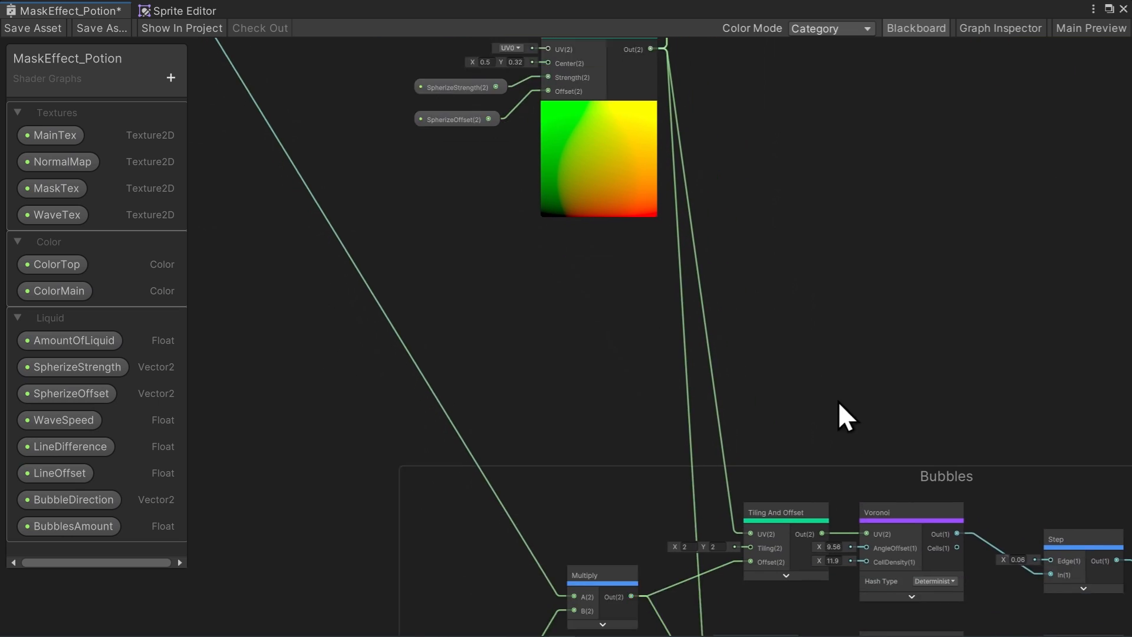
middle_drag(844, 410, 711, 213)
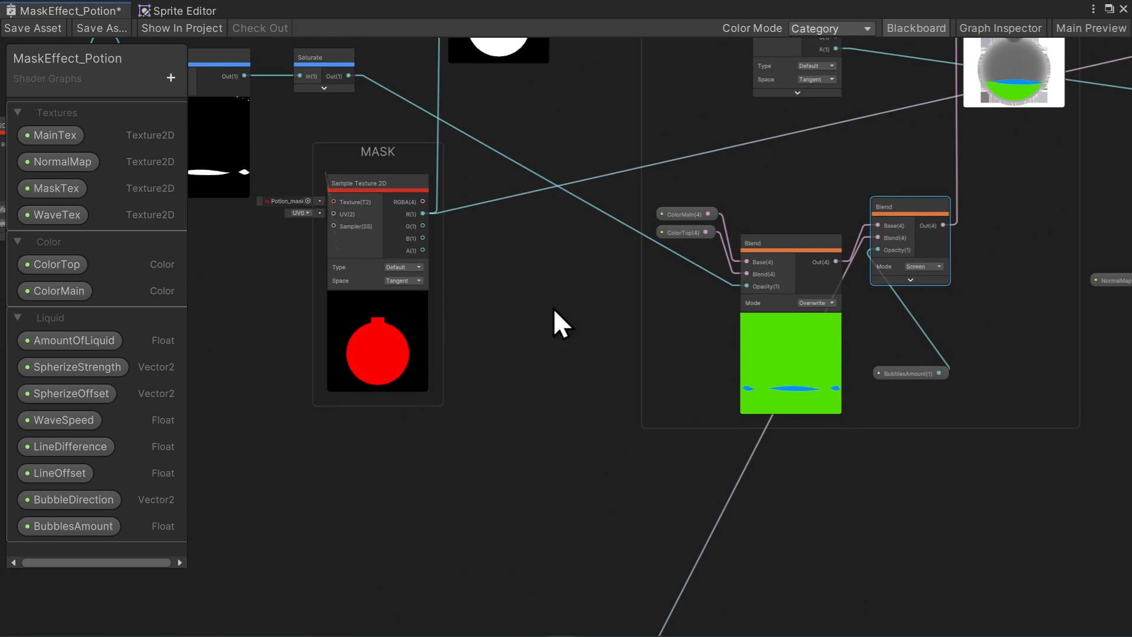
middle_drag(553, 308, 645, 488)
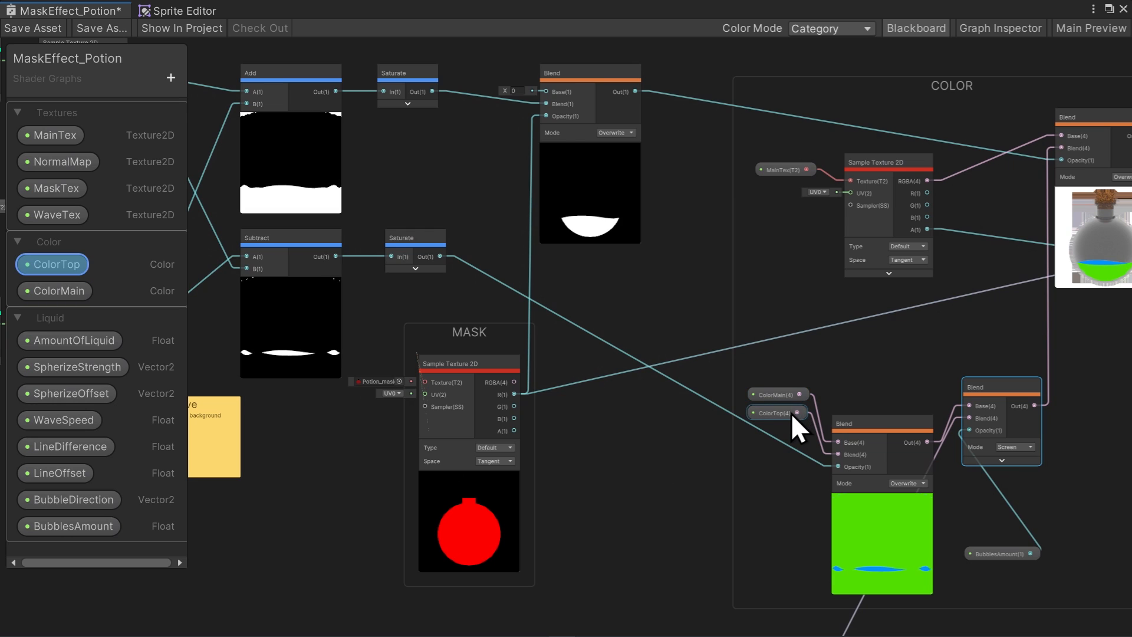
middle_drag(911, 354, 638, 352)
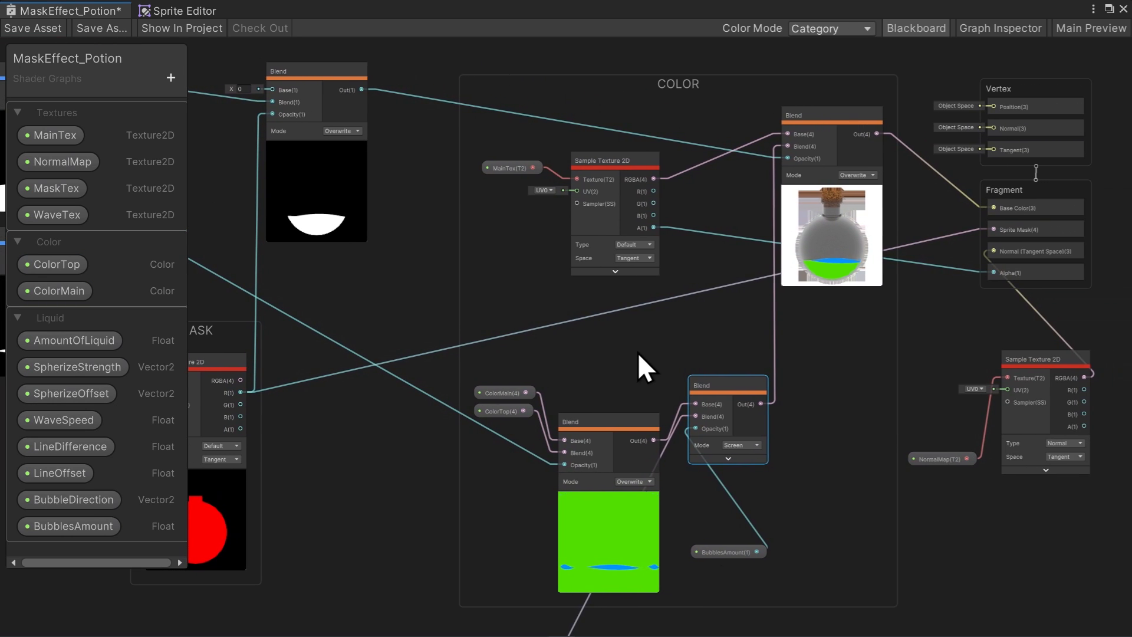